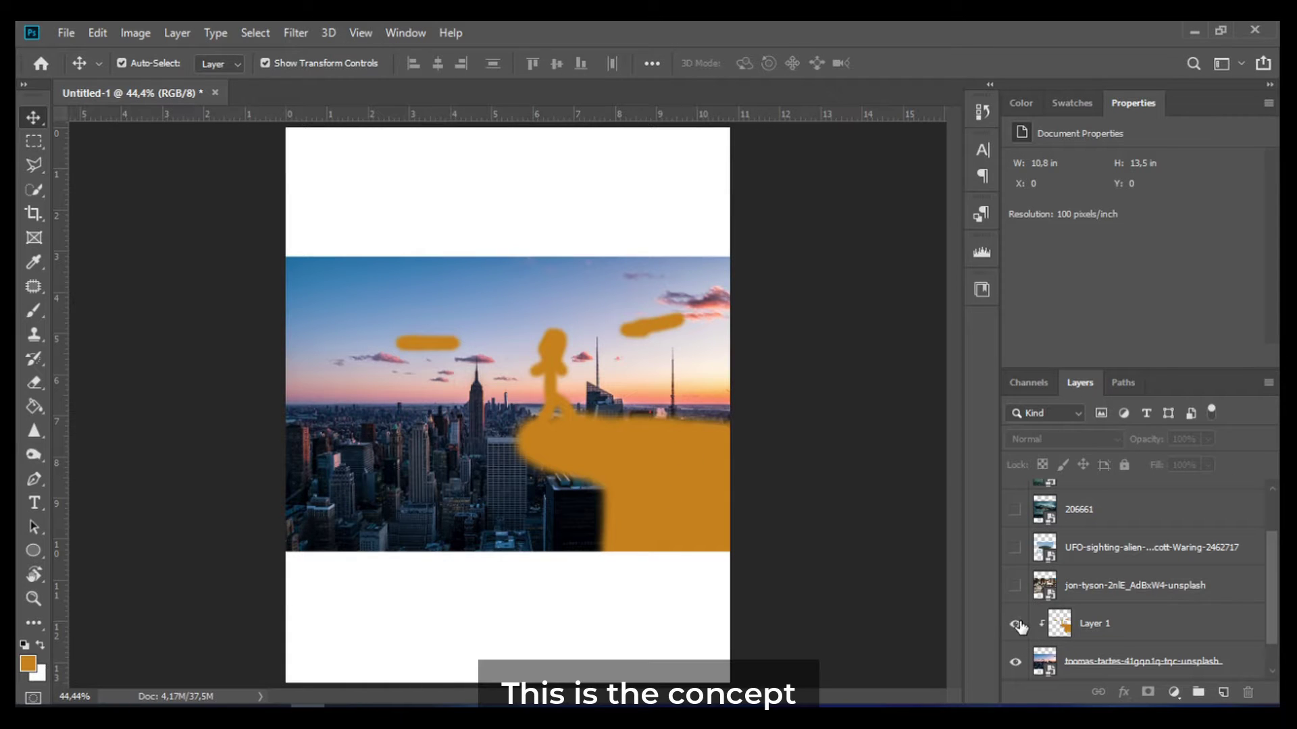
Copy the upper sky of the sea photo onto its own layer.
left_click_drag(1111, 549, 1111, 632)
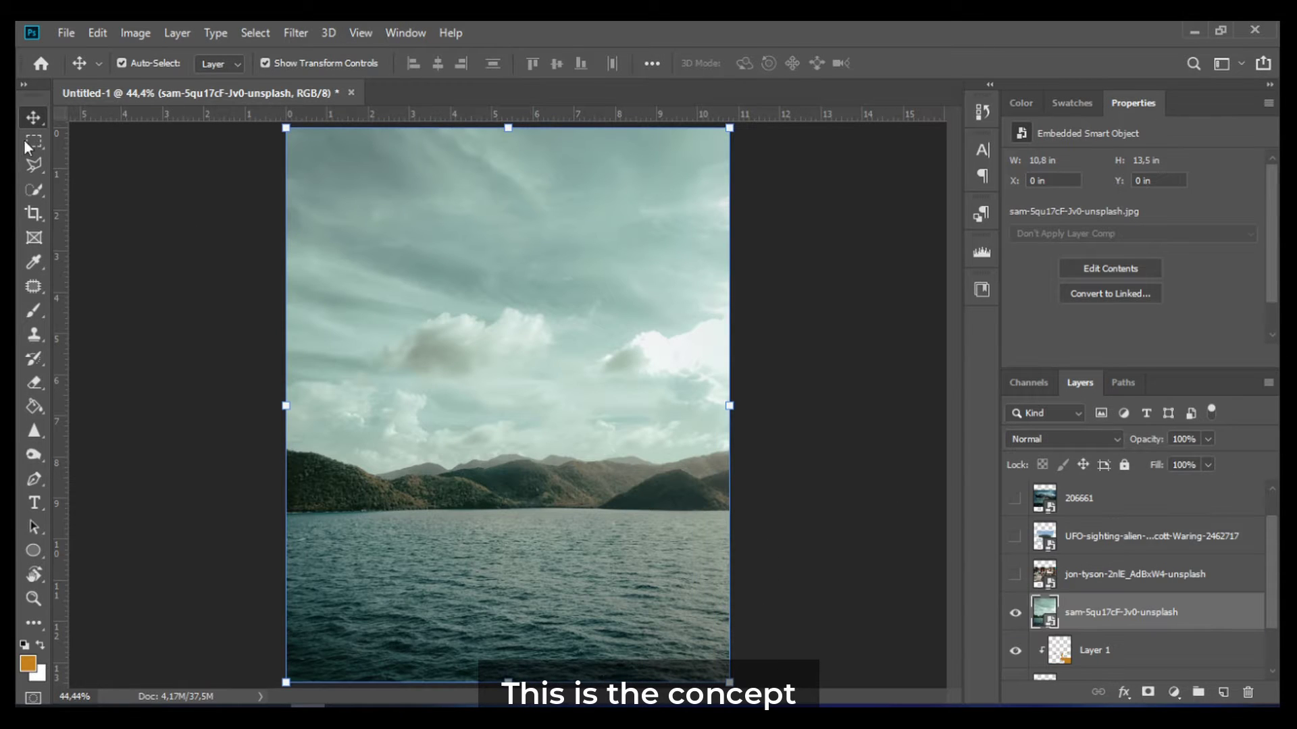
key("m")
left_click_drag(285, 129, 747, 448)
key("ctrl+j")
key("v")
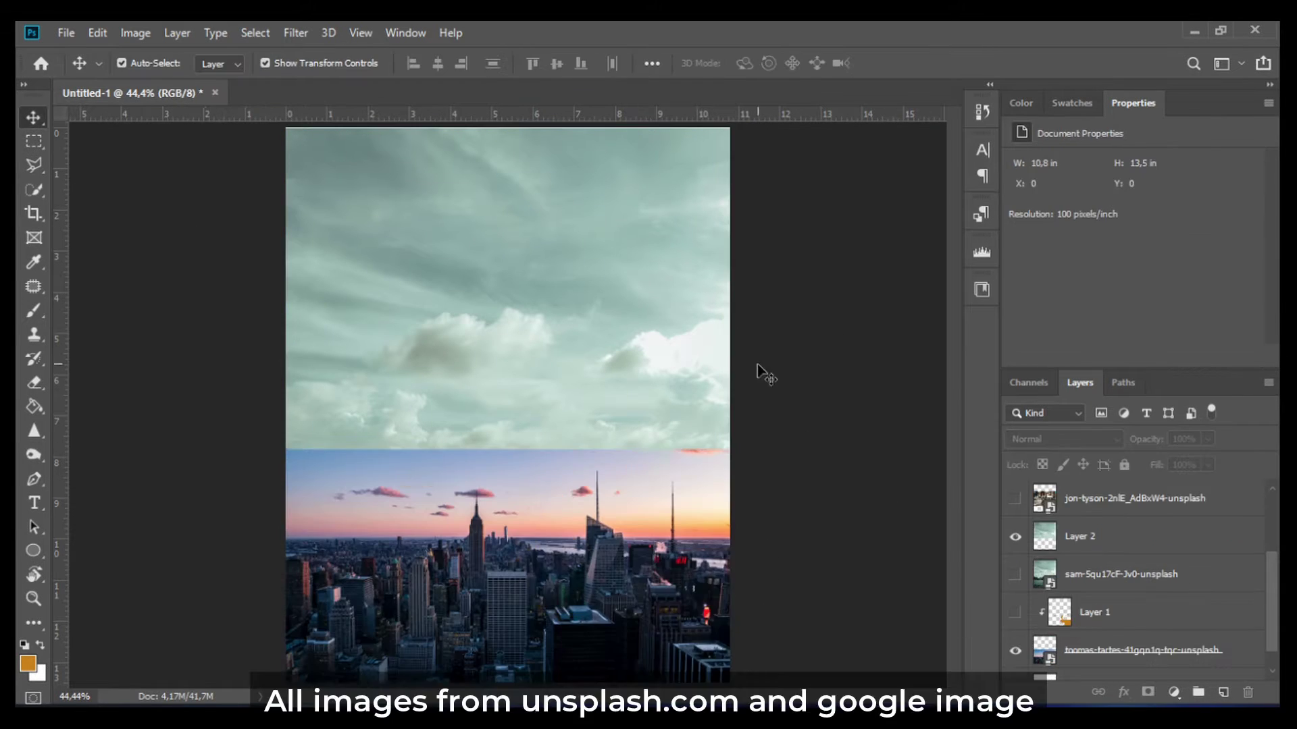
Mask out the lower sky with a large soft black brush to reveal the city.
left_click(1147, 692)
key("b")
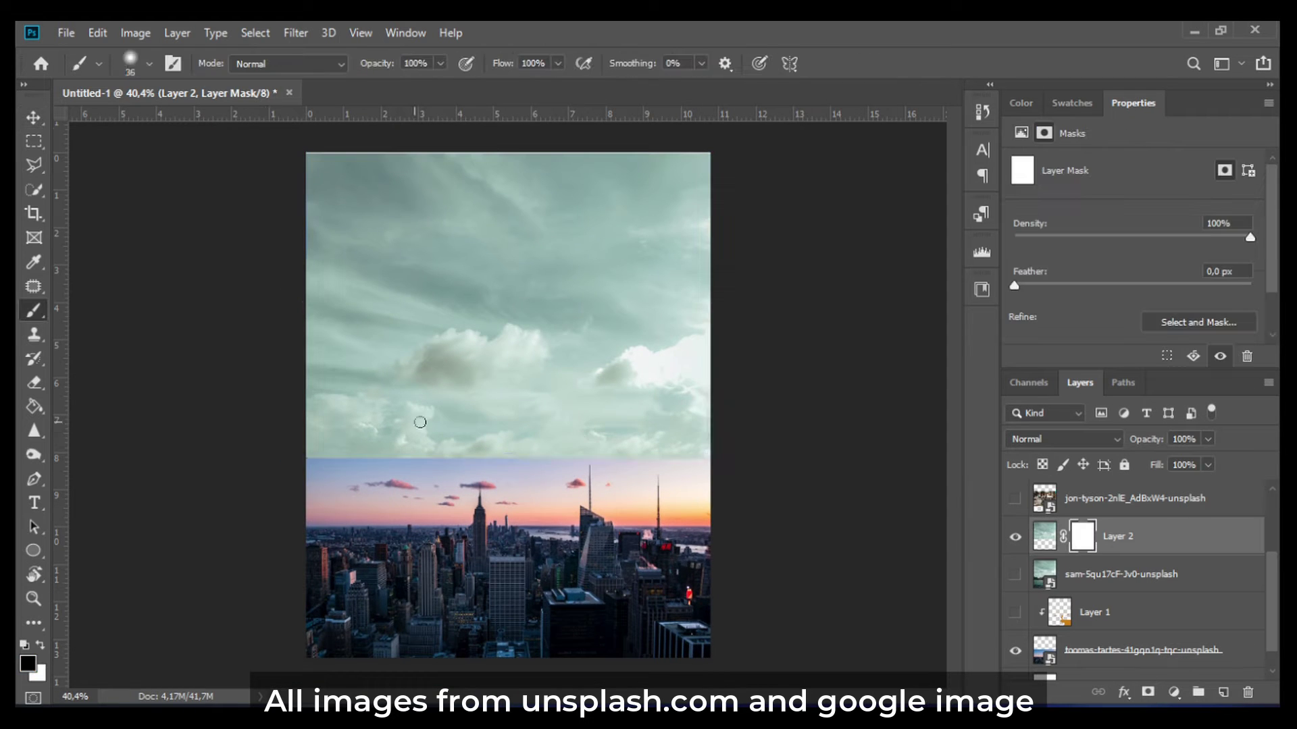
right_click(530, 400)
left_click_drag(310, 464, 536, 479)
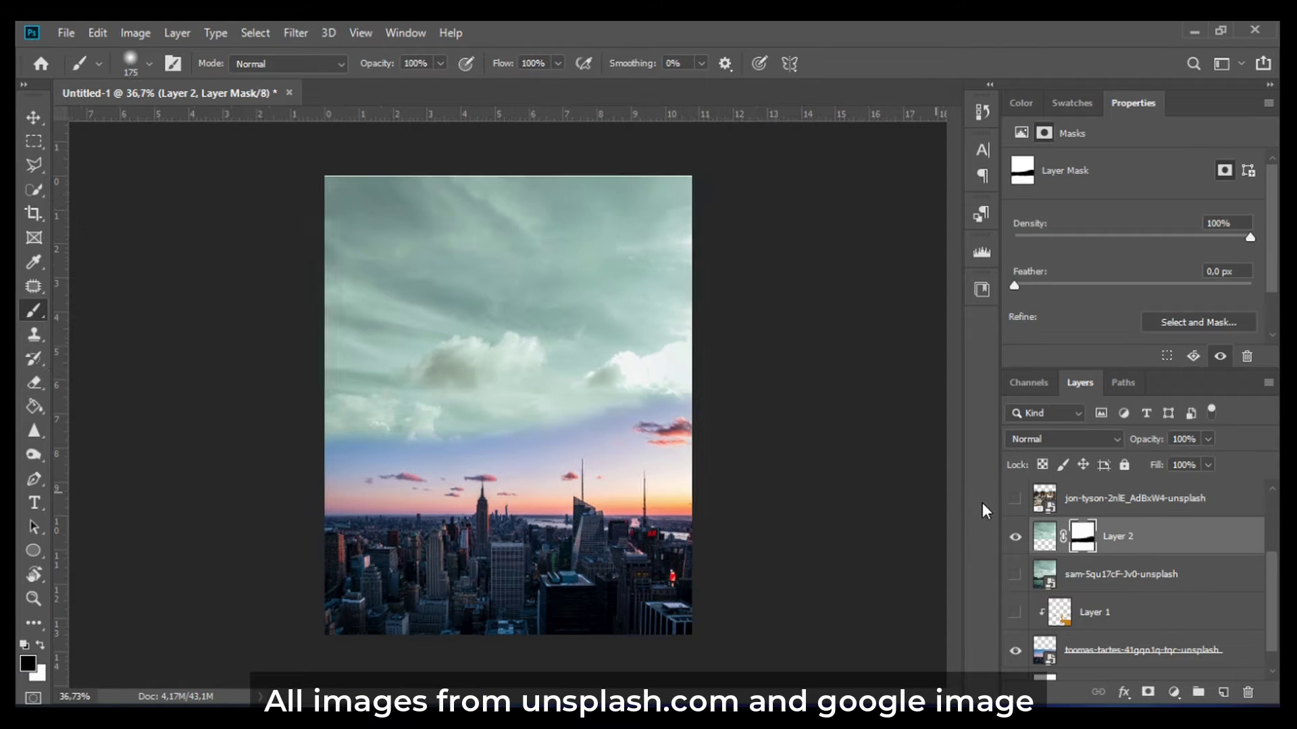
Add a Color Balance clipped to the sky, tinted toward magenta.
left_click(1173, 692)
left_click(1162, 533)
left_click(1140, 357)
mouse_move(1108, 235)
left_mouse_down()
mouse_move(1097, 235)
mouse_move(1148, 264)
mouse_move(1105, 235)
mouse_move(1107, 205)
left_mouse_up()
Stretch the sky layer upward to fill the top of the canvas.
key("alt+bracketleft")
key("ctrl+t")
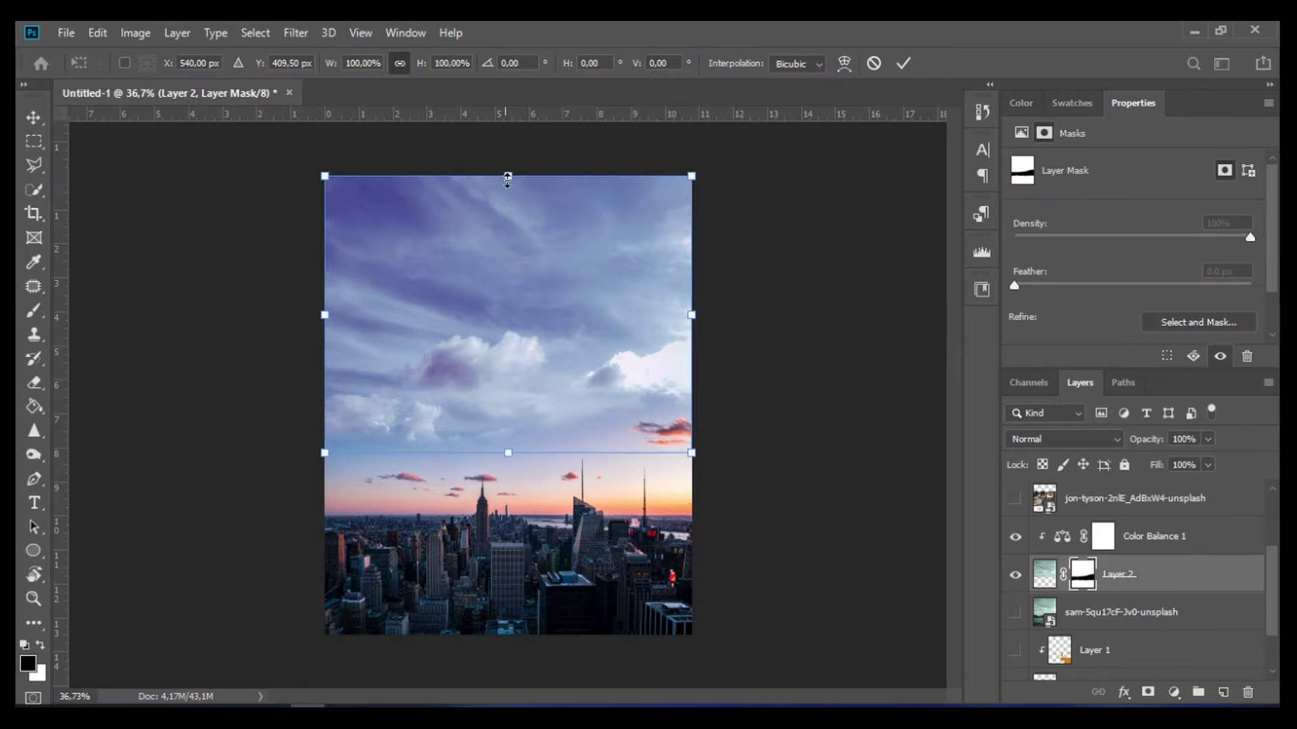
left_click_drag(508, 176, 508, 160)
key("Return")
key("v")
Darken the city photo with Levels and Curves adjustments.
scroll(1134, 574, "down", 2)
left_click(1141, 623)
left_click(1174, 692)
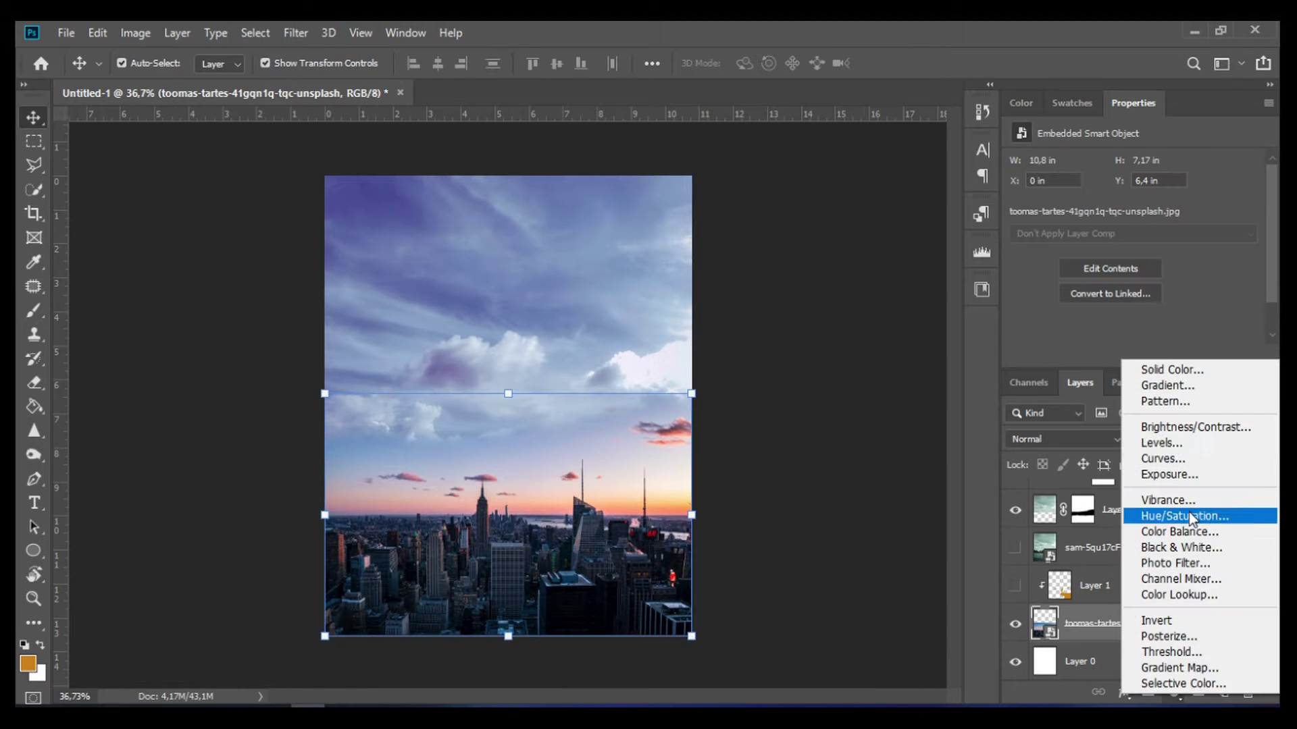
left_click(1159, 447)
left_click_drag(1254, 322, 1190, 322)
left_click_drag(1039, 268, 1104, 301)
left_click(1181, 456)
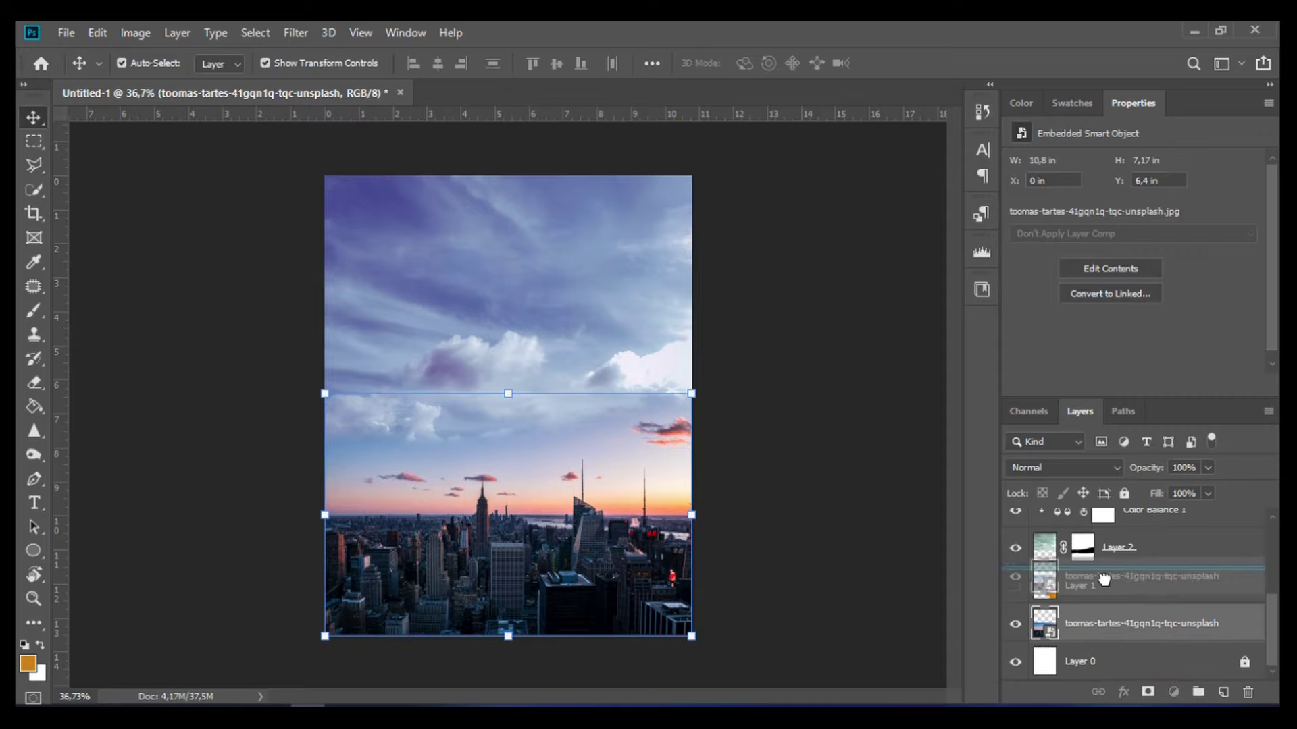
left_click(810, 516)
Paint soft glowing highlights on the clouds in a clipped Color Dodge layer.
key("ctrl+shift+alt+n")
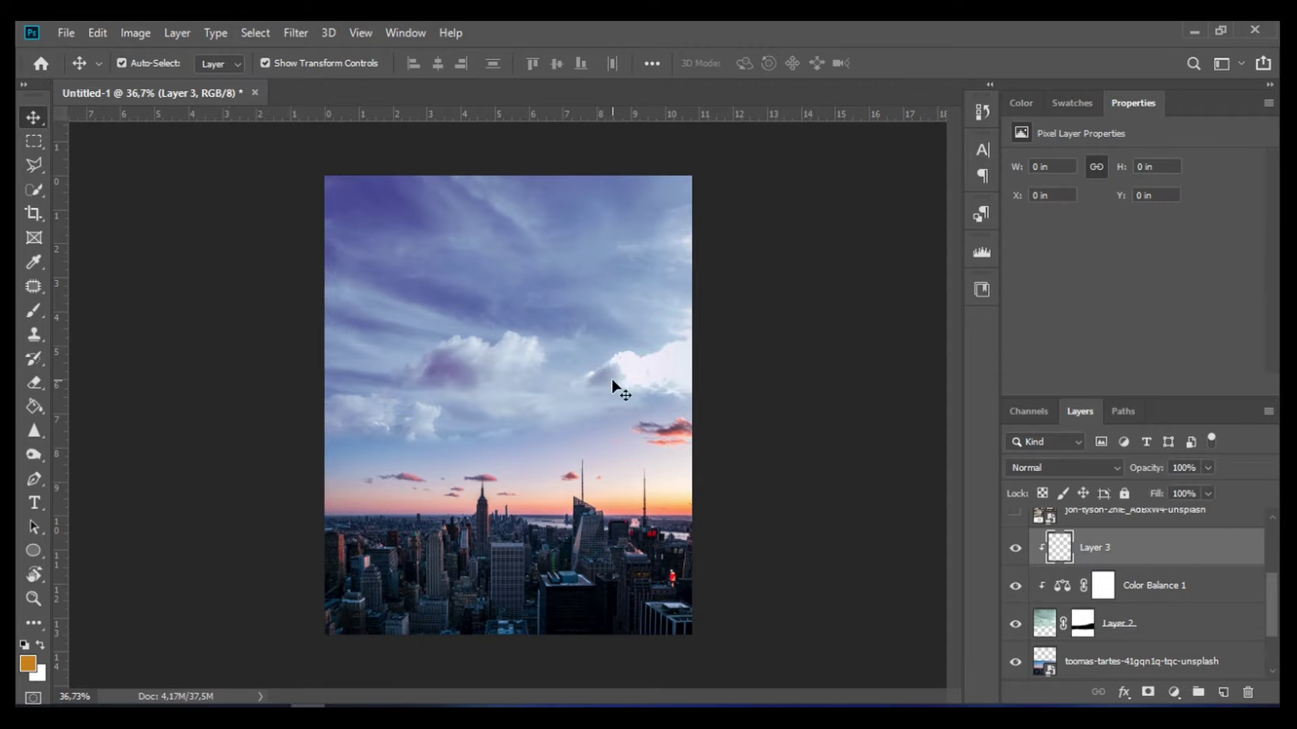
type("12")
right_click(682, 386)
left_click_drag(676, 351, 642, 378)
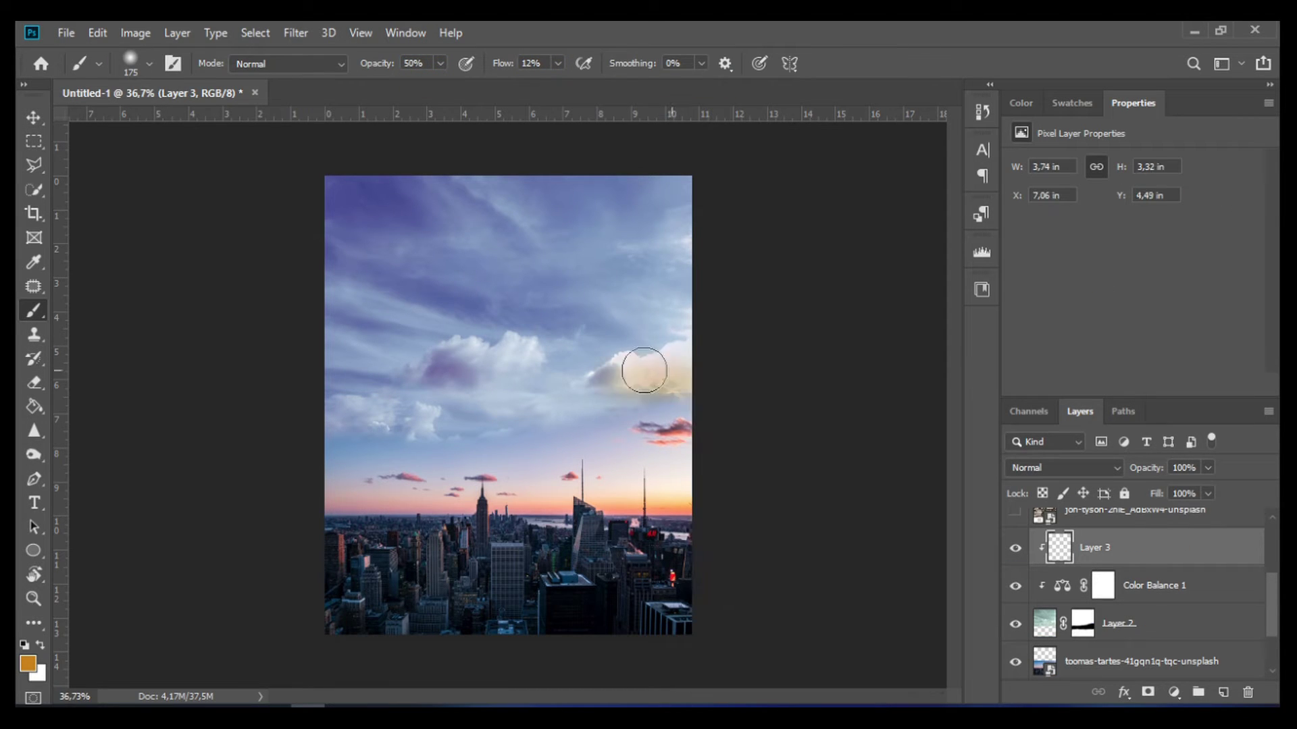
left_click(1063, 468)
left_click(1039, 410)
left_click_drag(527, 377, 318, 428)
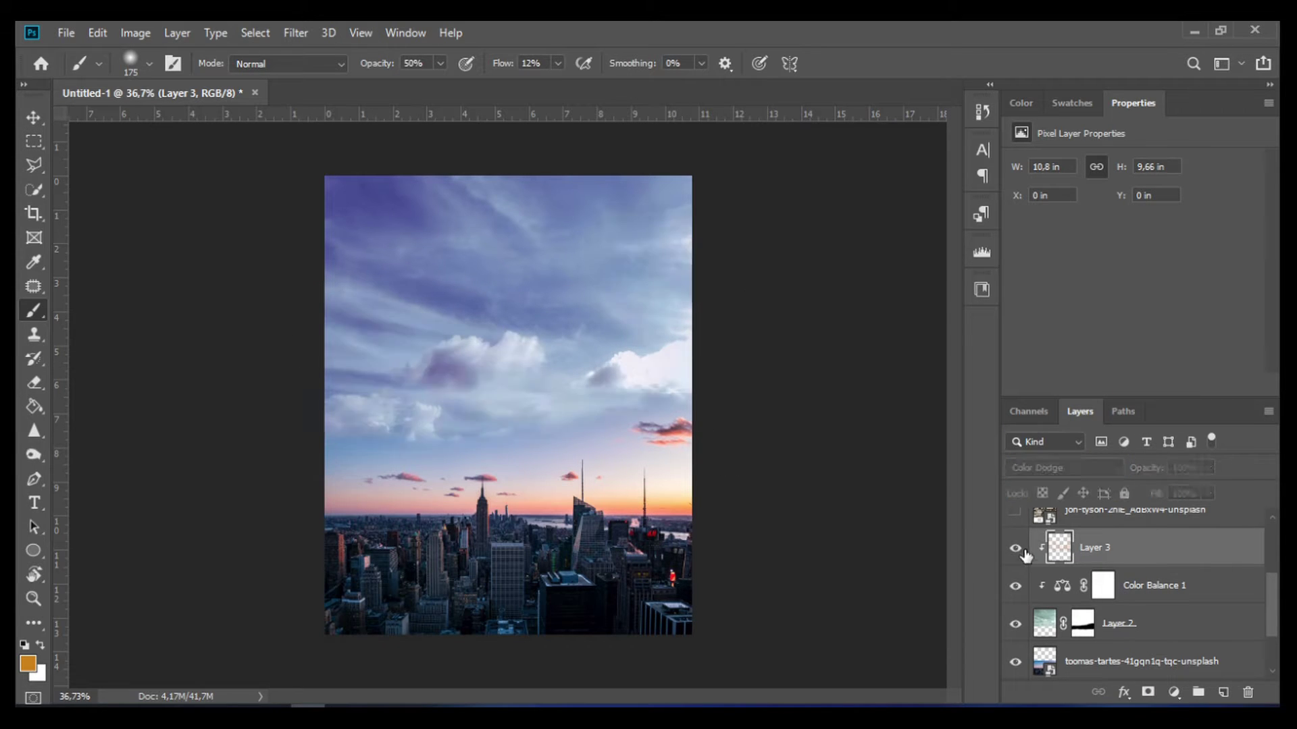
Push the sky's Color Balance midtones toward blue and select the bottom layer for merging.
left_click(1127, 586)
left_click_drag(1136, 262, 1166, 261)
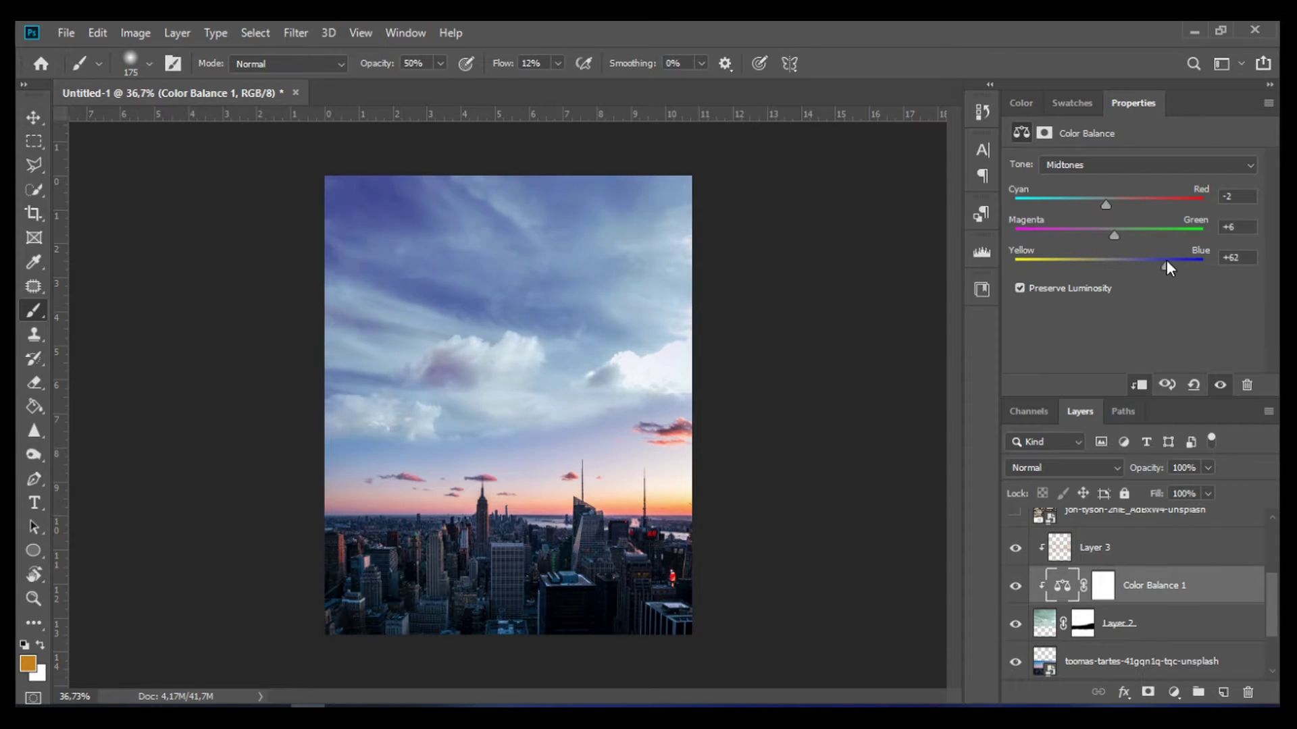
scroll(1135, 588, "down", 1)
left_click(1141, 660, "shift")
Merge the sky and city layers into Layer 3 and add a darkening Levels adjustment.
right_click(1142, 660)
left_click(969, 568)
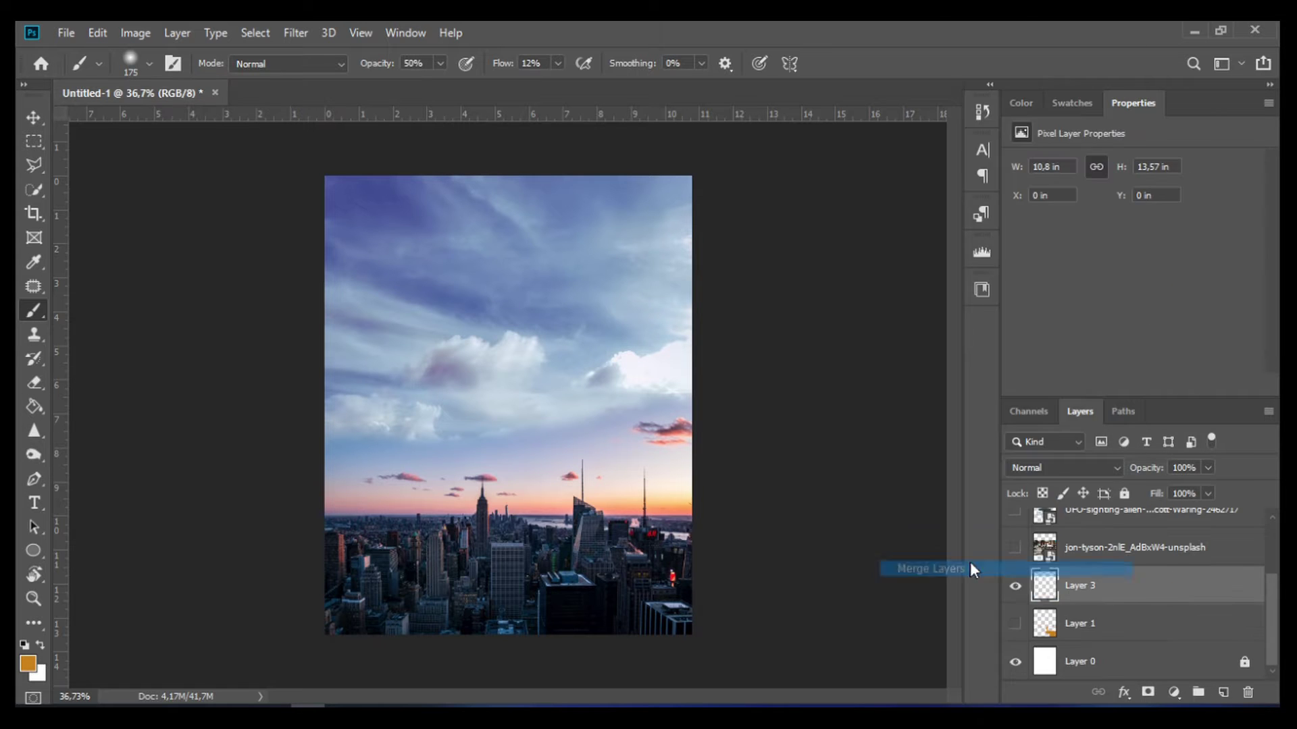
left_click(1174, 692)
left_click(1148, 440)
left_click_drag(1039, 297, 1160, 297)
Add a Curves adjustment with a lowered midpoint and slightly lifted blacks.
left_click(1174, 692)
left_click(1149, 454)
left_click_drag(1151, 230, 1155, 235)
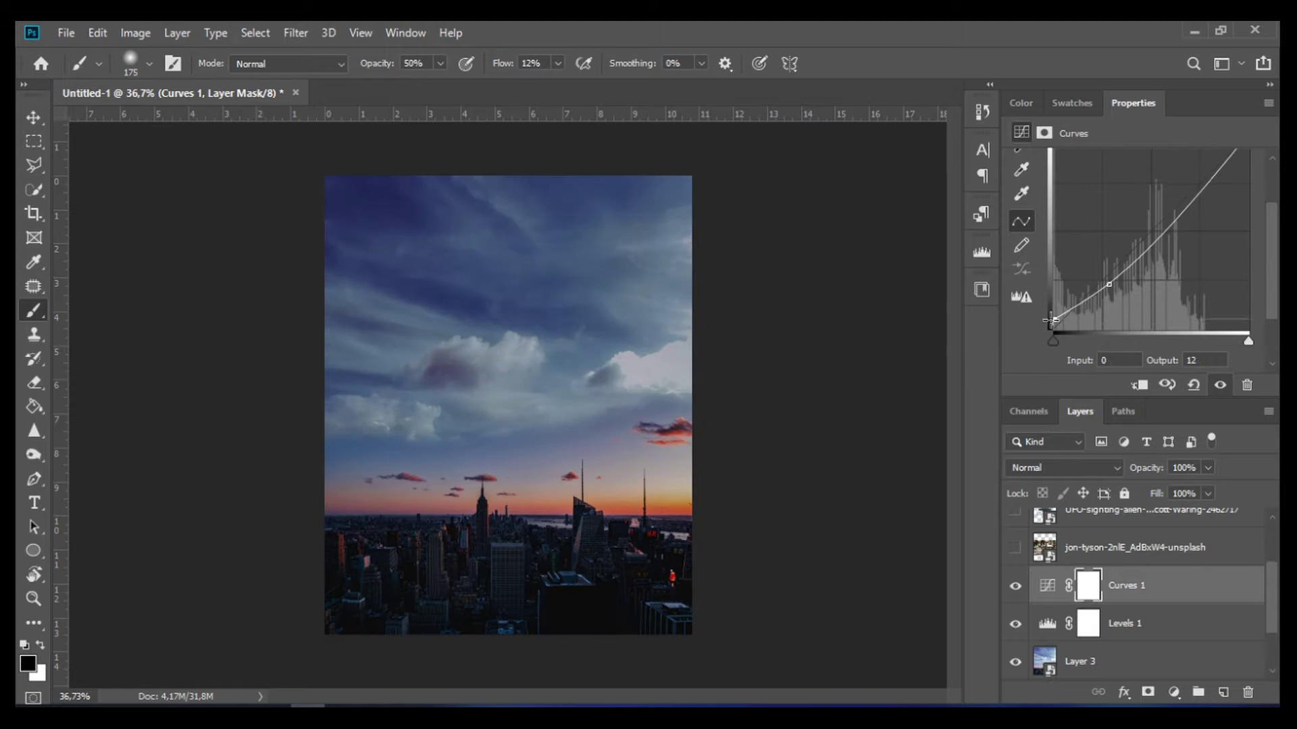
left_click_drag(1052, 331, 1054, 320)
Add a Brightness/Contrast adjustment with brightness -5 and contrast 5.
left_click(1174, 692)
left_click(1148, 425)
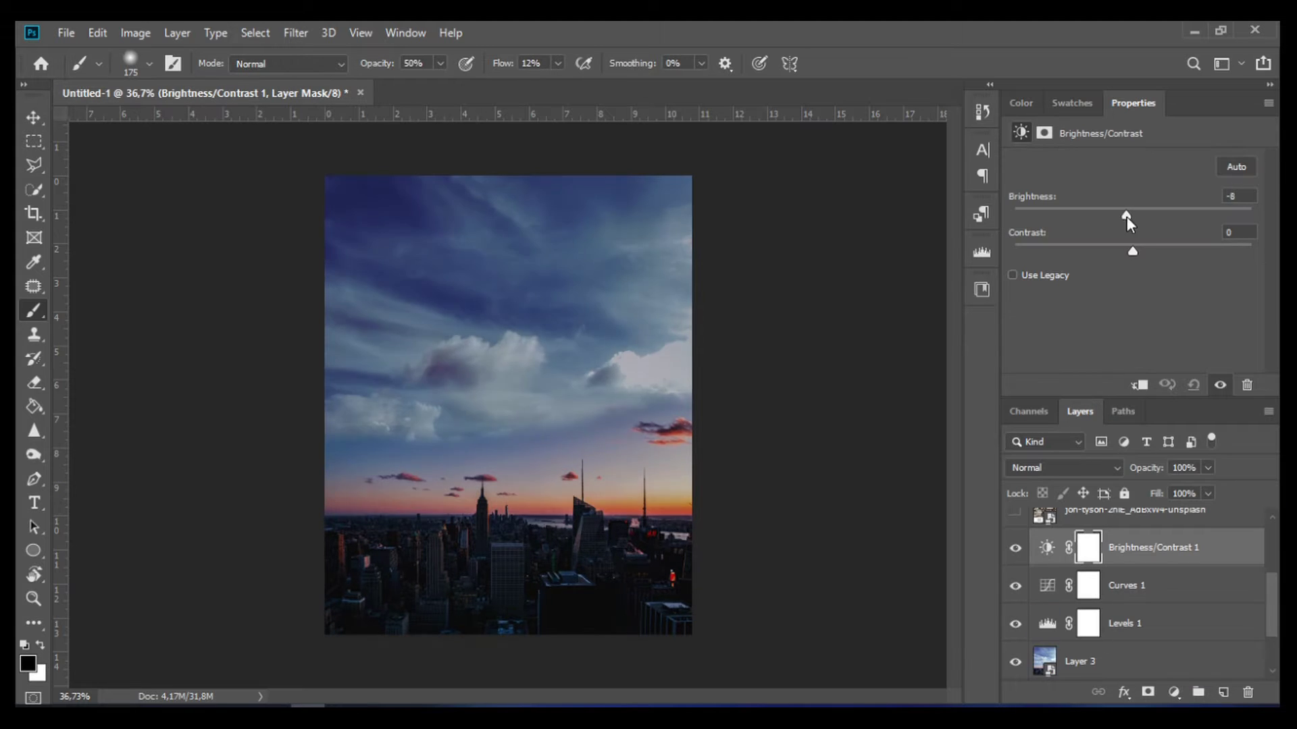
left_click_drag(1126, 217, 1129, 216)
scroll(1135, 594, "down", 2)
Browse the layer stack and select the topmost stock photo layer.
left_click(1081, 620)
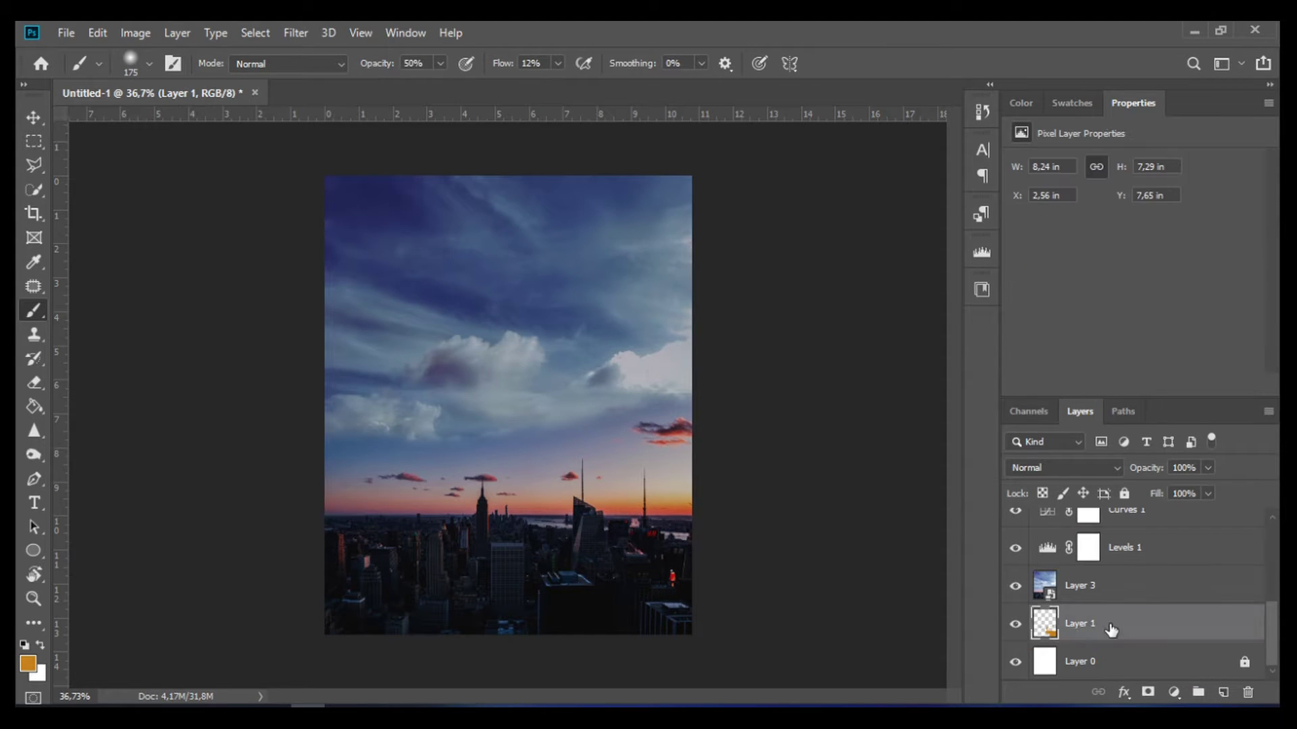
scroll(1126, 578, "up", 1)
left_click(1127, 544)
scroll(1127, 544, "up", 2)
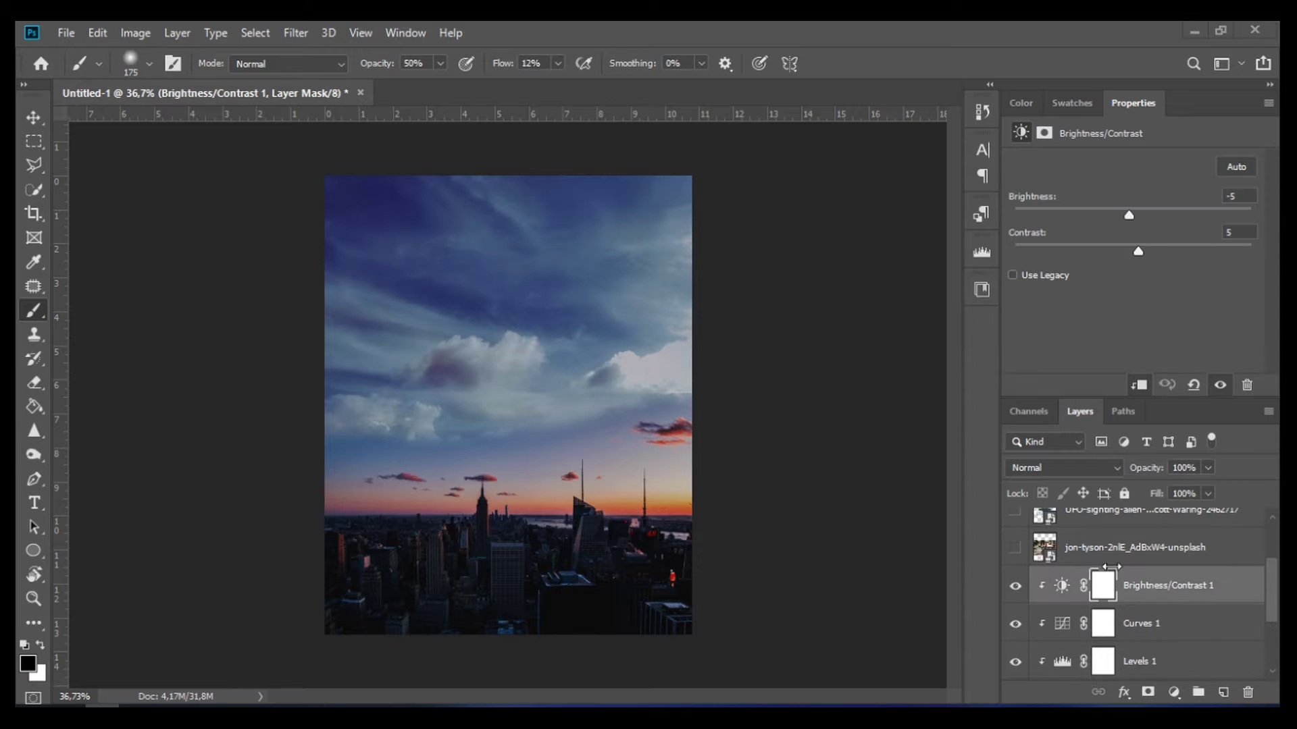
scroll(1115, 541, "up", 2)
left_click(1105, 534)
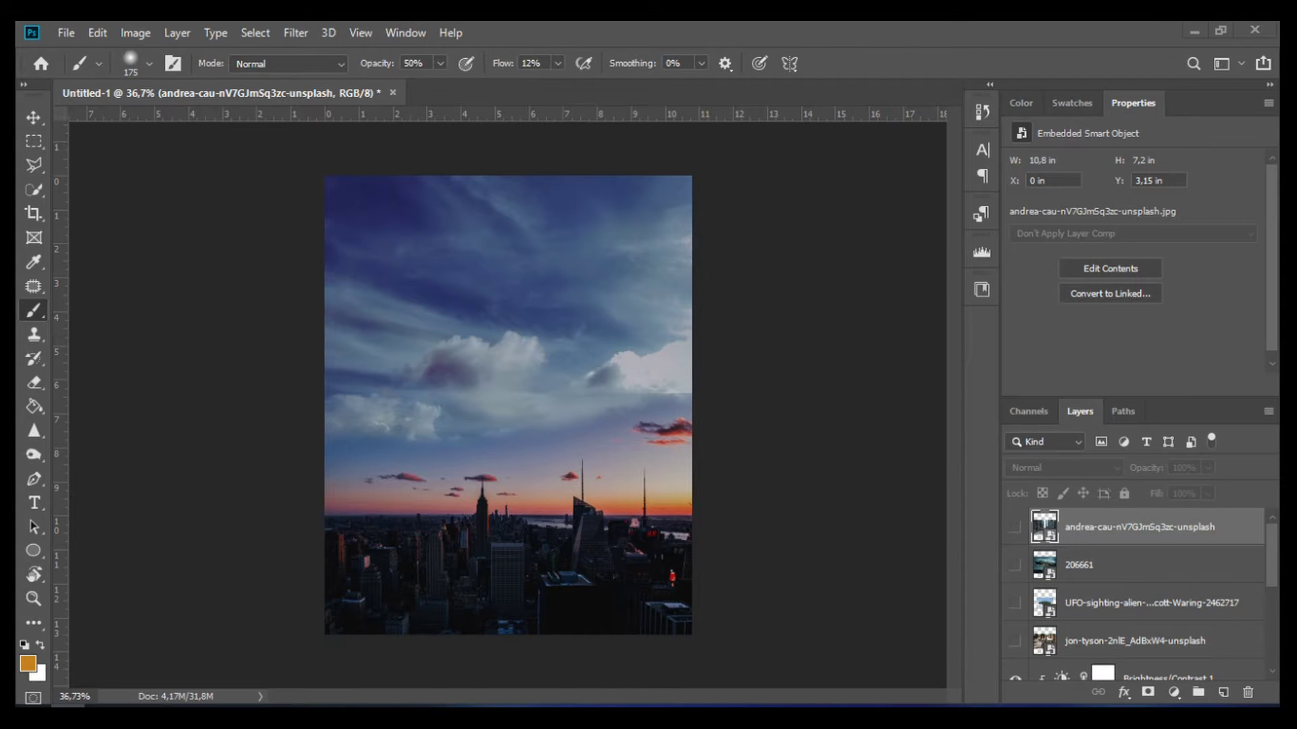
Place the twin-tower photo and select the towers with Select Subject and Select and Mask.
left_click_drag(638, 431, 638, 432)
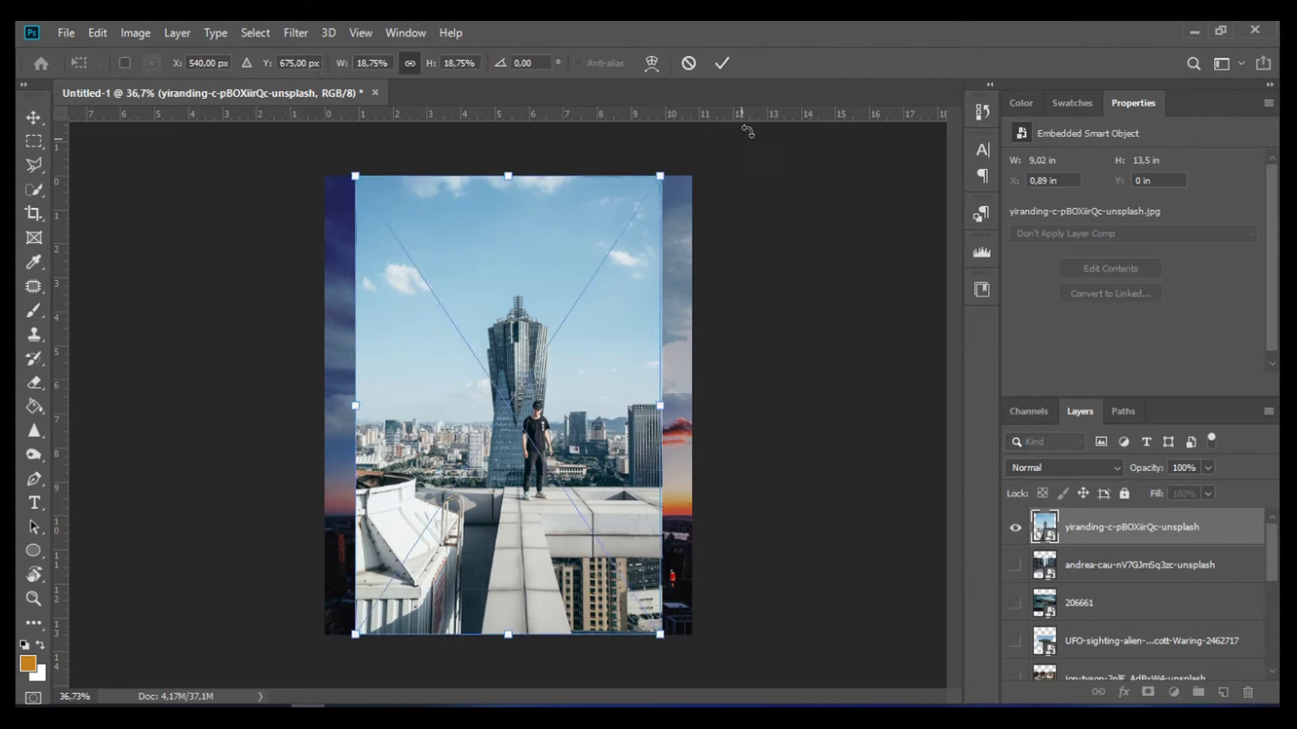
key("v")
mouse_move(576, 405)
left_mouse_down()
mouse_move(591, 416)
mouse_move(576, 402)
left_mouse_up()
left_click(34, 189)
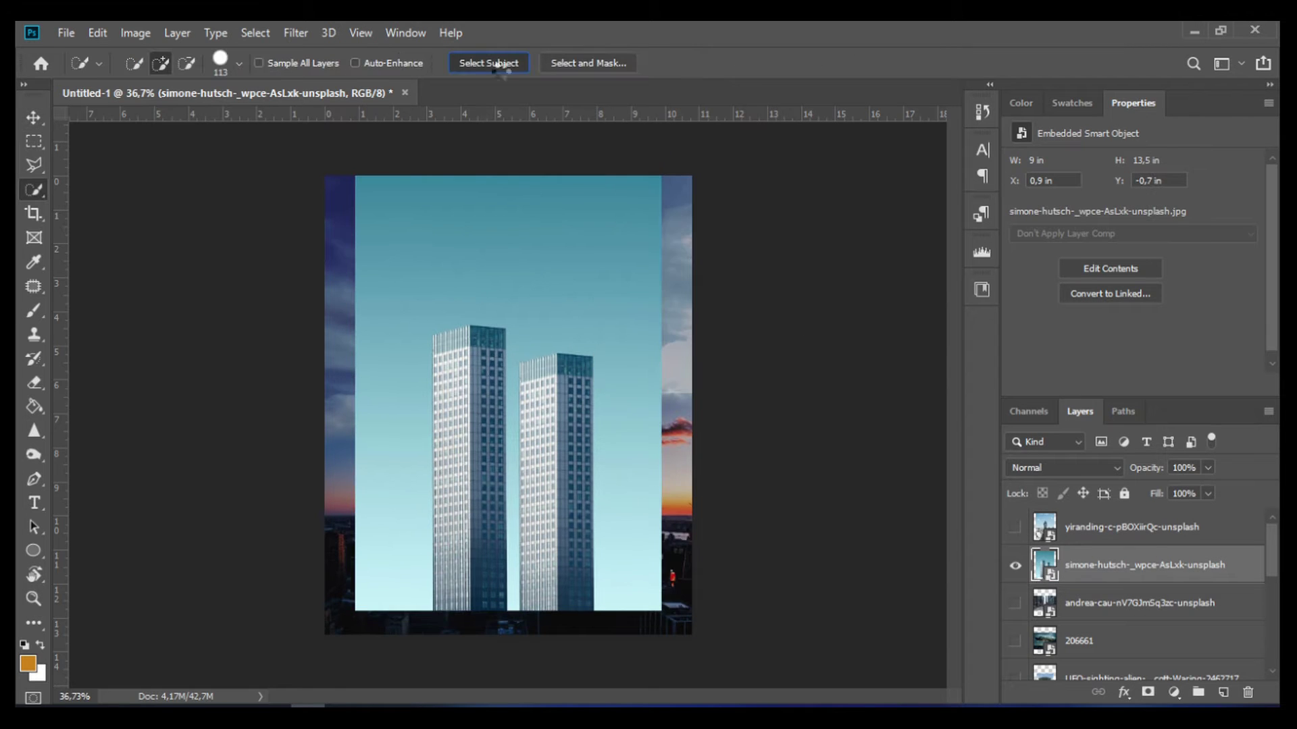
scroll(548, 362, "up", 2)
key("ctrl+alt+r")
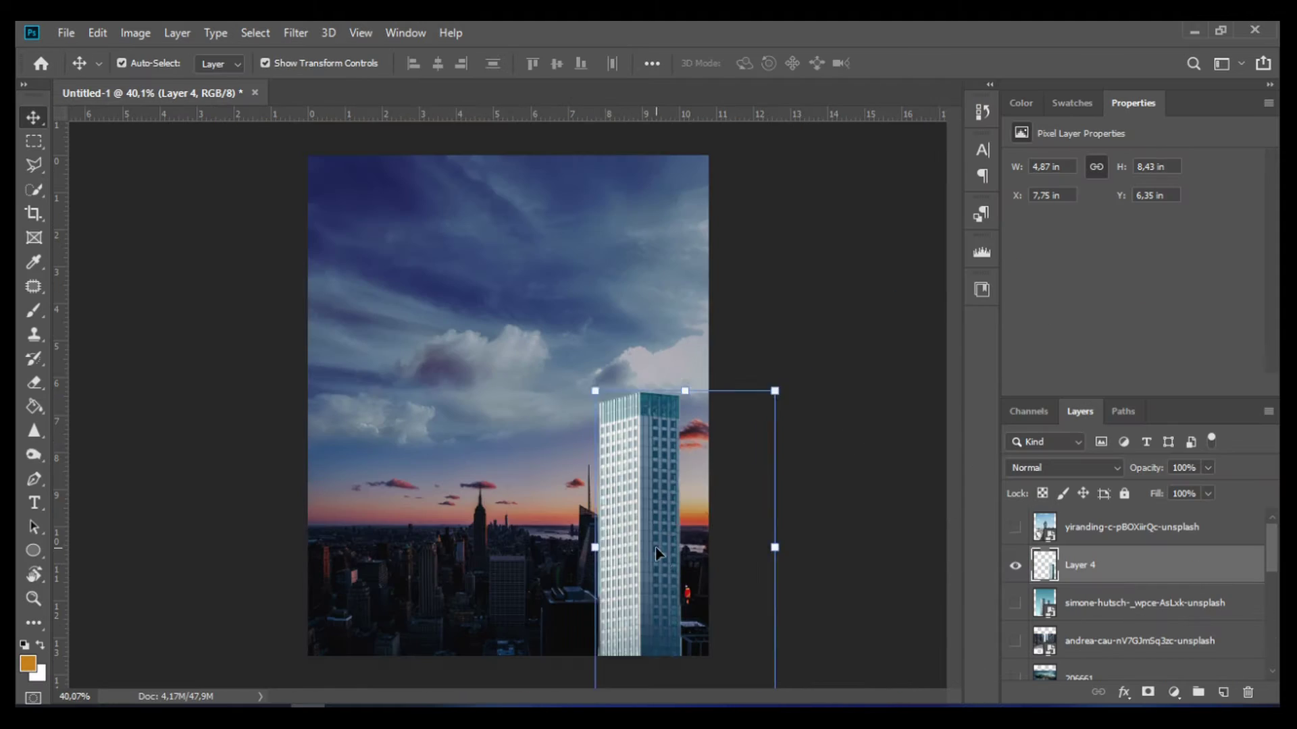
Move the cut-out tower over the city and skew it for perspective.
left_click_drag(645, 513, 605, 422)
right_click(603, 421)
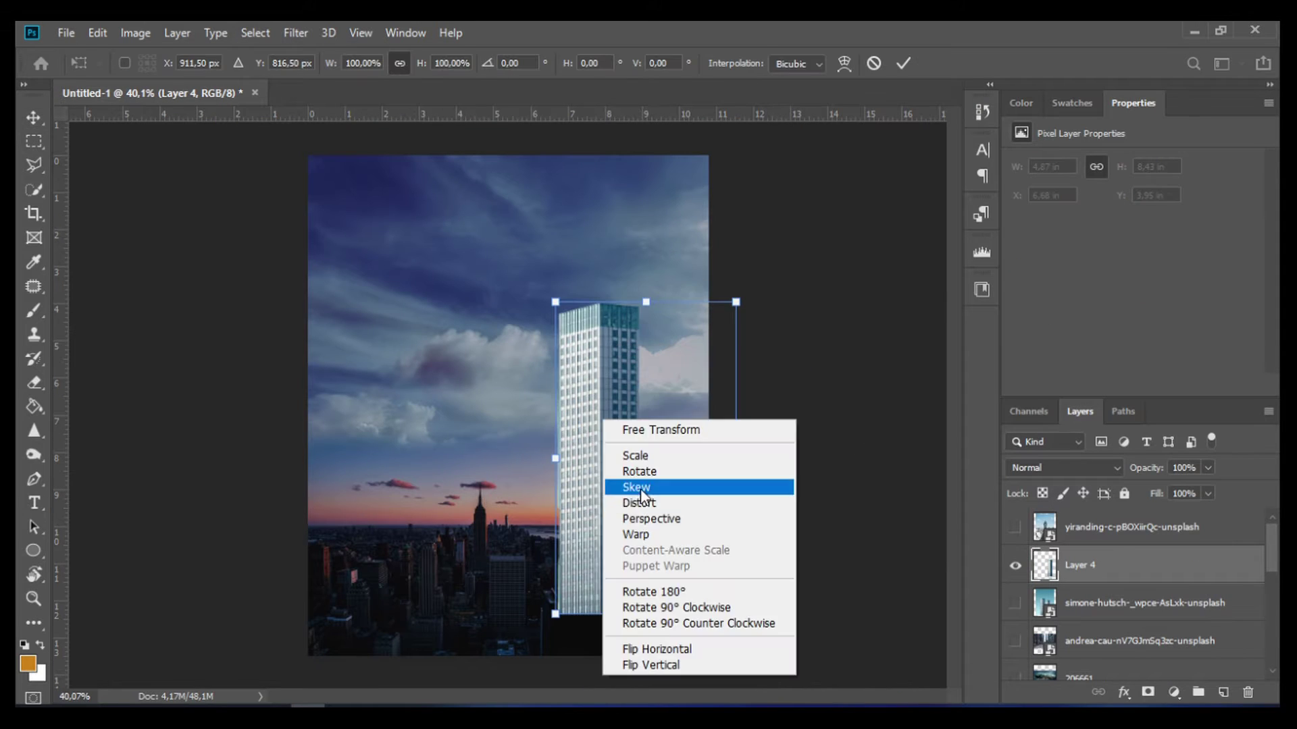
left_click(640, 488)
left_click_drag(646, 302, 650, 306)
left_click_drag(736, 613, 732, 605)
left_click_drag(555, 614, 559, 621)
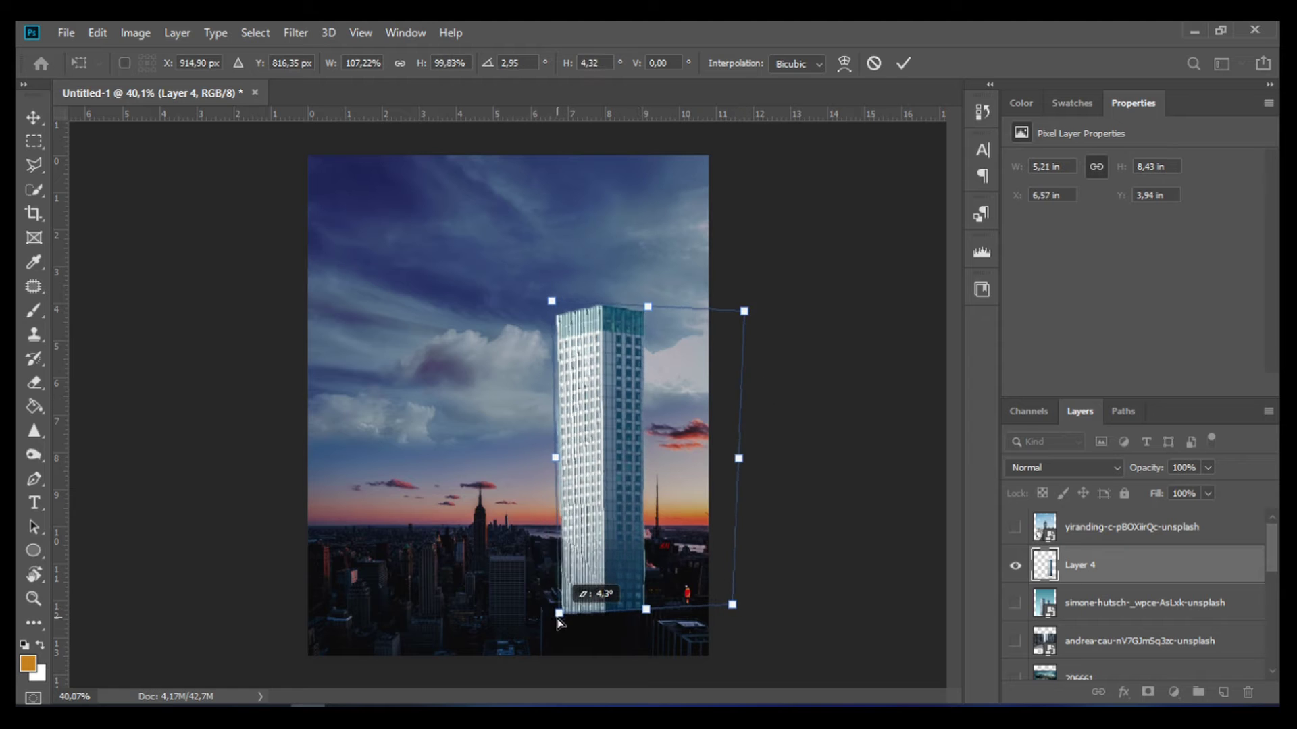
left_click_drag(552, 301, 549, 298)
left_click_drag(689, 538, 688, 586)
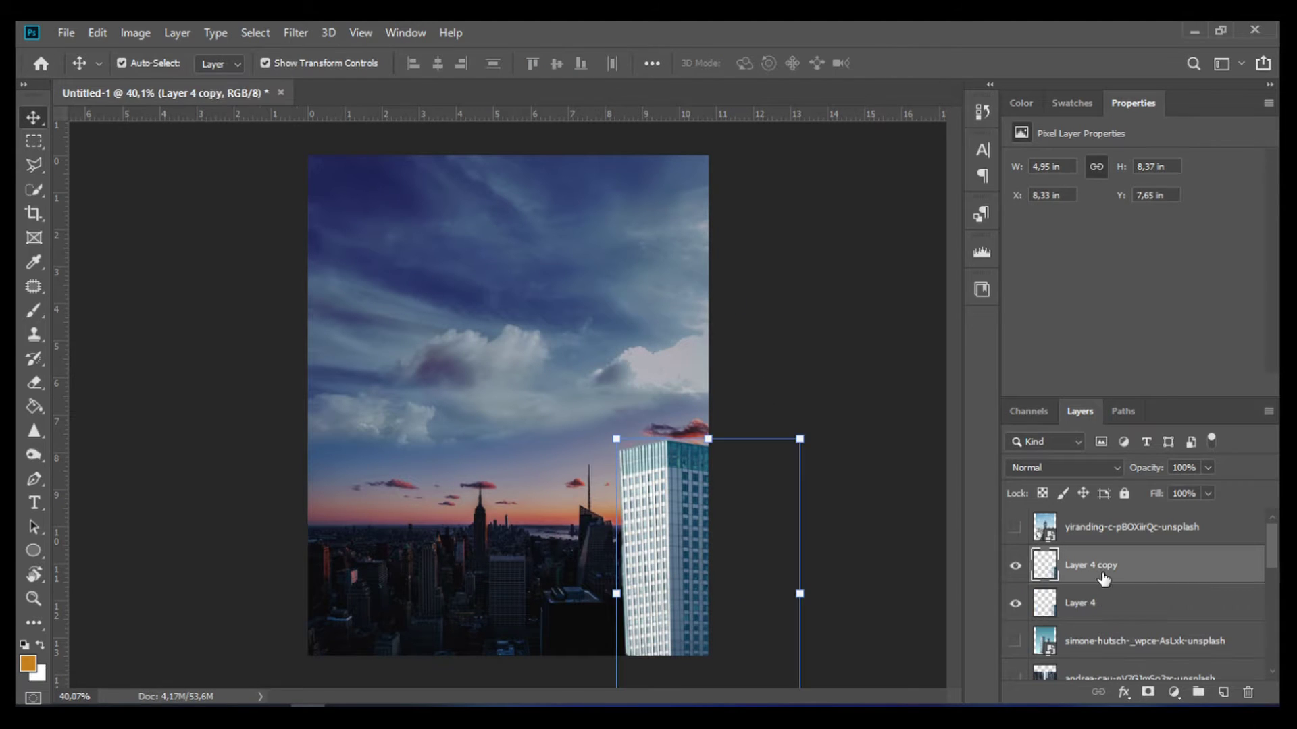
Hide the tower copy and clip a Levels adjustment to the tower.
left_click(1081, 603)
left_click(1015, 565)
left_click(1174, 692)
key("ctrl+alt+g")
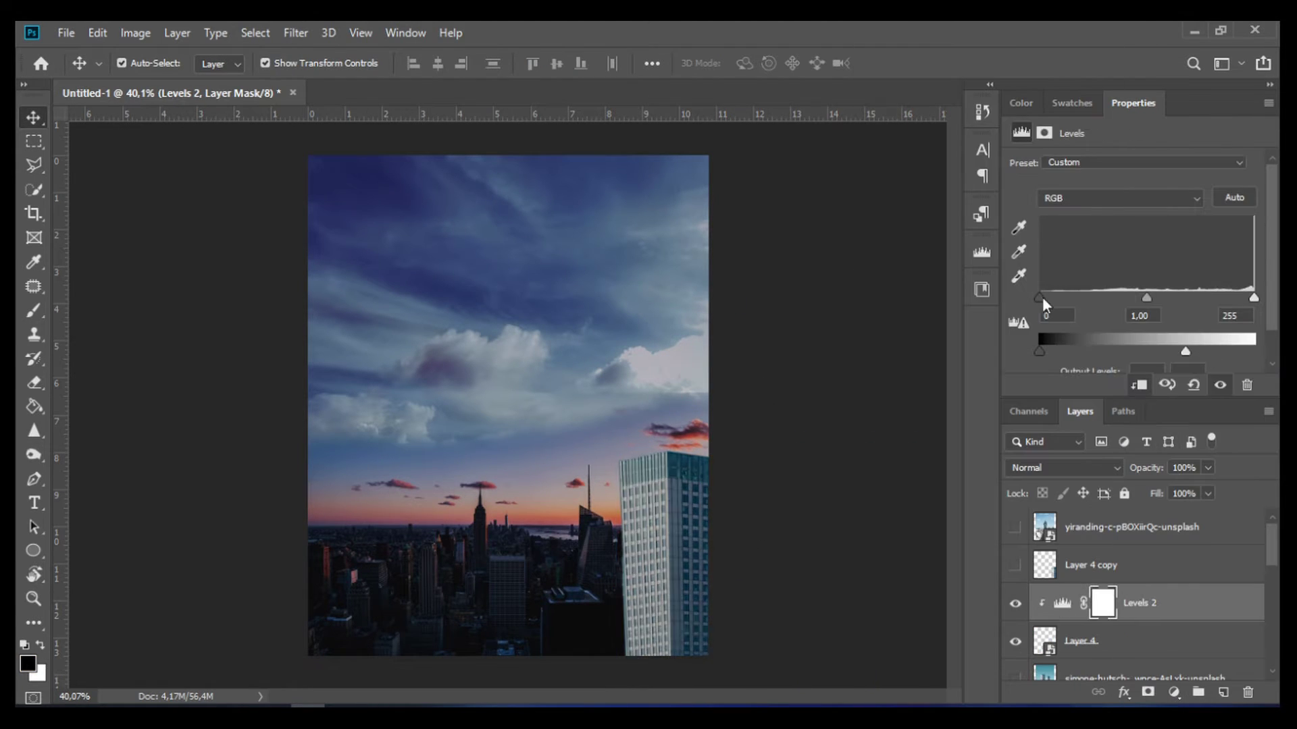
Flip and reposition the tower at the right edge of the skyline.
left_click(1080, 641)
key("ctrl+t")
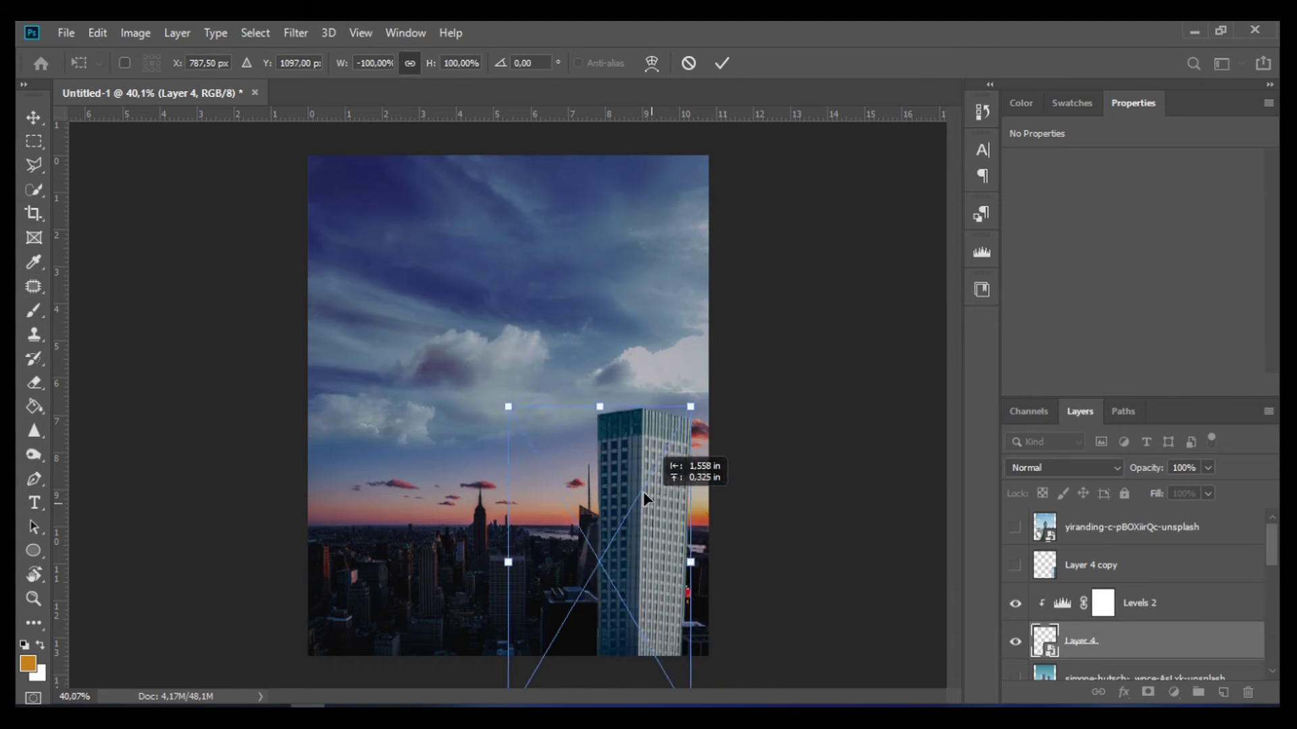
left_click_drag(799, 605, 691, 548)
key("Return")
left_click(1060, 608)
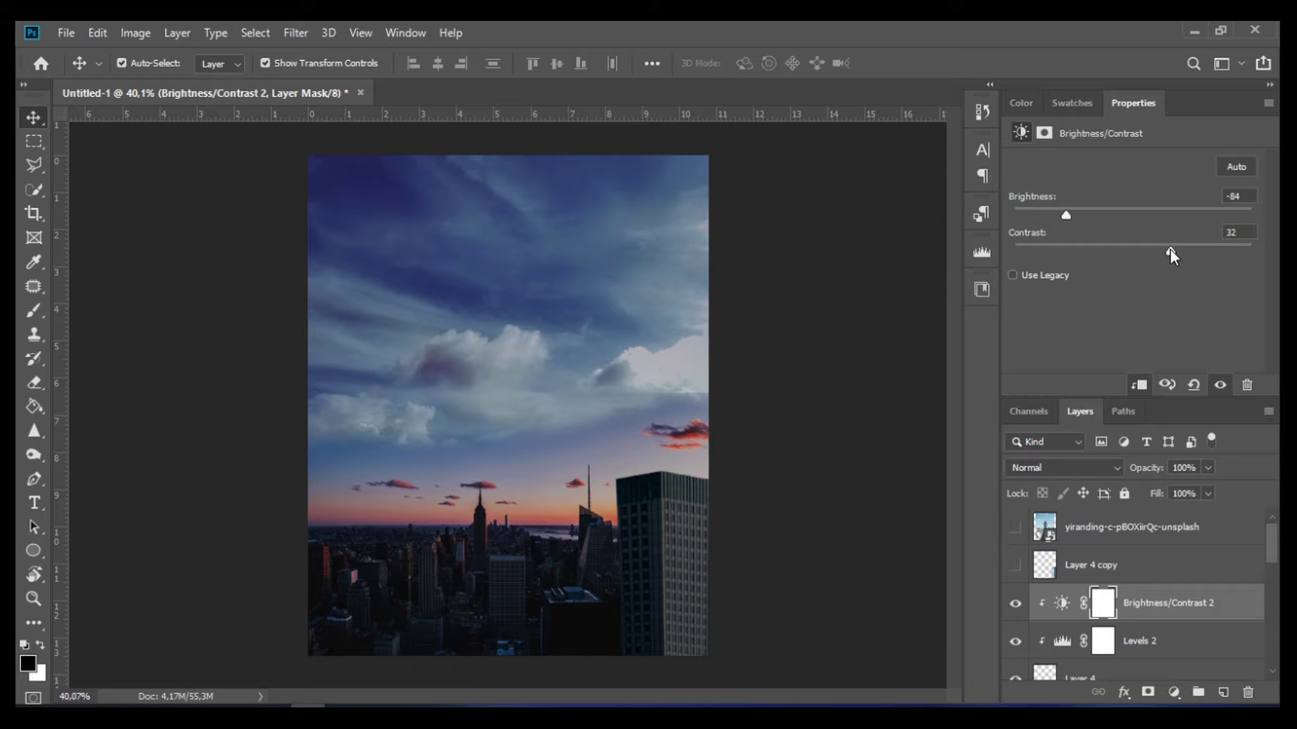
Set contrast to 17, then flip the building vertically and move it right.
left_click_drag(1170, 250, 1153, 250)
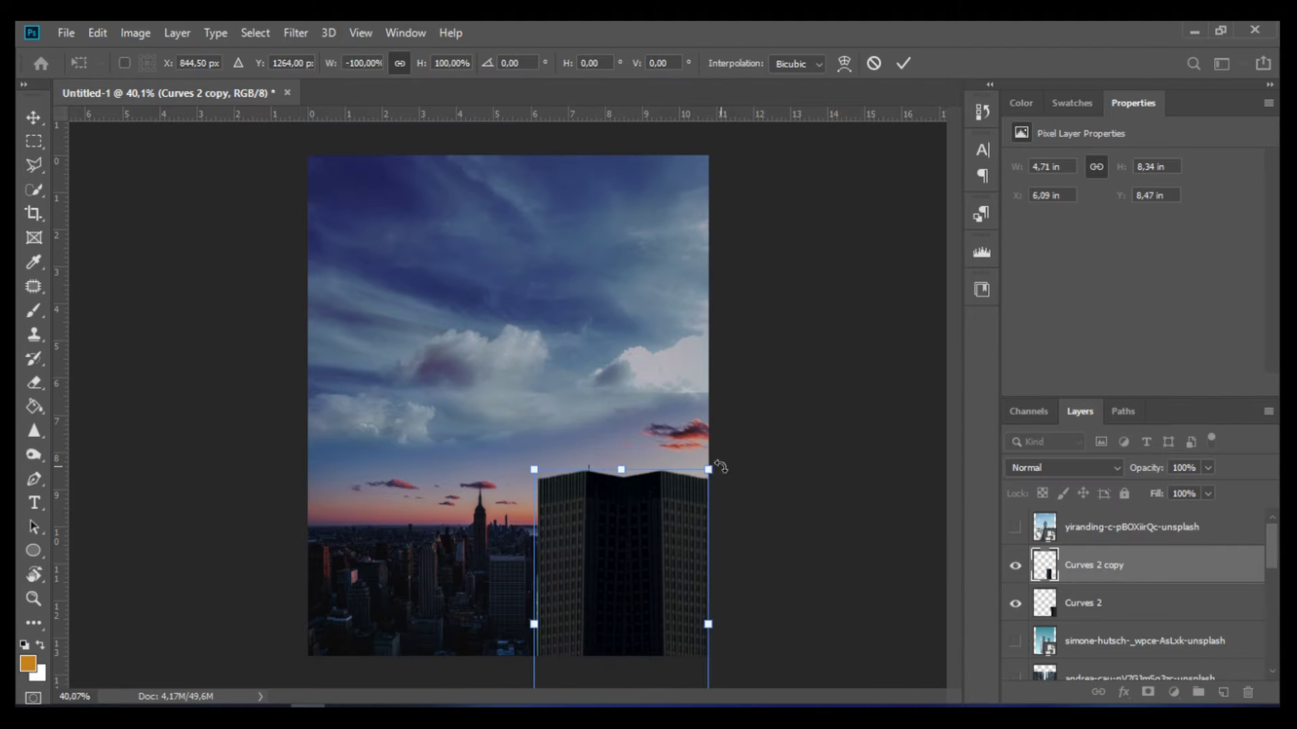
right_click(574, 201)
left_click(622, 444)
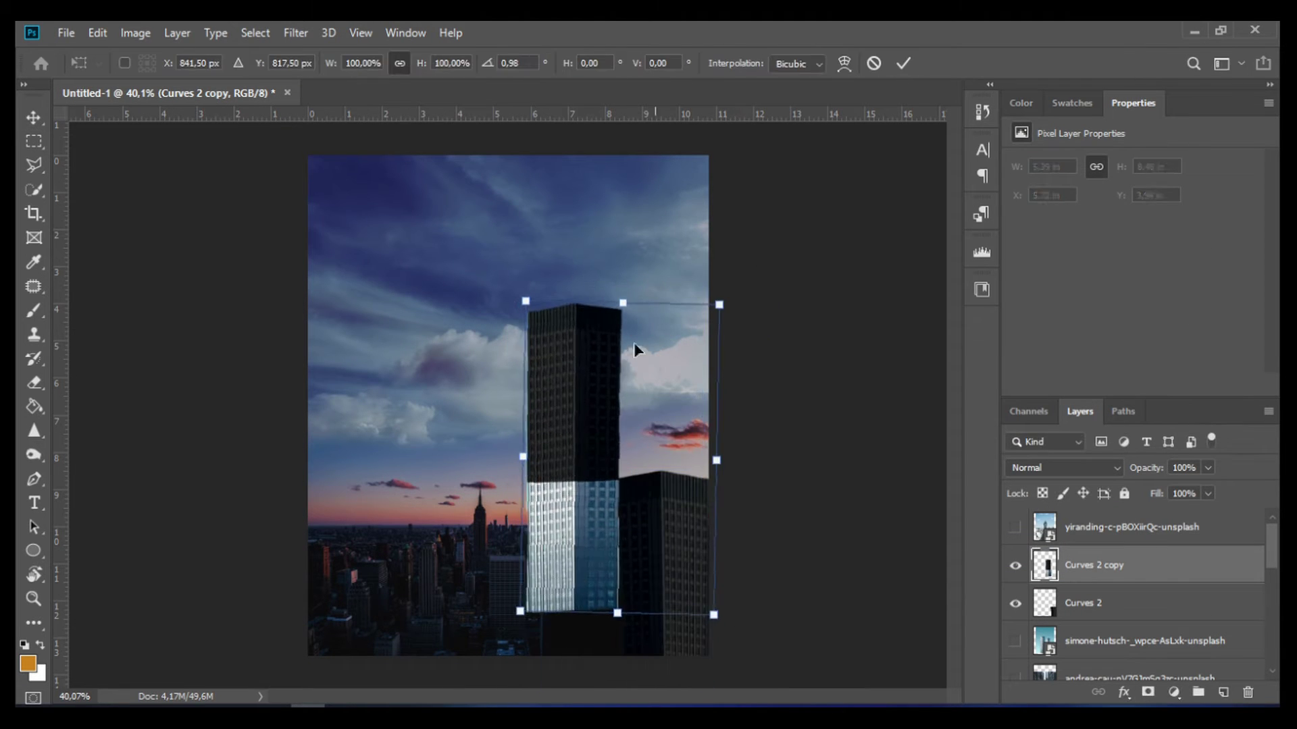
left_click_drag(632, 351, 597, 556)
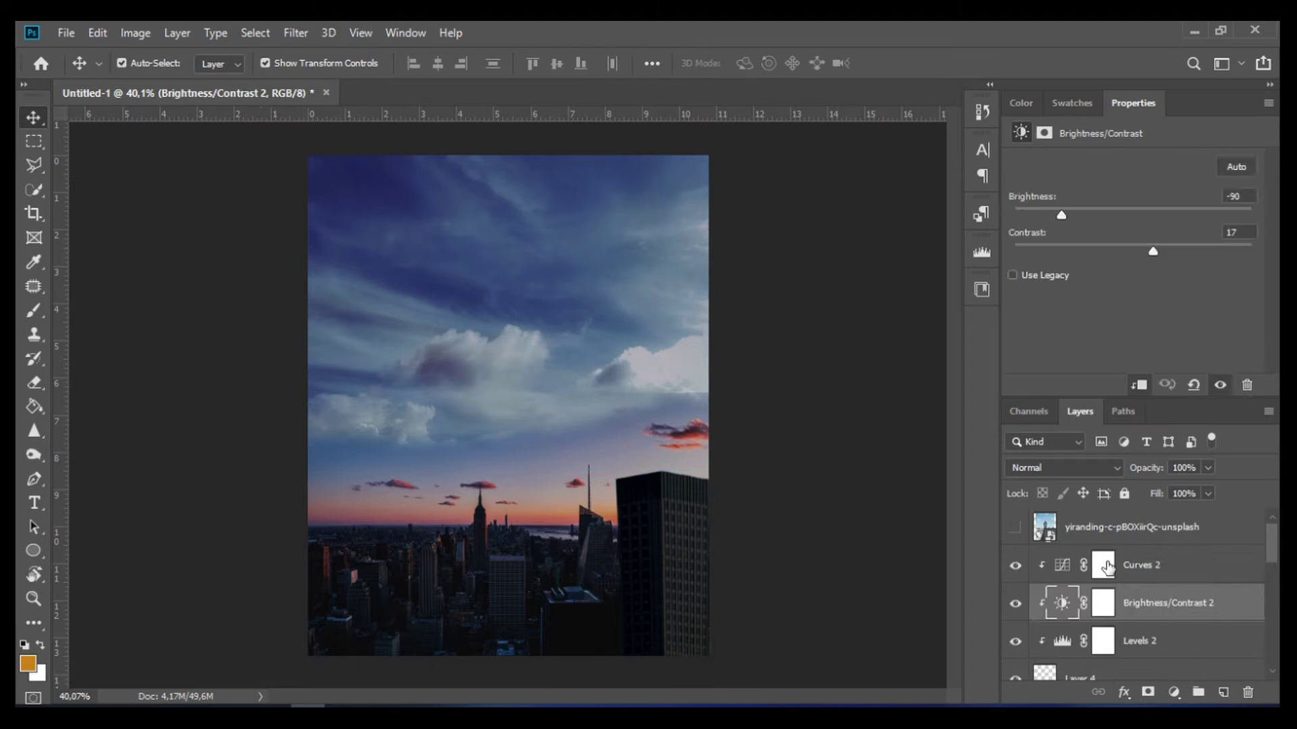
Duplicate the building, flip the copy horizontally beside it, and merge both halves.
left_click_drag(665, 579, 611, 521)
right_click(611, 520)
left_click(643, 275)
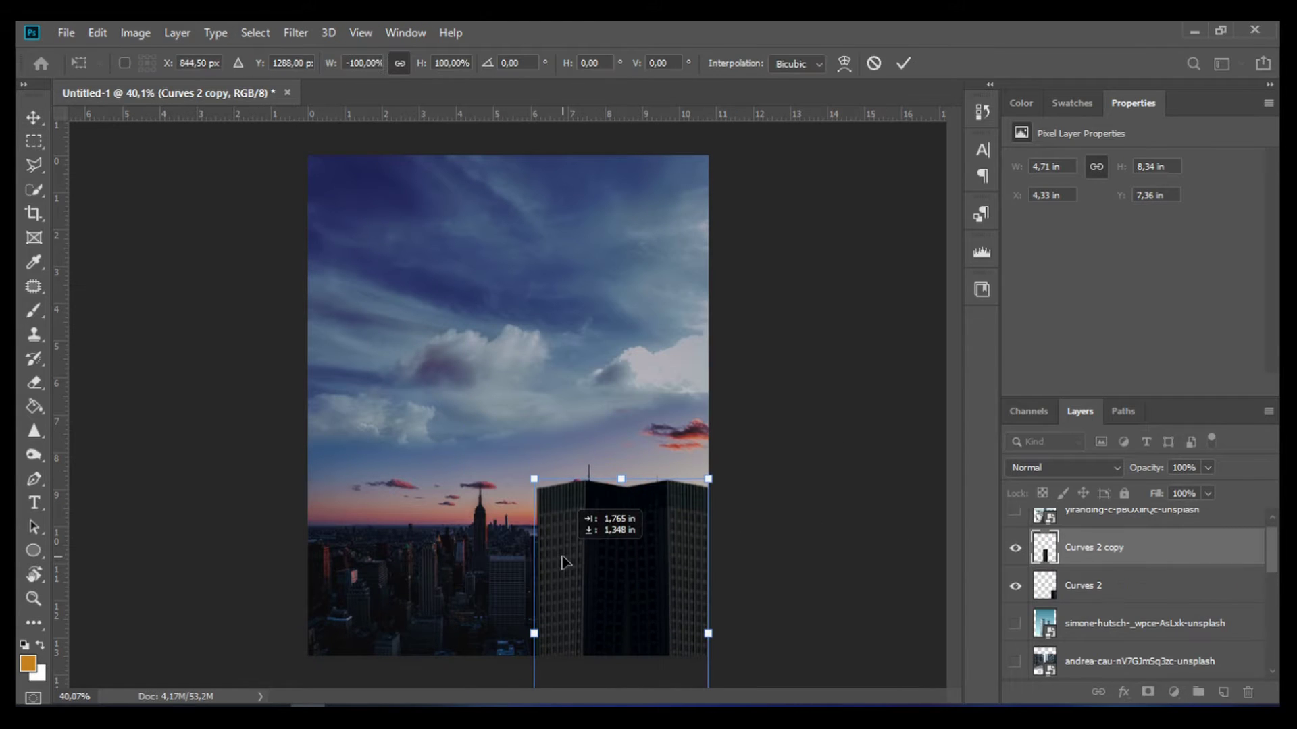
mouse_move(713, 473)
left_mouse_down()
mouse_move(724, 496)
mouse_move(717, 479)
left_mouse_up()
left_click(903, 63)
right_click(1089, 566)
left_click(963, 566)
Nudge the merged building slightly into place.
key("ctrl+t")
key("Return")
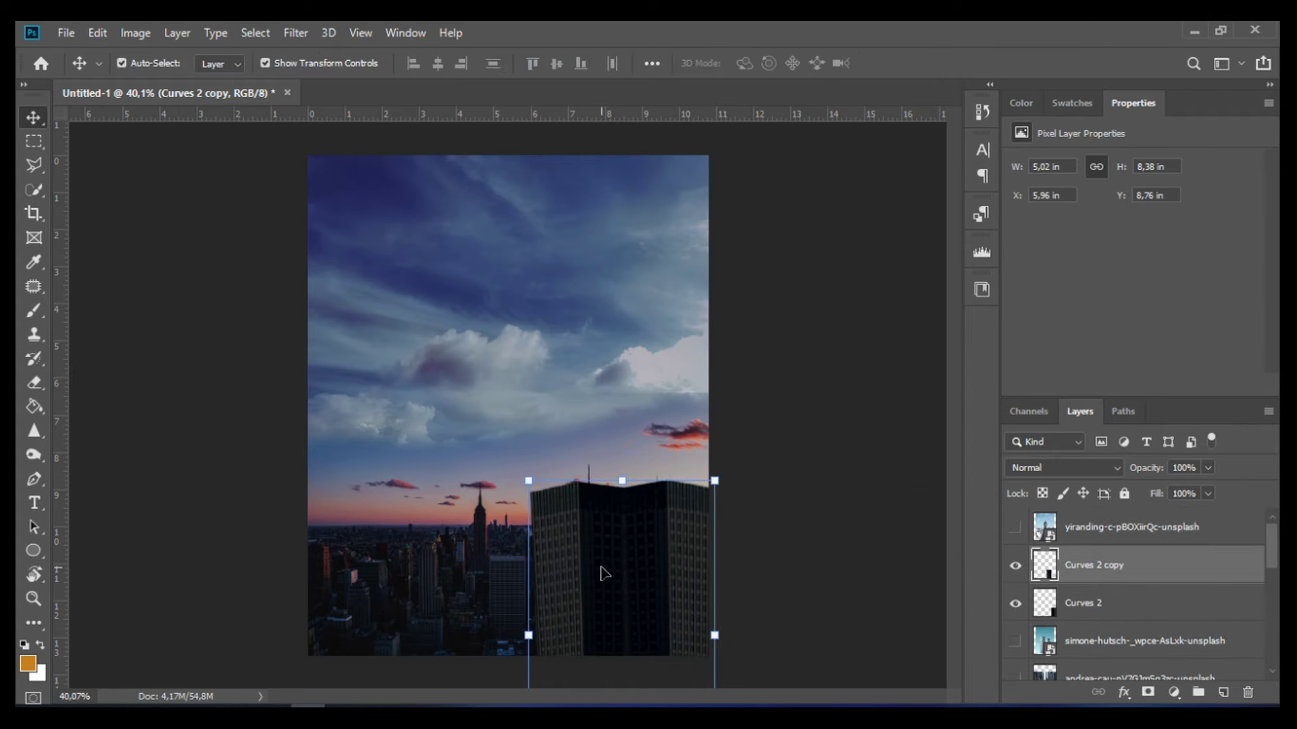
key("ctrl+t")
left_click_drag(672, 520, 657, 550)
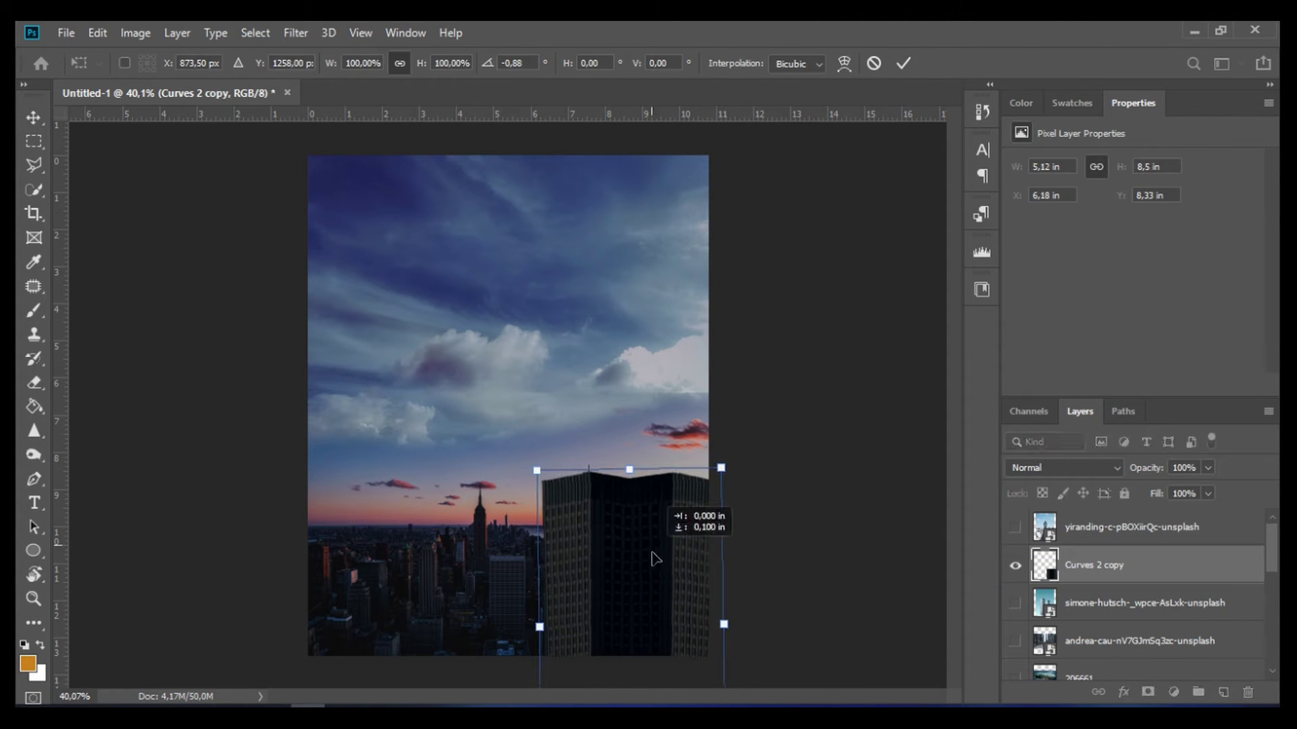
key("Return")
left_click(673, 543)
Warp the building's roofline down into a shallow dip and add a Curves adjustment.
right_click(613, 303)
left_click(667, 420)
left_click_drag(632, 487, 632, 501)
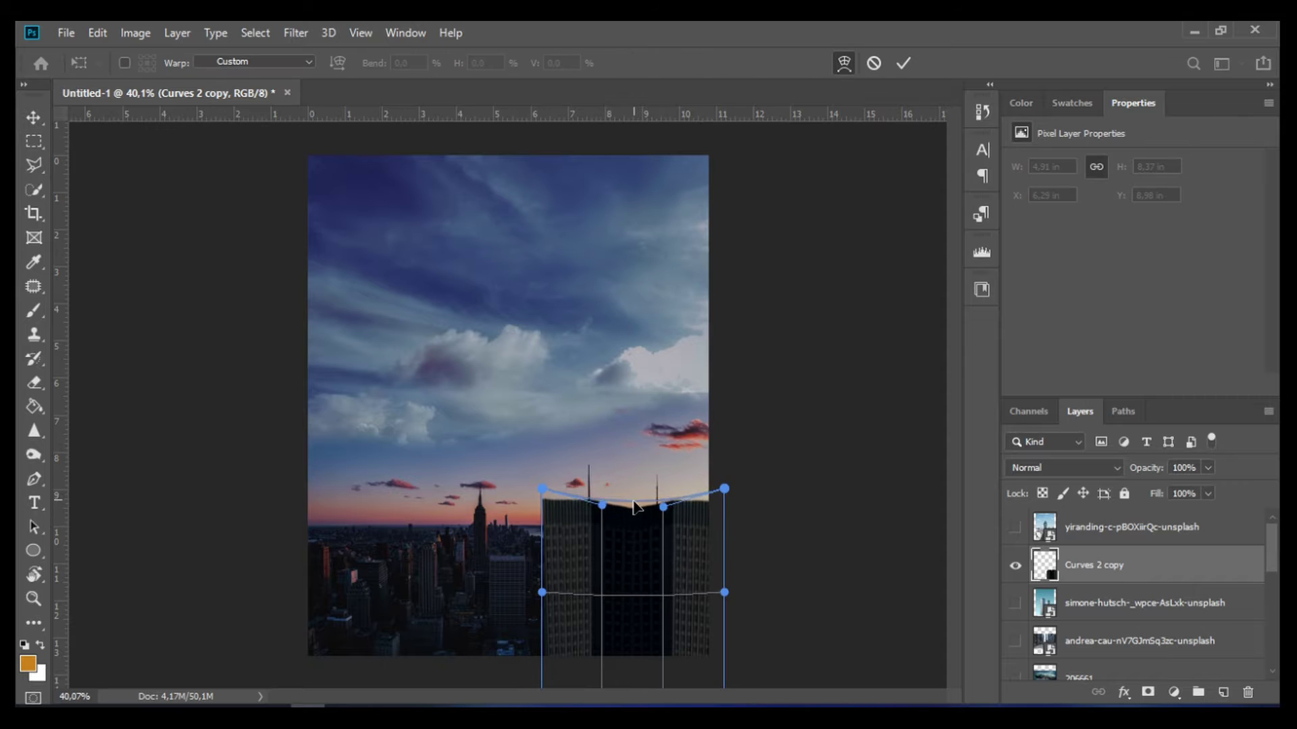
key("Return")
right_click(673, 304)
left_click(683, 428)
key("Return")
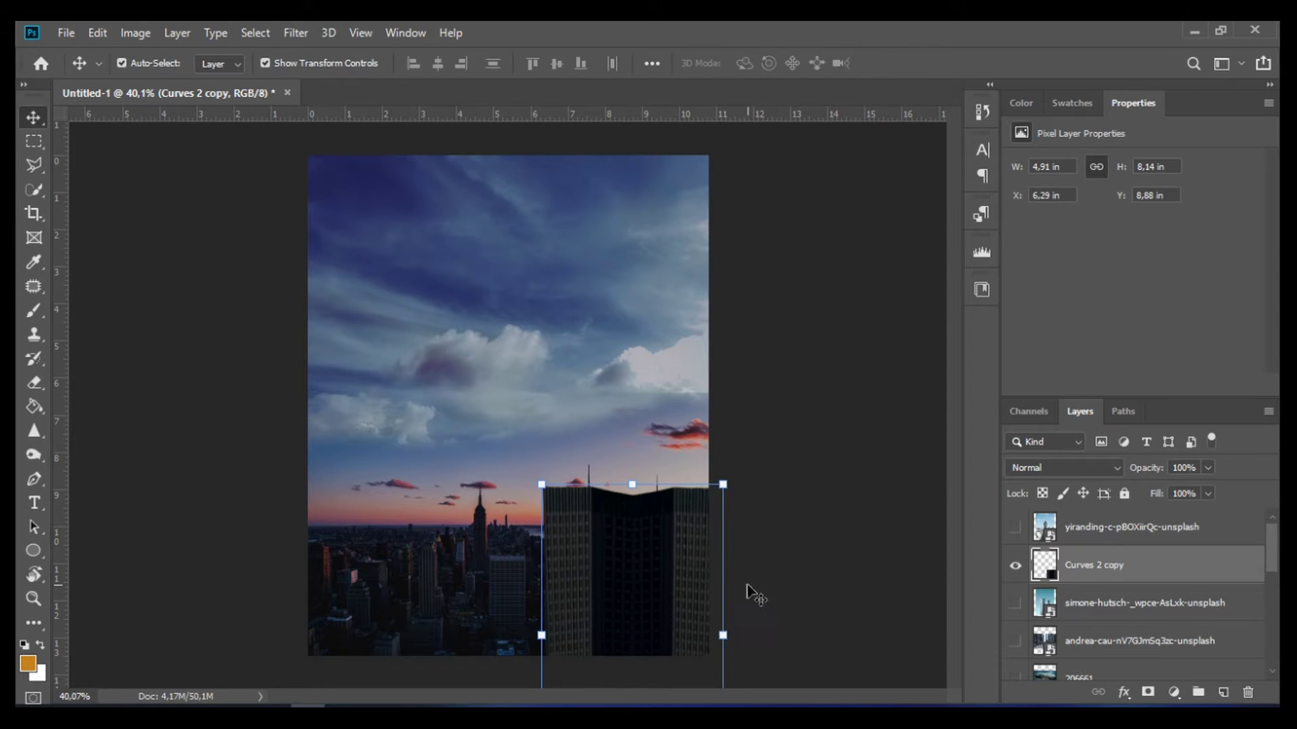
key("Return")
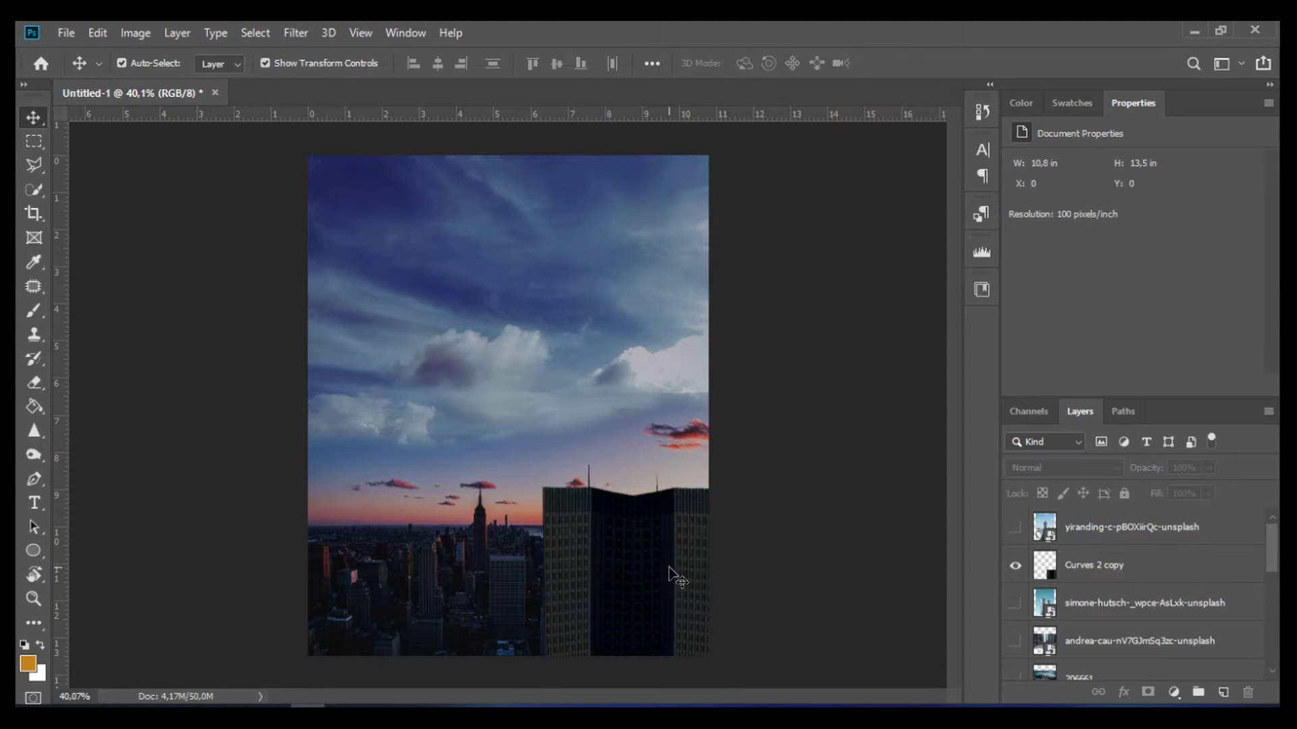
left_click(1173, 692)
left_click(1203, 473)
Clip Levels and a colorized Hue/Saturation (Hue 204, Saturation 31, Lightness -19) to the tower.
left_click(1173, 692)
left_click(1202, 451)
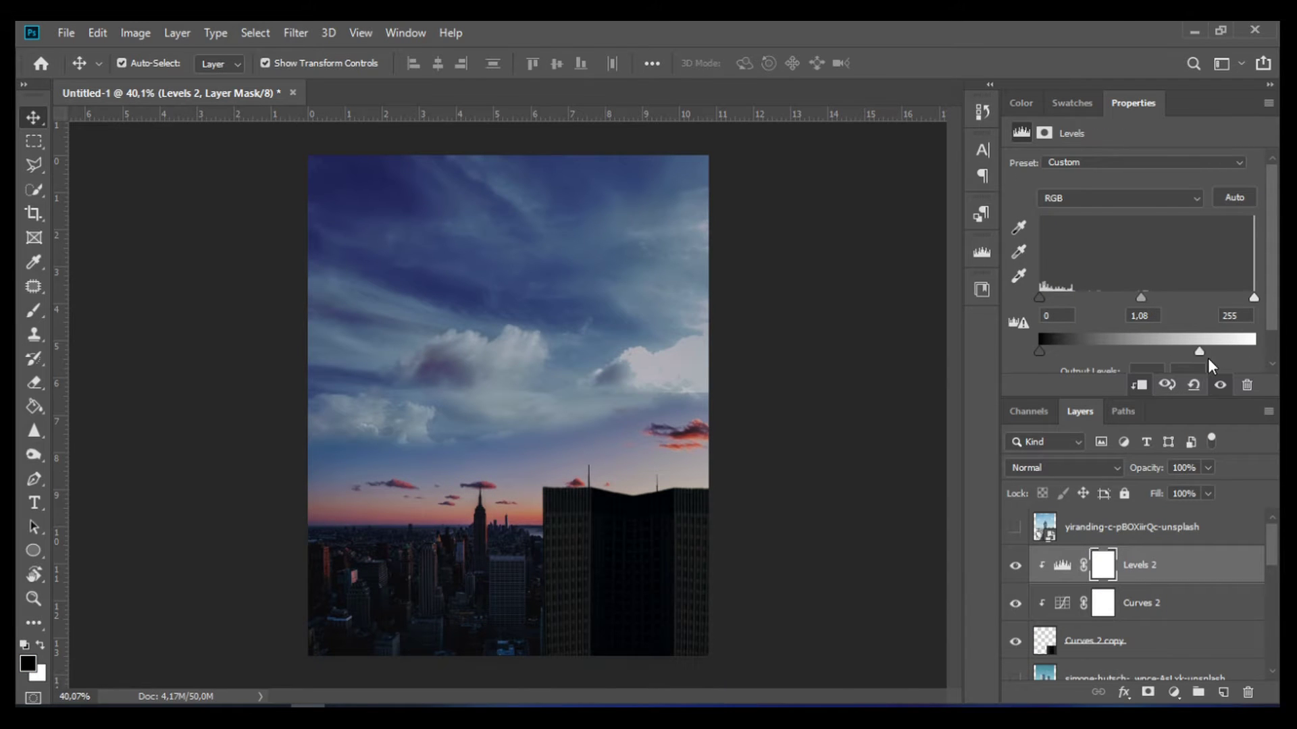
left_click(1173, 692)
left_click(1189, 506)
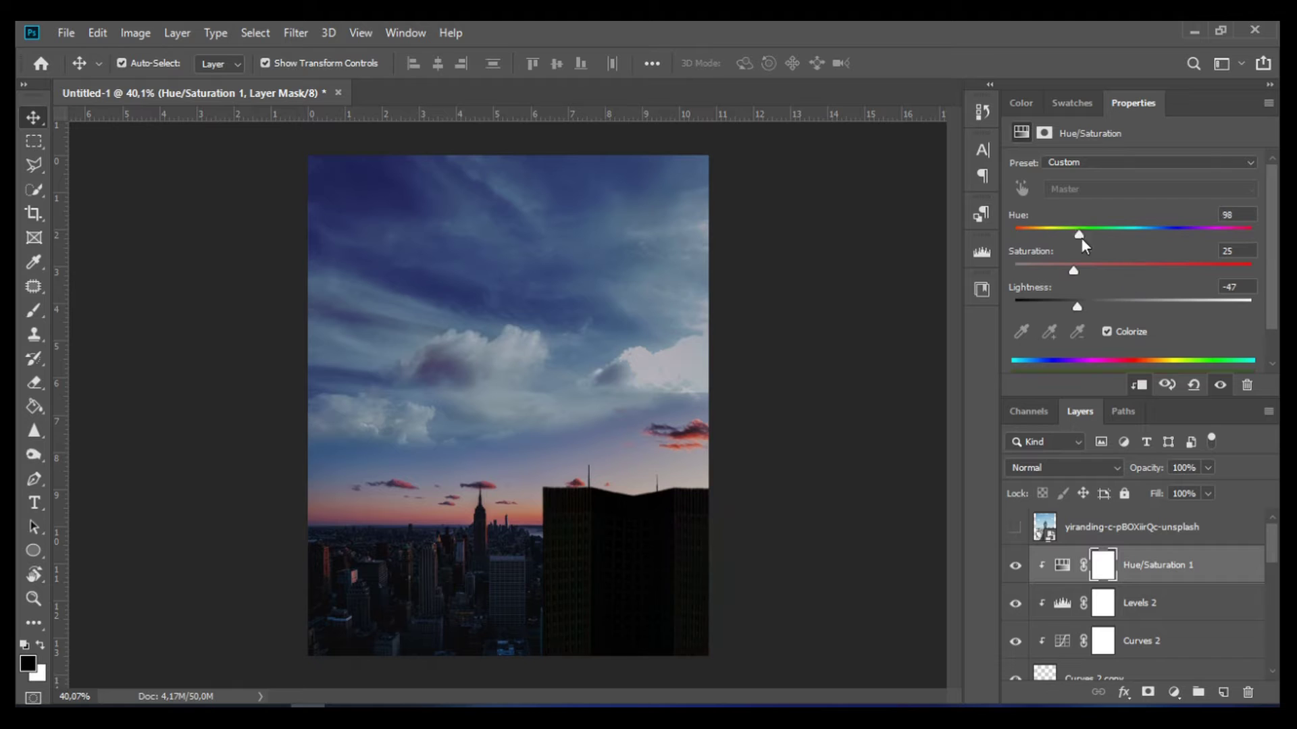
left_click_drag(1081, 238, 1150, 238)
left_click_drag(1077, 306, 1111, 310)
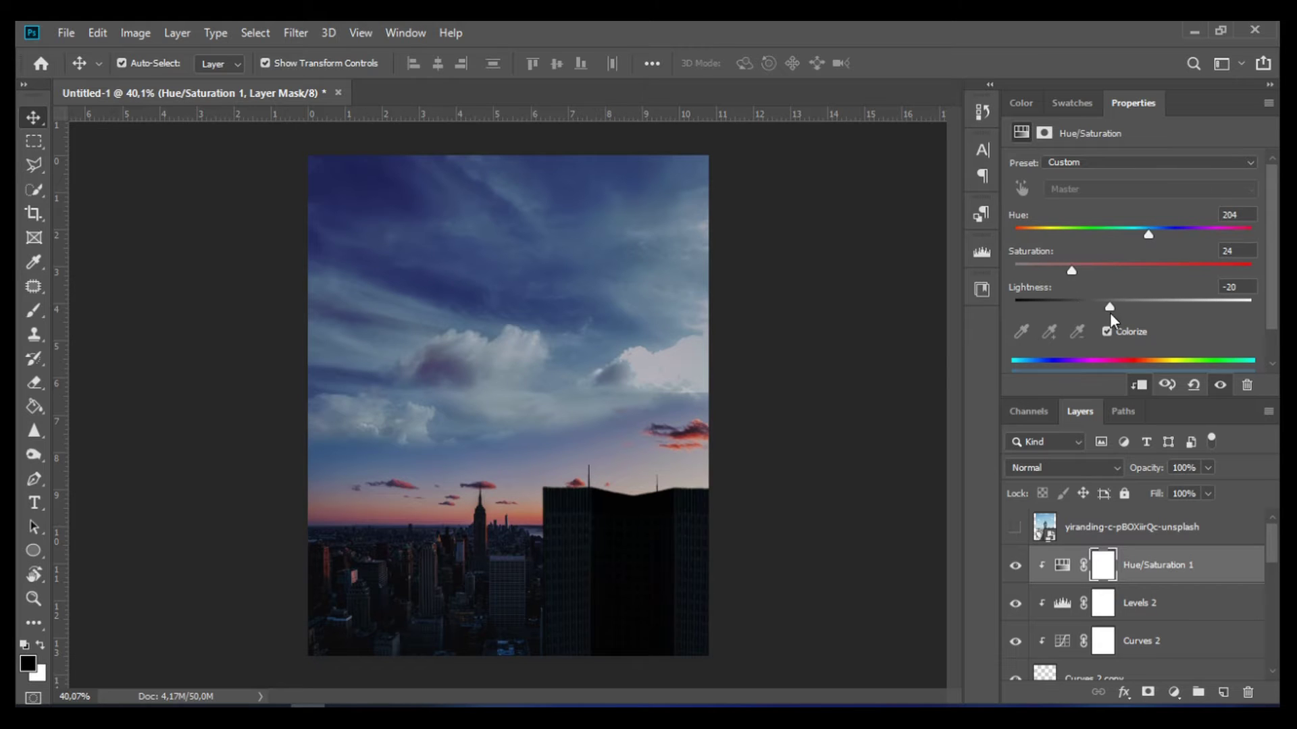
Show and select the rooftop photo of the man on the ledge.
left_click(1061, 611)
left_click(1074, 571)
left_click(1015, 530)
left_click(1134, 527)
Select the concrete ledge with Quick Selection, refine it in Select and Mask, and copy it to a new layer.
key("w")
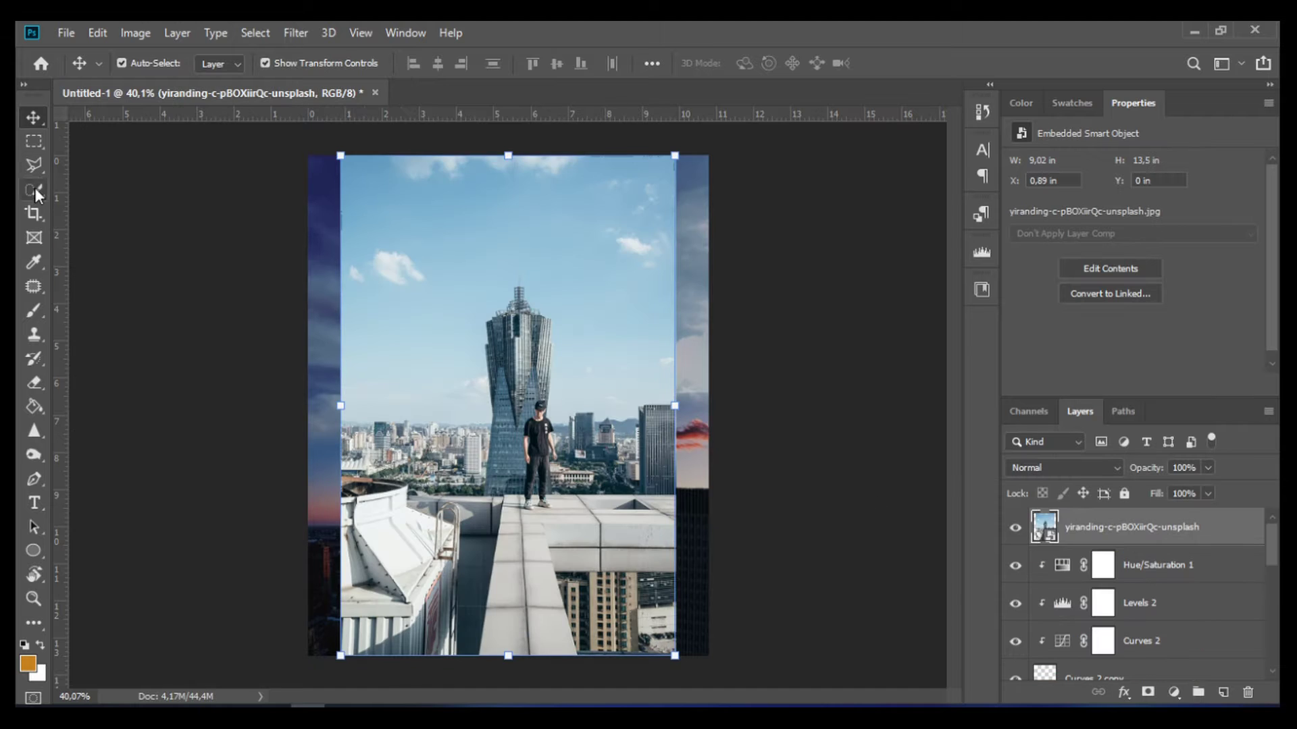
key("ctrl+alt+r")
left_click_drag(758, 675, 797, 675)
key("b")
left_click_drag(865, 368, 438, 558)
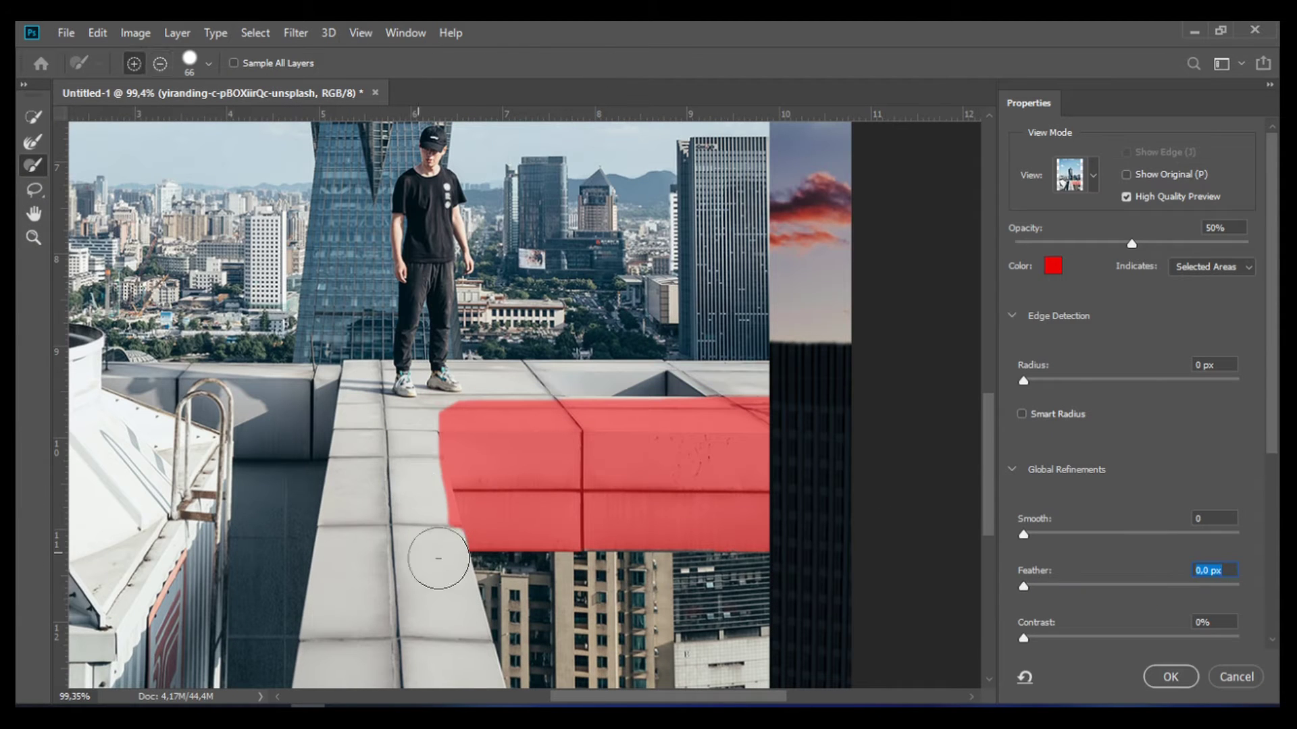
key("Return")
key("ctrl+j")
Hide the rooftop photo and flip and warp the ledge onto the building top.
left_click(1015, 565)
key("ctrl+t")
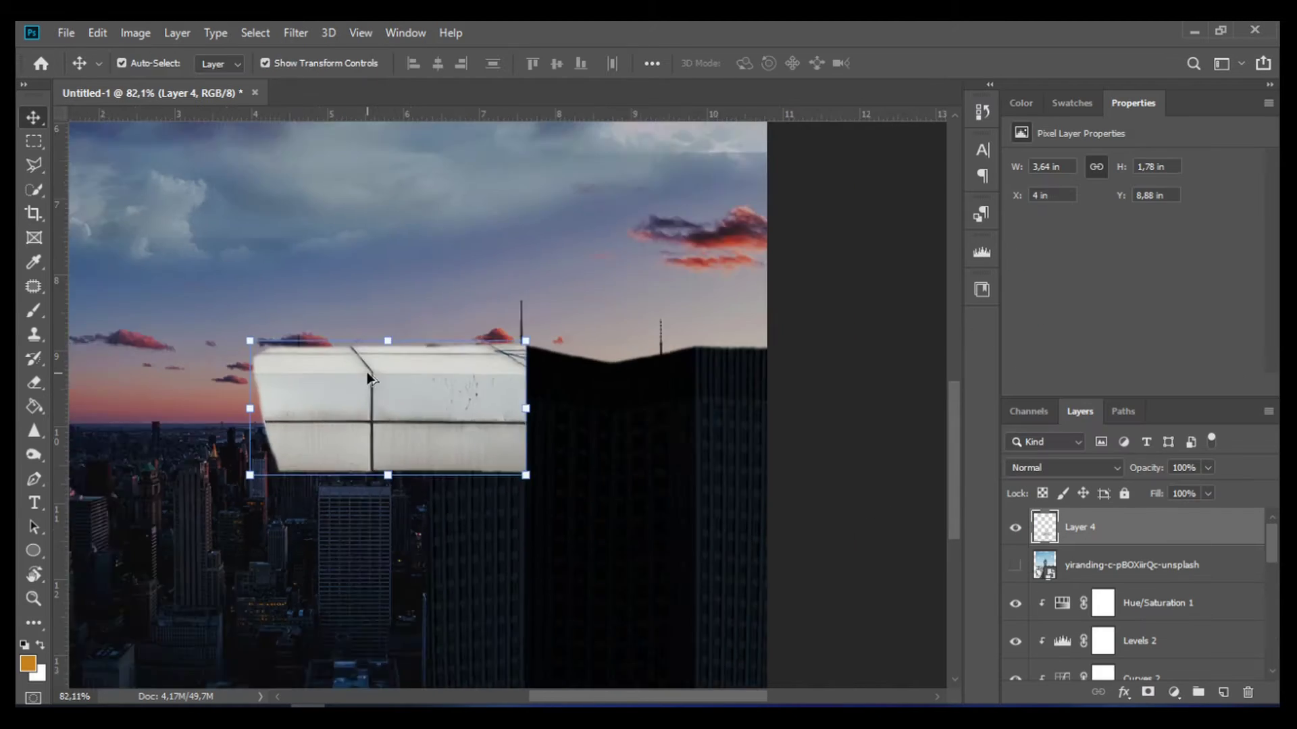
scroll(367, 371, "down", 2)
scroll(453, 446, "up", 2)
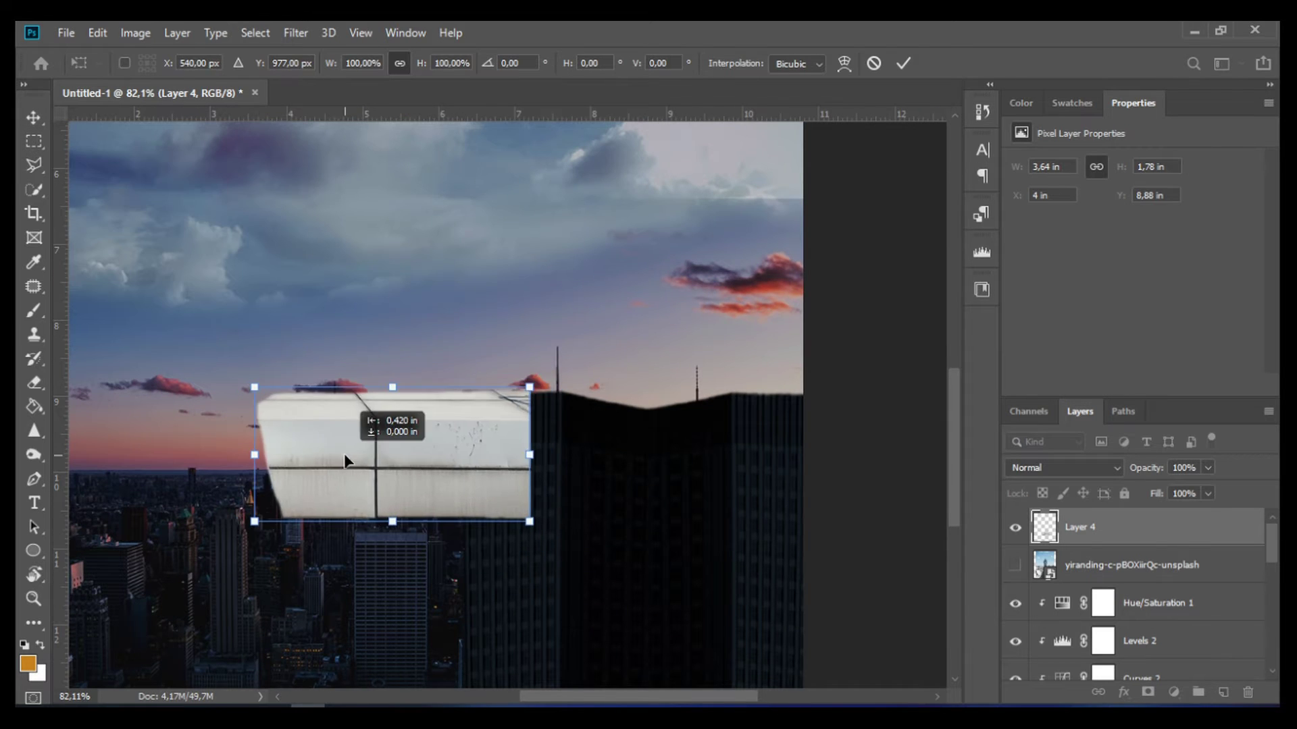
mouse_move(370, 452)
left_mouse_down()
mouse_move(449, 434)
mouse_move(424, 376)
left_mouse_up()
right_click(452, 466)
left_click(499, 443)
right_click(448, 469)
left_click(505, 327)
key("Return")
Merge the ledge pieces into Layer 5 and re-transform the combined ledge.
left_click(34, 190)
left_click(1092, 582, "shift")
key("ctrl+e")
right_click(432, 436)
key("ctrl+t")
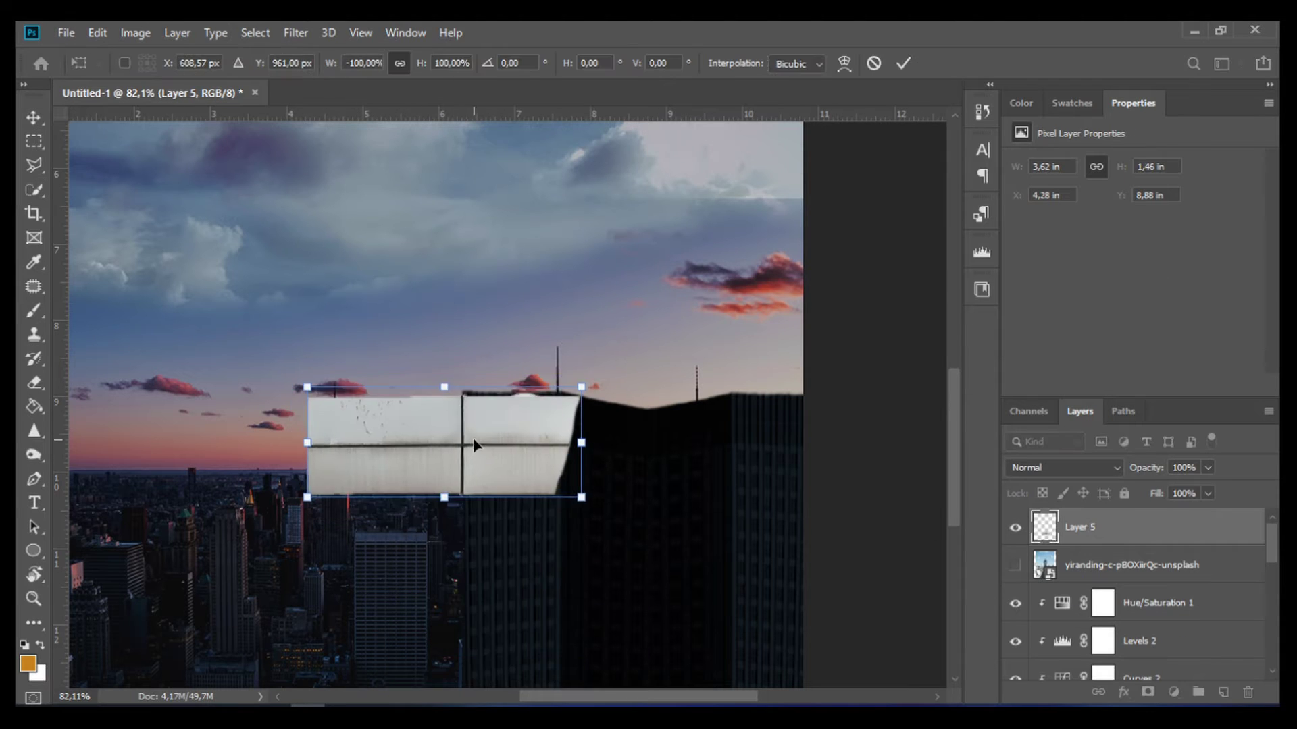
scroll(473, 438, "down", 2)
key("Return")
left_click(744, 365)
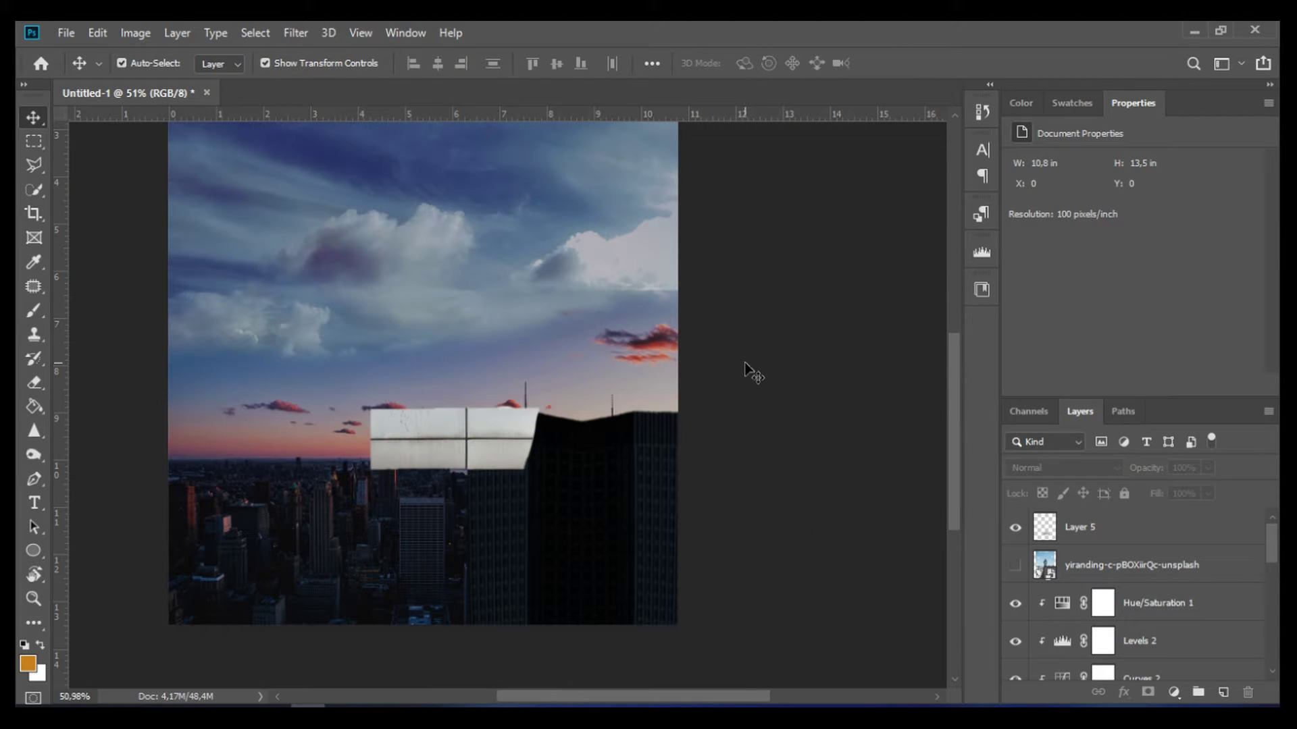
Add a clipped Levels adjustment (42, 0.78, output 163) to darken the ledge.
left_click(1080, 527)
left_click(1174, 692)
left_click(1159, 440)
Add clipped Curves and Brightness/Contrast (-94) adjustments to darken the ledge.
left_click(1174, 693)
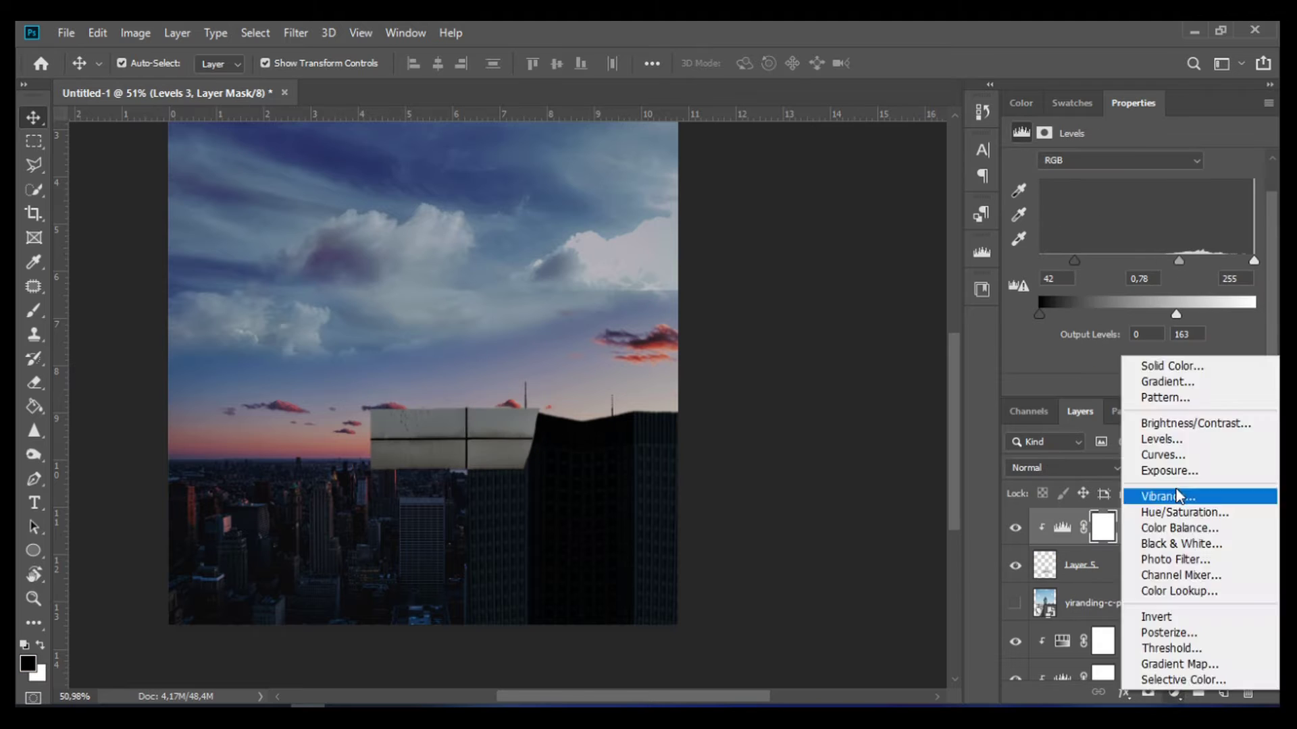
left_click(1159, 455)
left_click_drag(1121, 273, 1125, 297)
left_click(1174, 693)
left_click(1159, 425)
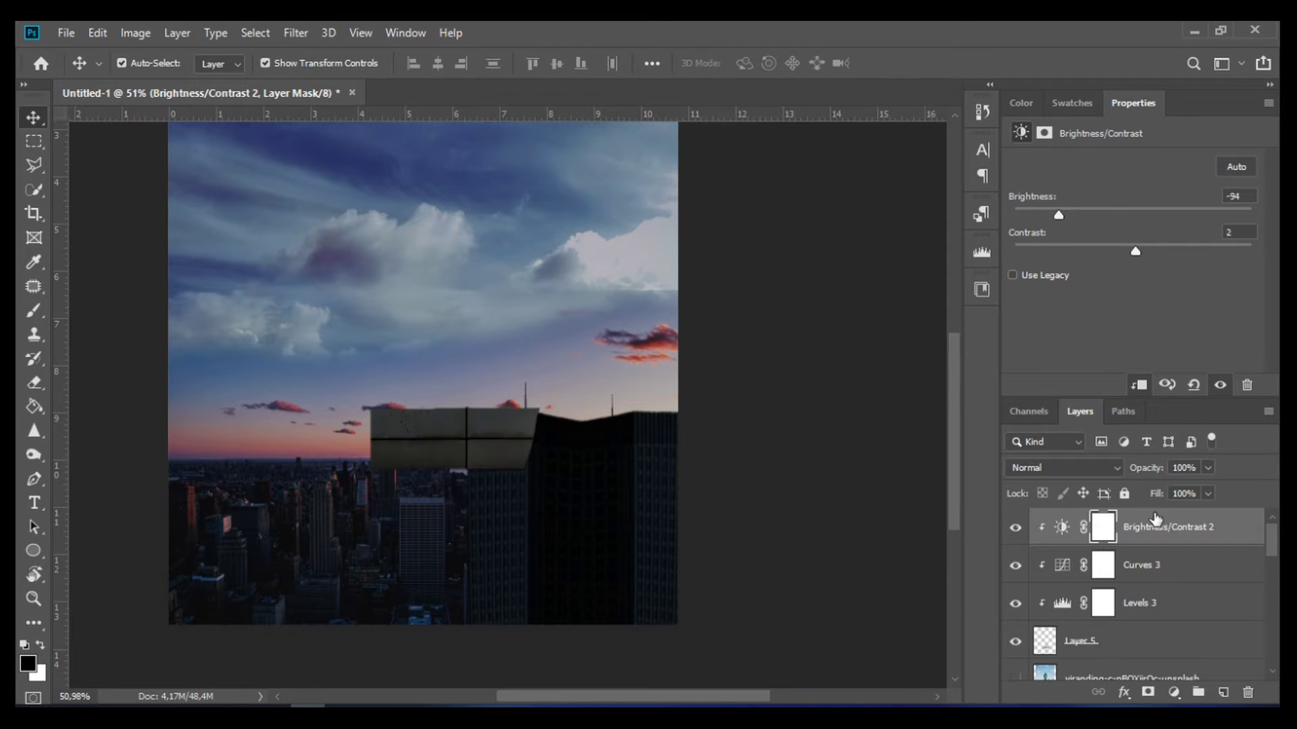
Add a colorized Hue/Saturation layer tinting the ledge dark blue.
left_click(1173, 693)
left_click(1159, 504)
left_click(1106, 332)
mouse_move(1106, 233)
left_mouse_down()
mouse_move(1160, 235)
mouse_move(1148, 237)
left_mouse_up()
mouse_move(1132, 307)
left_mouse_down()
mouse_move(1065, 307)
mouse_move(1082, 271)
left_mouse_up()
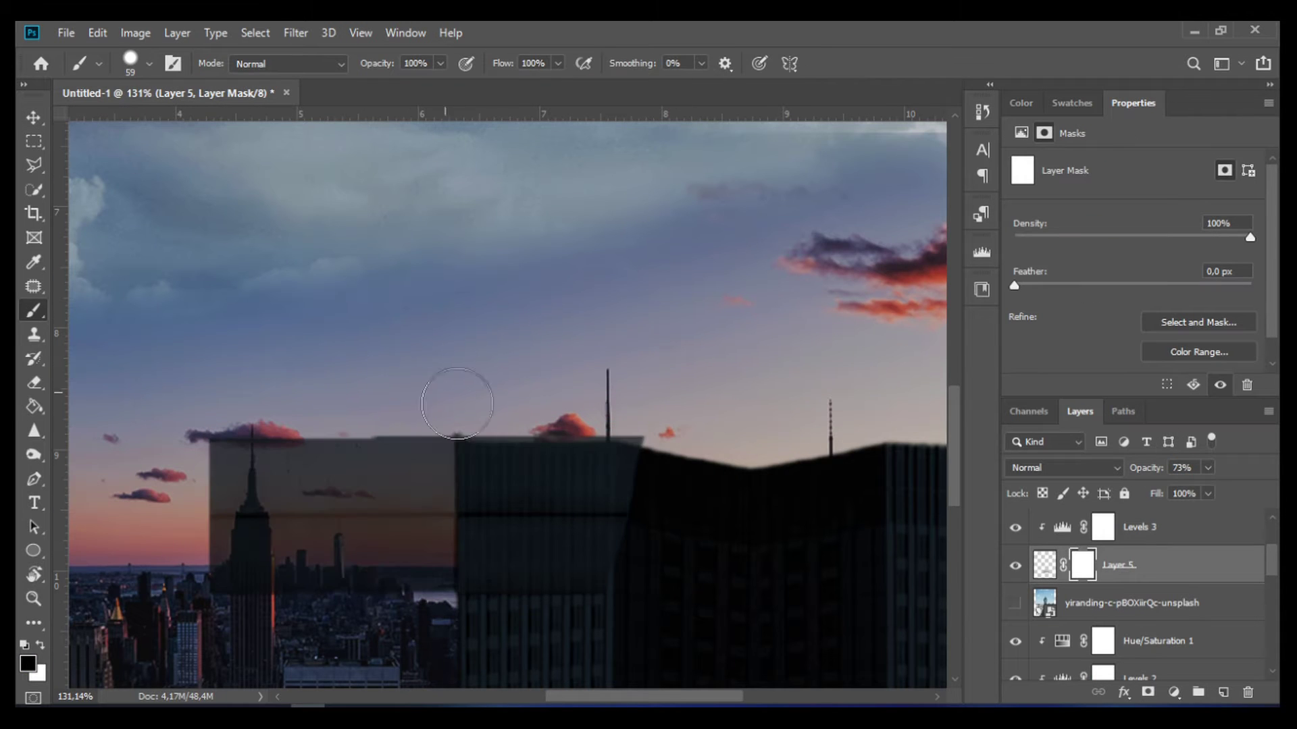
Set up a soft black masking brush at 75% opacity for the ledge.
scroll(626, 407, "down", 2)
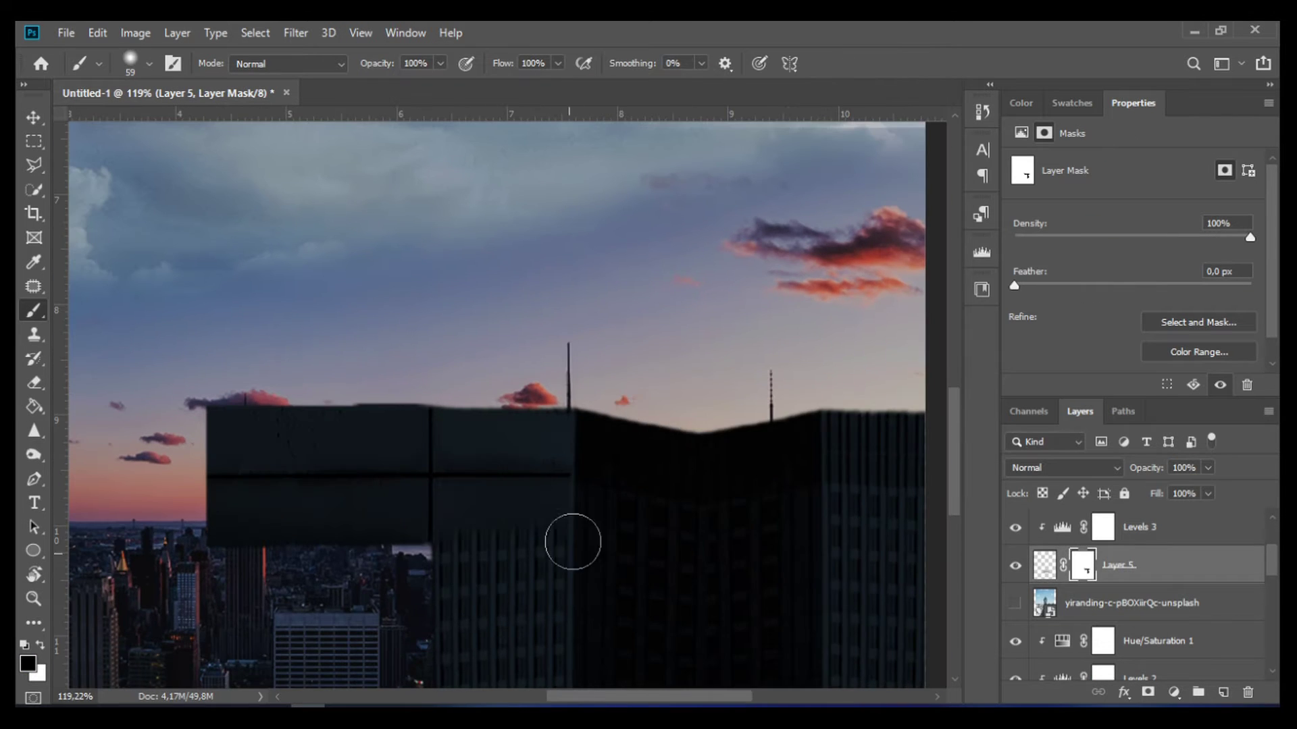
scroll(581, 473, "down", 3)
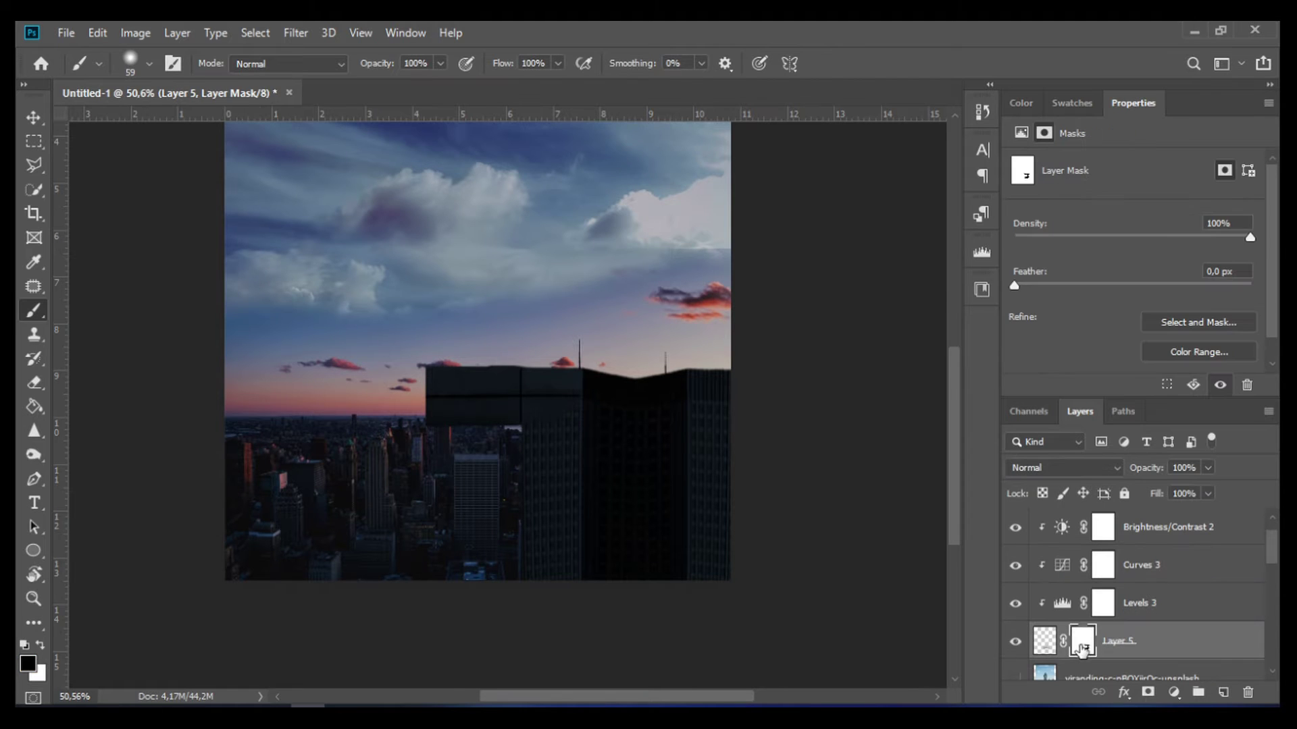
scroll(506, 429, "up", 3)
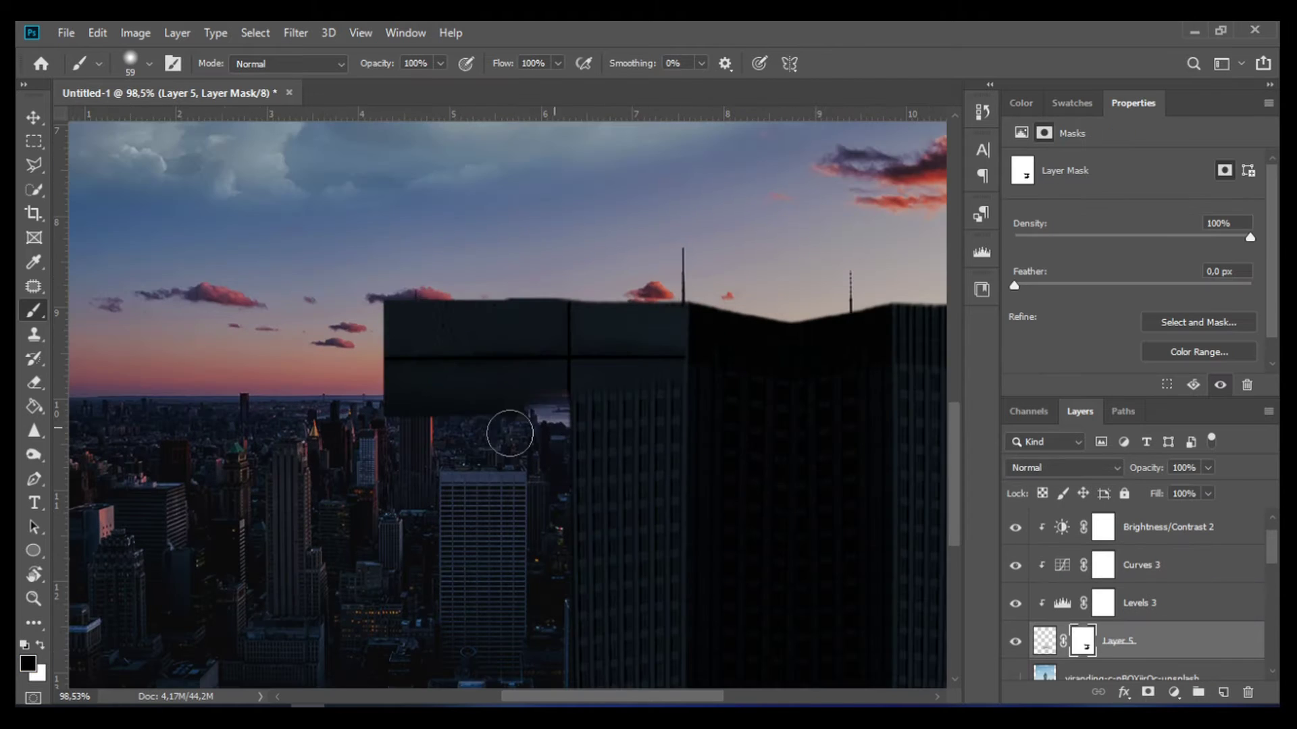
right_click(726, 400)
key("Escape")
right_click(752, 434)
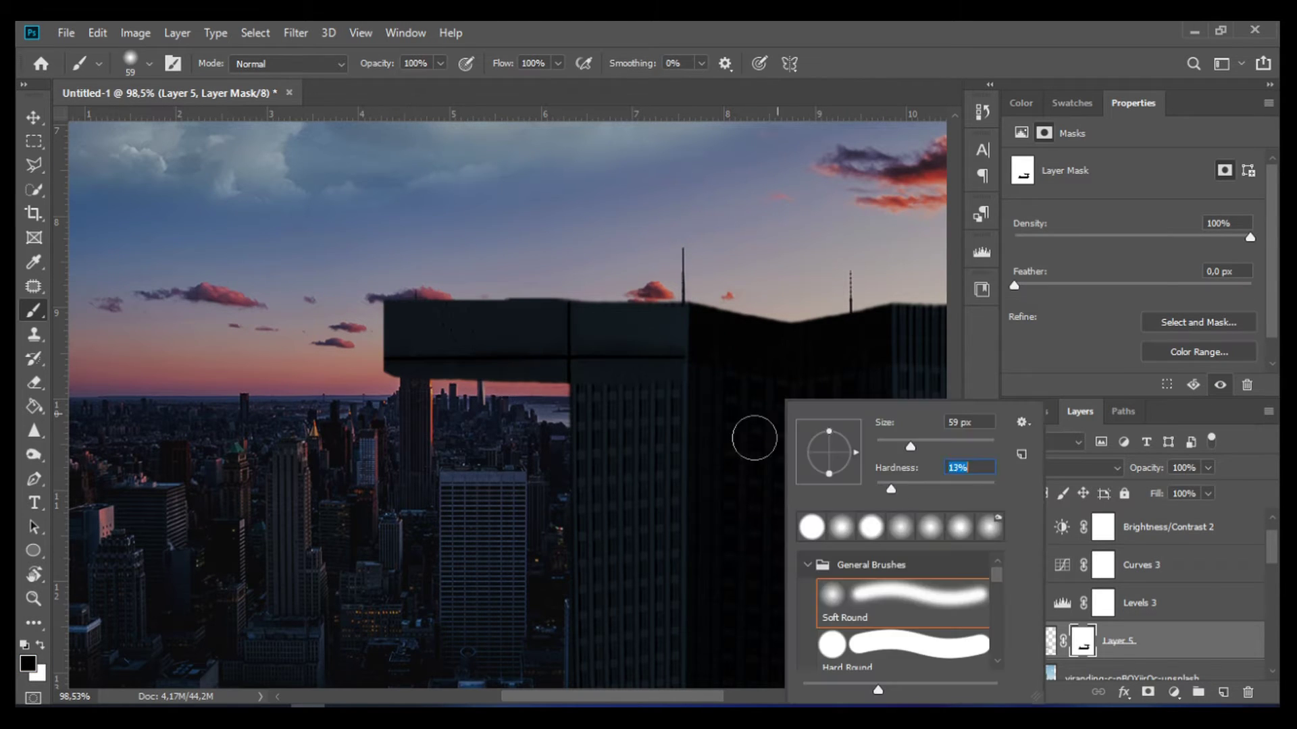
key("Escape")
key("7")
key("5")
Mask out the dark area under the ledge at 65% opacity, then restore full opacity.
scroll(540, 440, "down", 1)
scroll(596, 451, "down", 1)
scroll(595, 451, "up", 1)
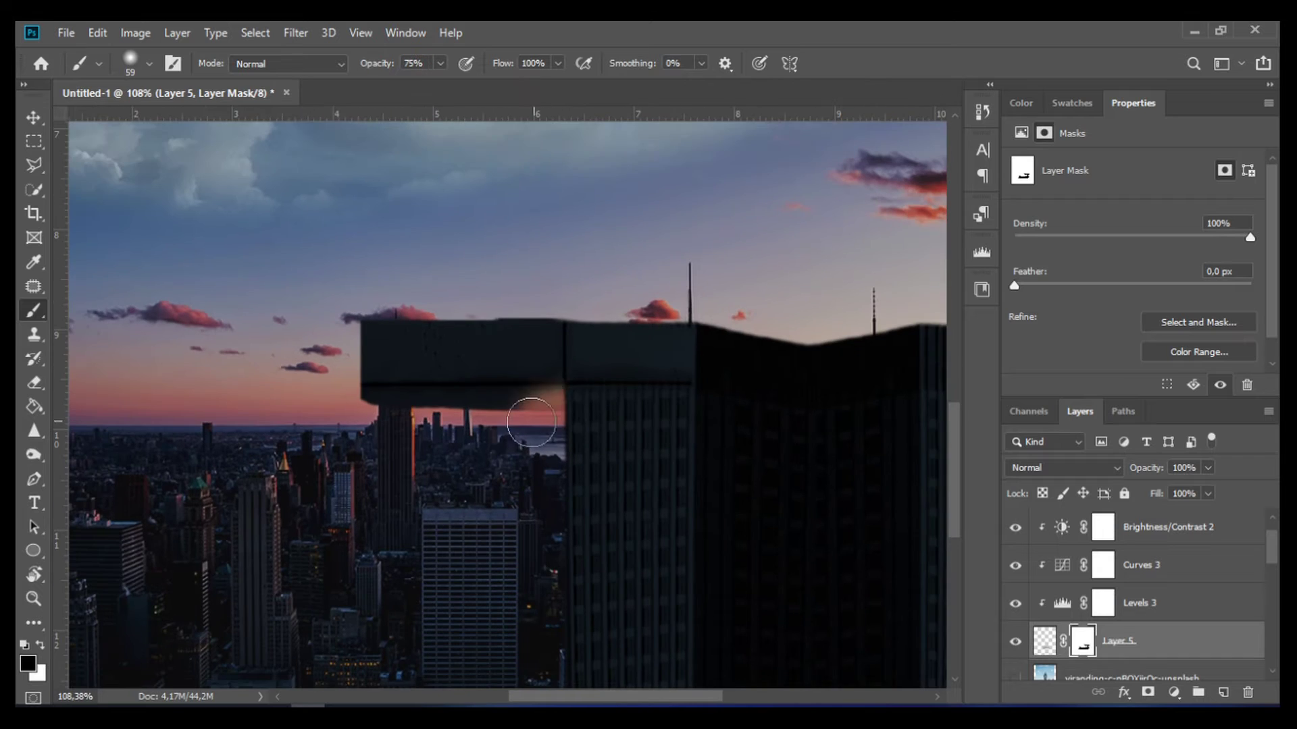
left_click(578, 414)
key("6")
key("5")
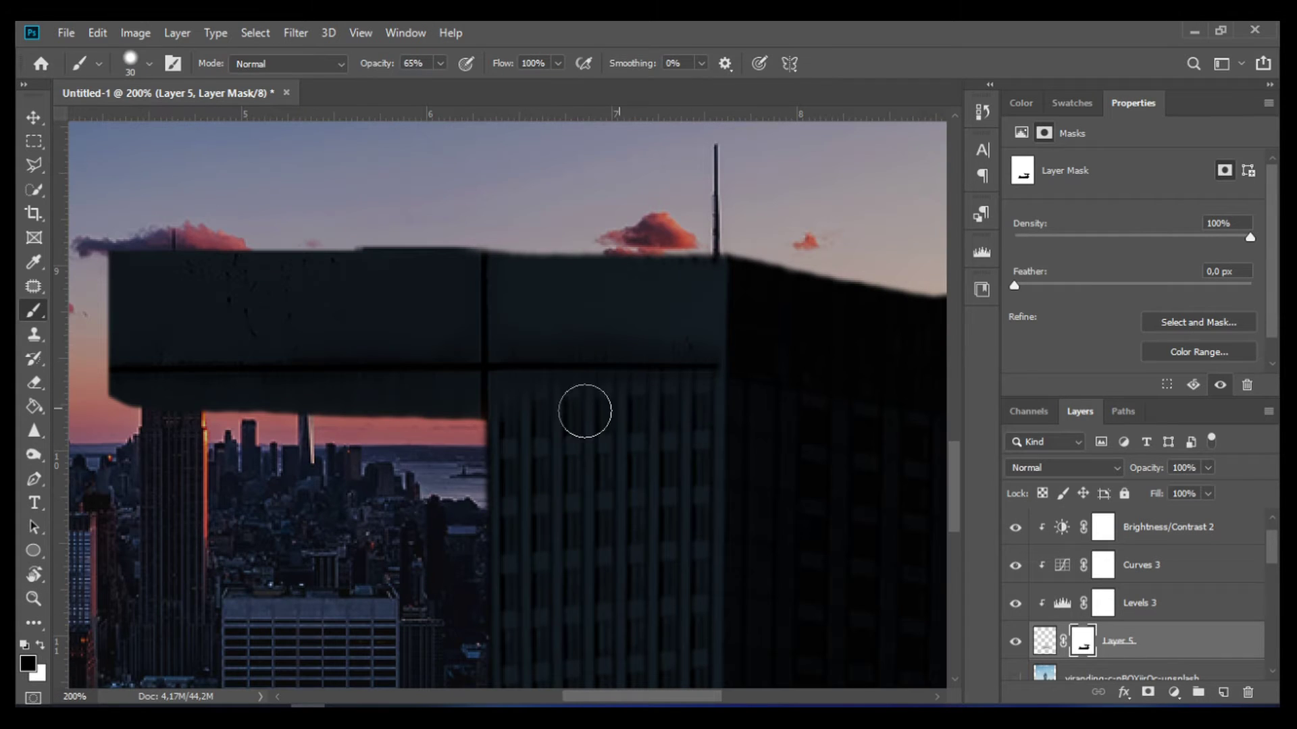
left_click_drag(447, 406, 135, 402)
key("0")
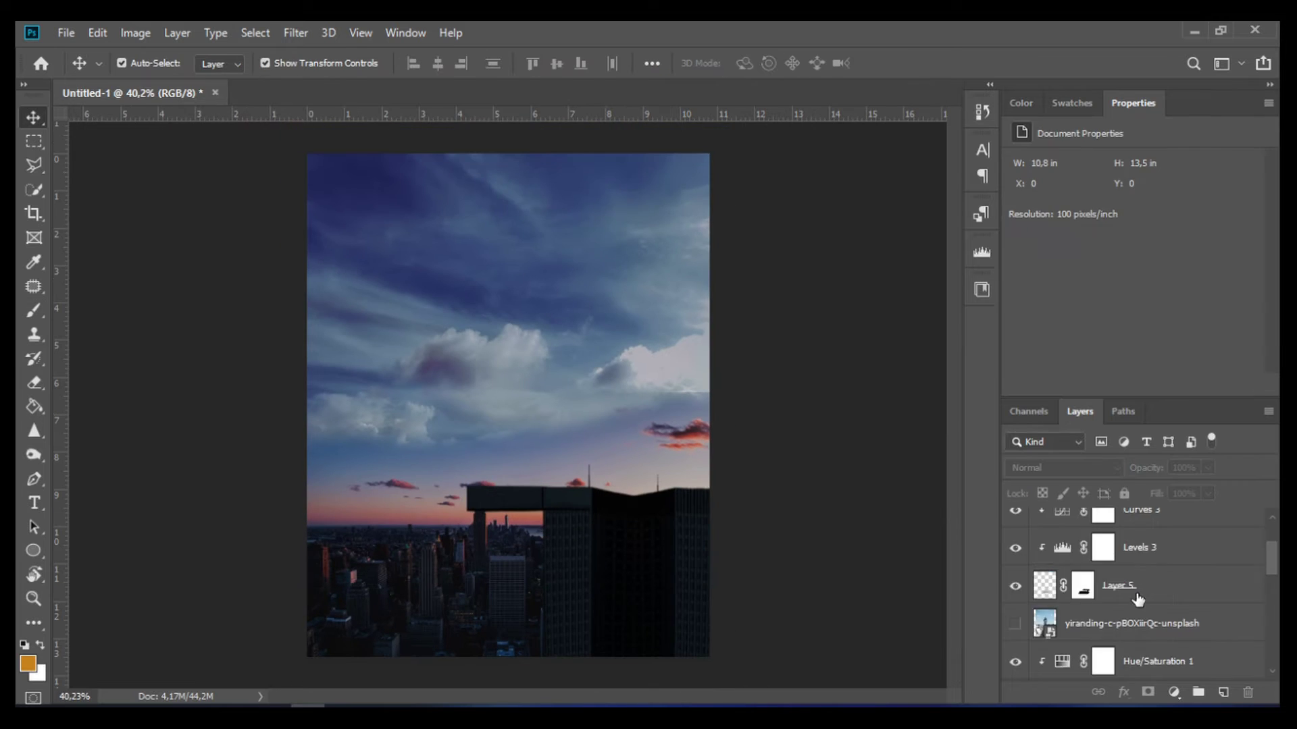
Warp the building so its roofline rises to meet the ledge.
left_click(790, 541)
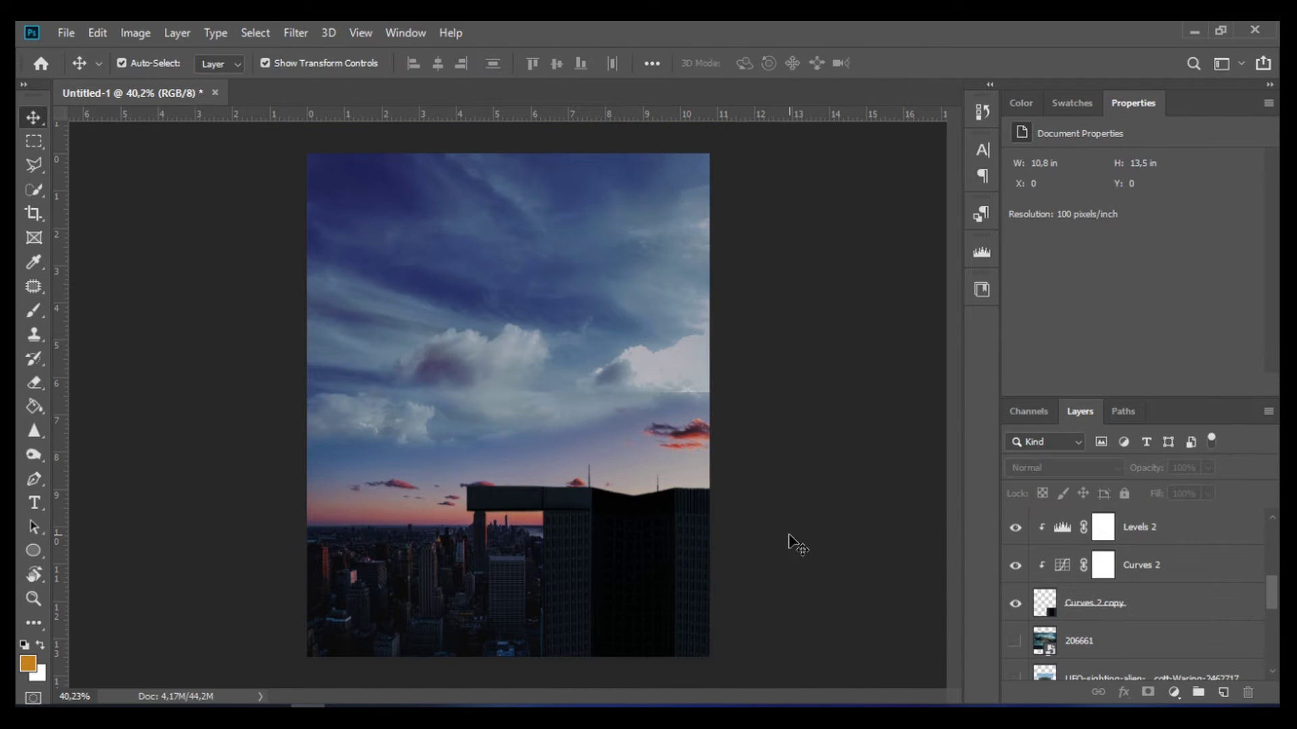
left_click(660, 571)
key("ctrl+t")
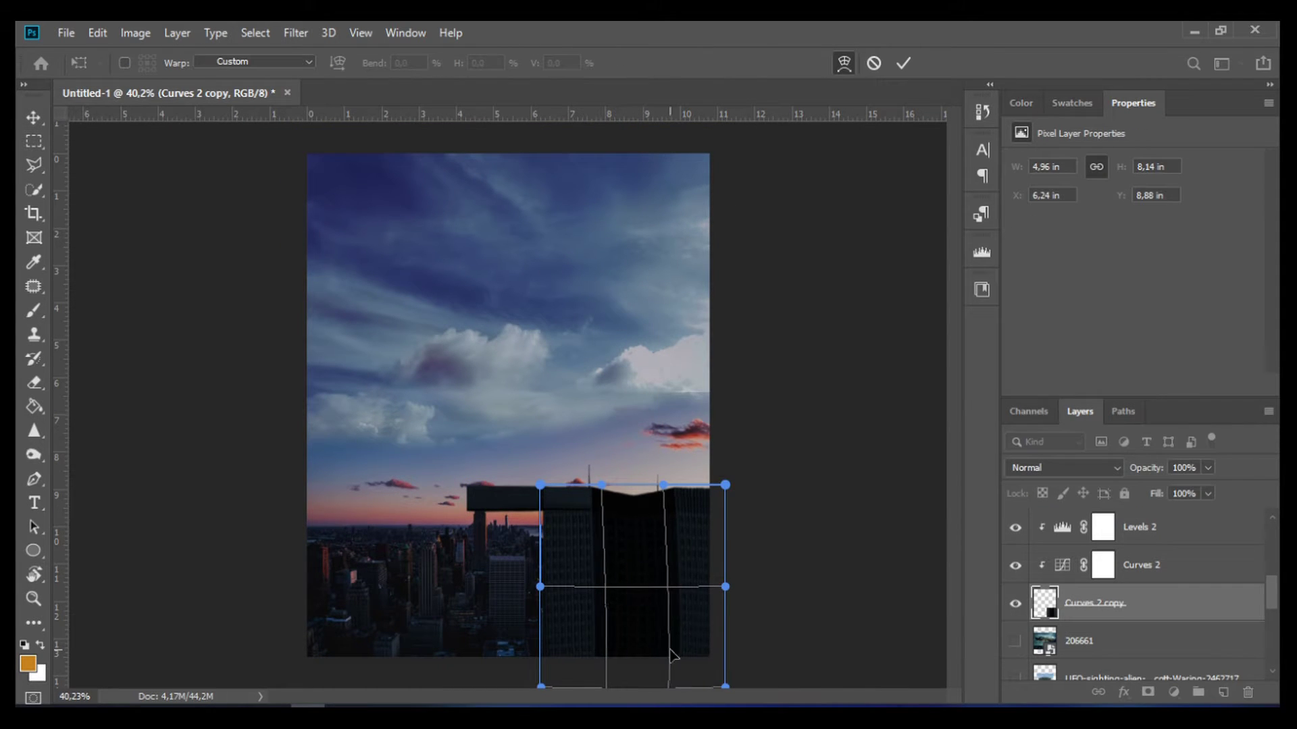
scroll(777, 581, "down", 2)
scroll(735, 553, "down", 2)
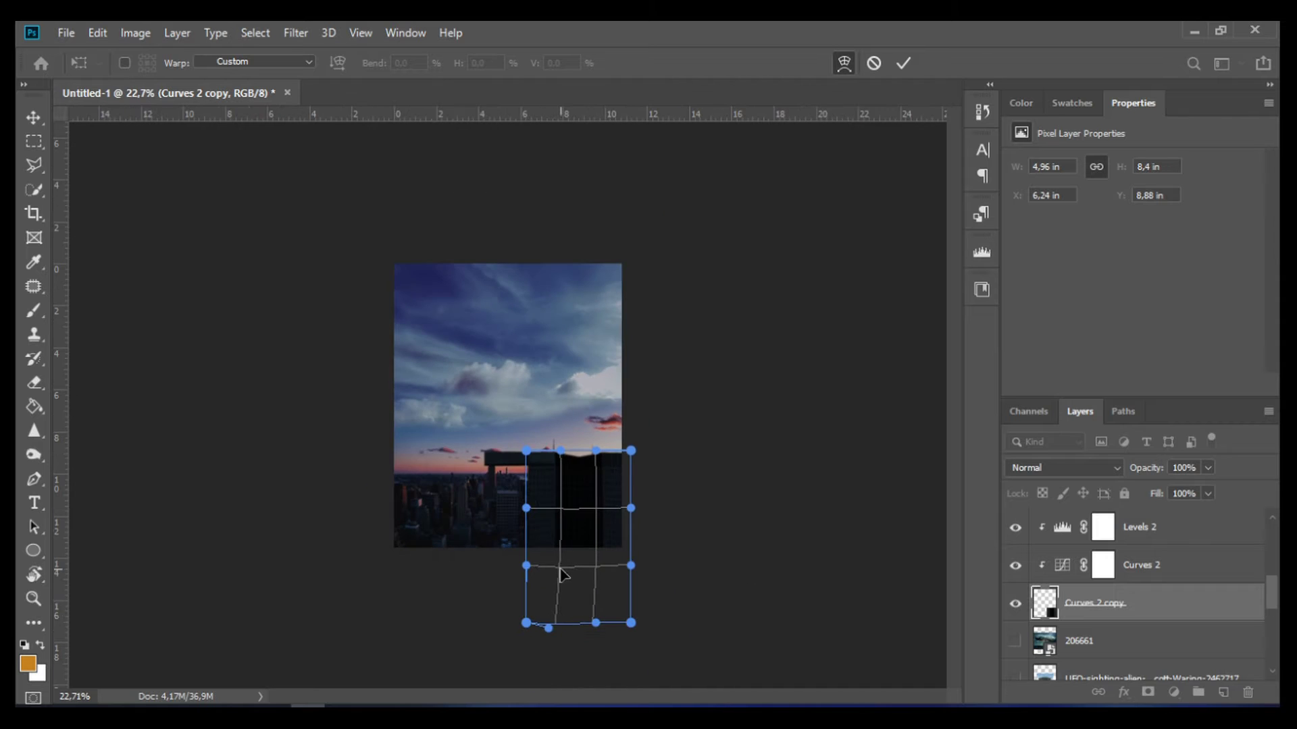
scroll(711, 602, "up", 2)
left_click(876, 63)
key("ctrl+t")
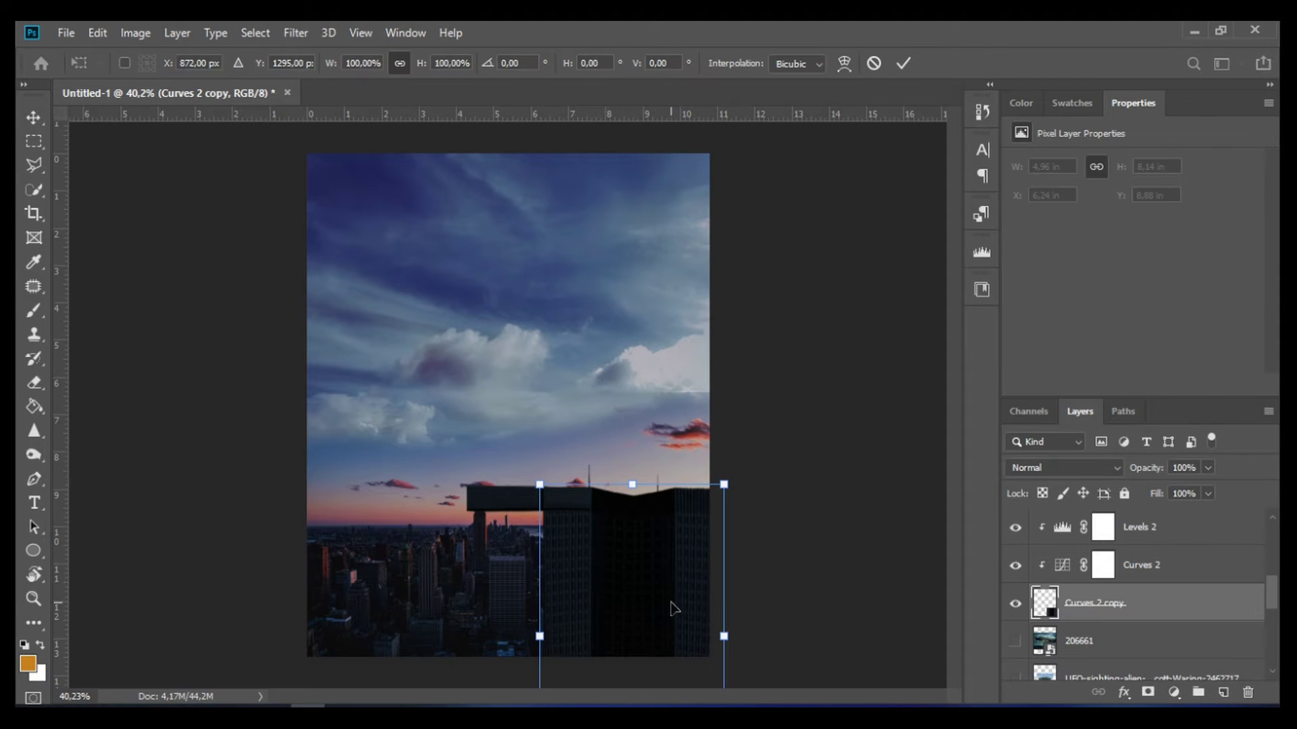
left_click(845, 63)
left_click_drag(632, 487, 633, 499)
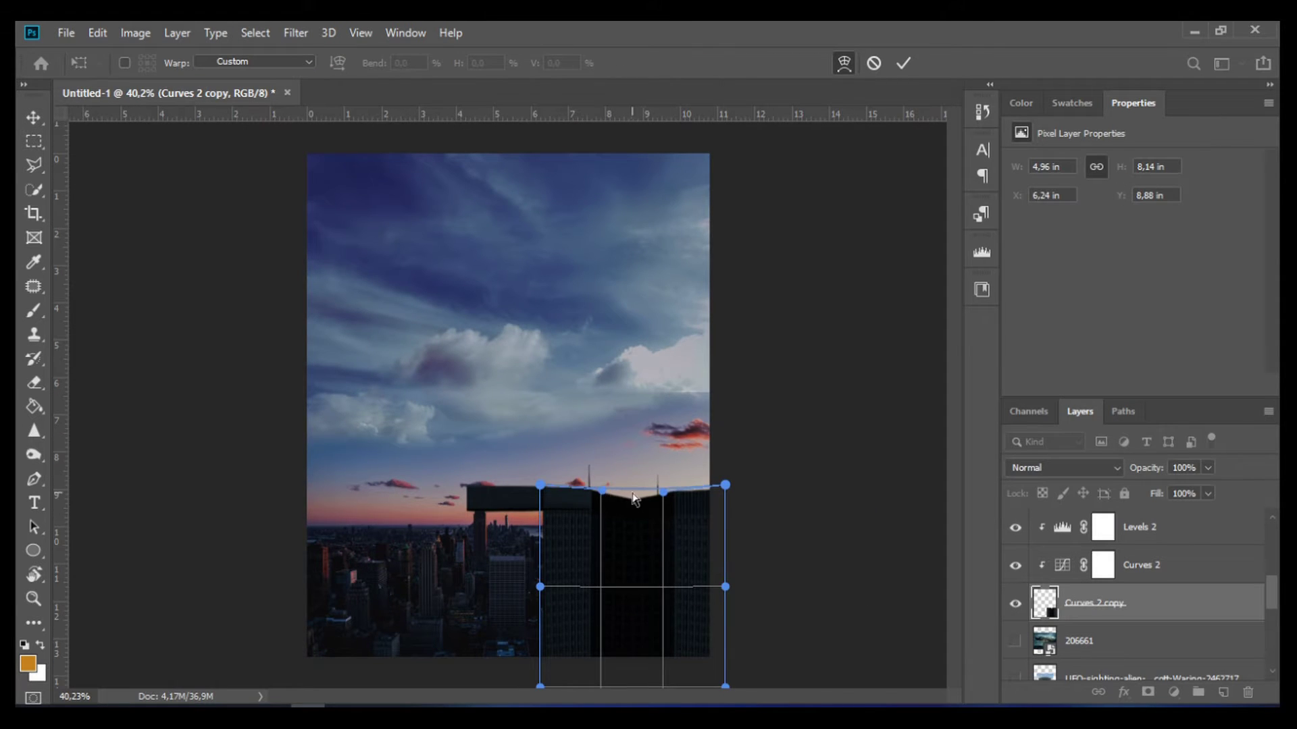
left_click(839, 439)
Move the building layer lower in the stack and shift the building down and right.
scroll(637, 588, "down", 2)
scroll(637, 587, "up", 2)
scroll(591, 471, "up", 1)
scroll(597, 468, "down", 2)
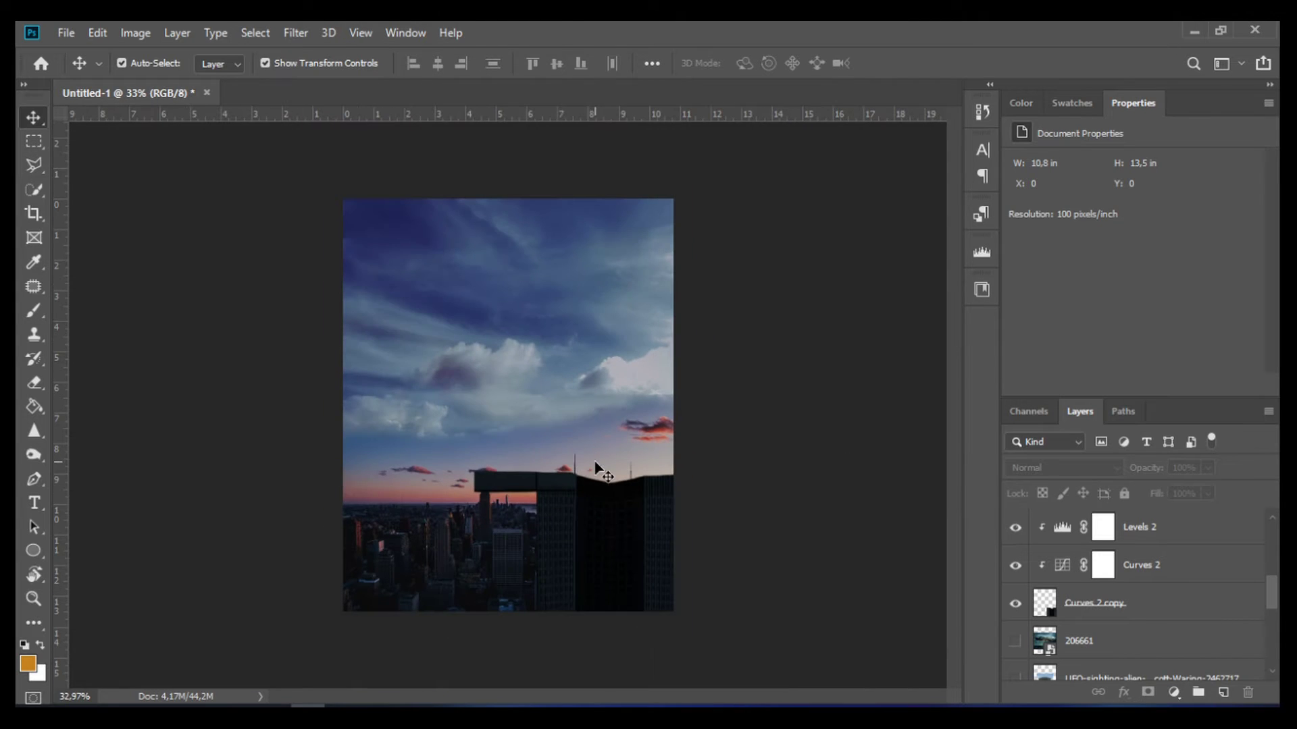
left_click(1094, 643)
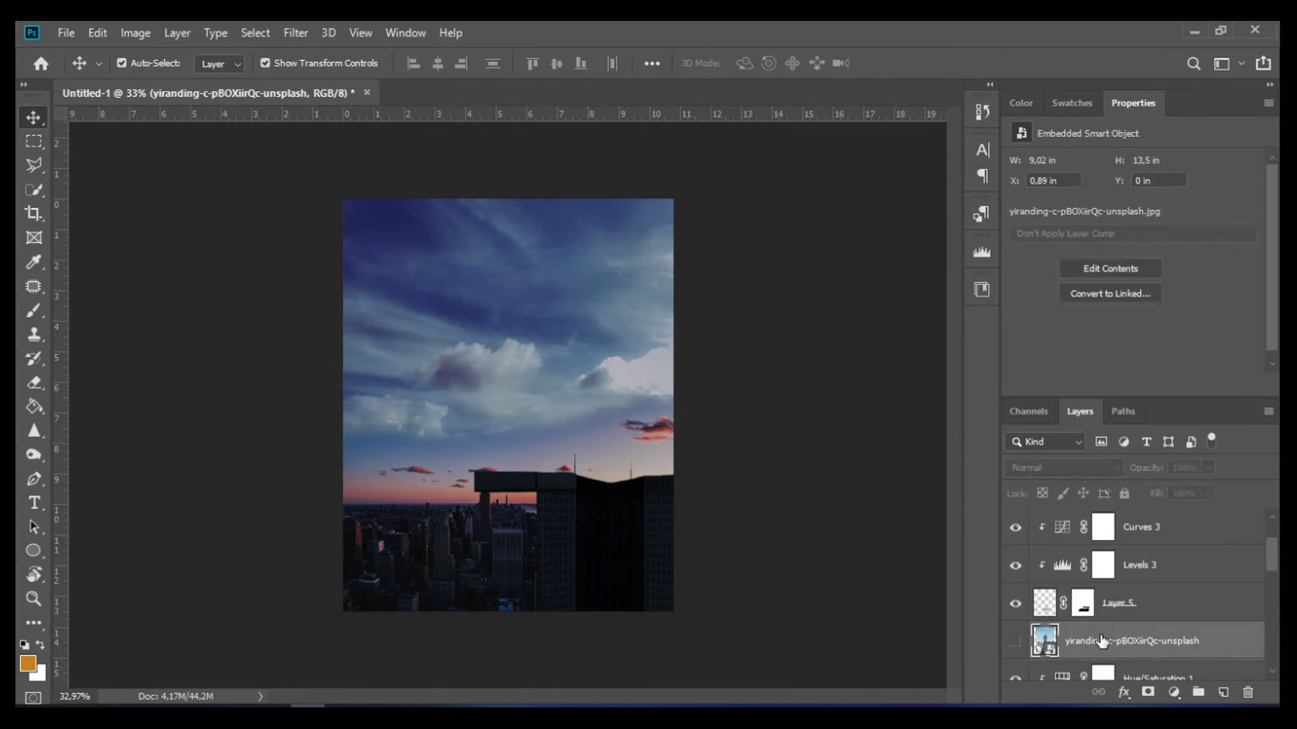
left_click(1149, 576)
left_click_drag(1149, 565, 796, 509)
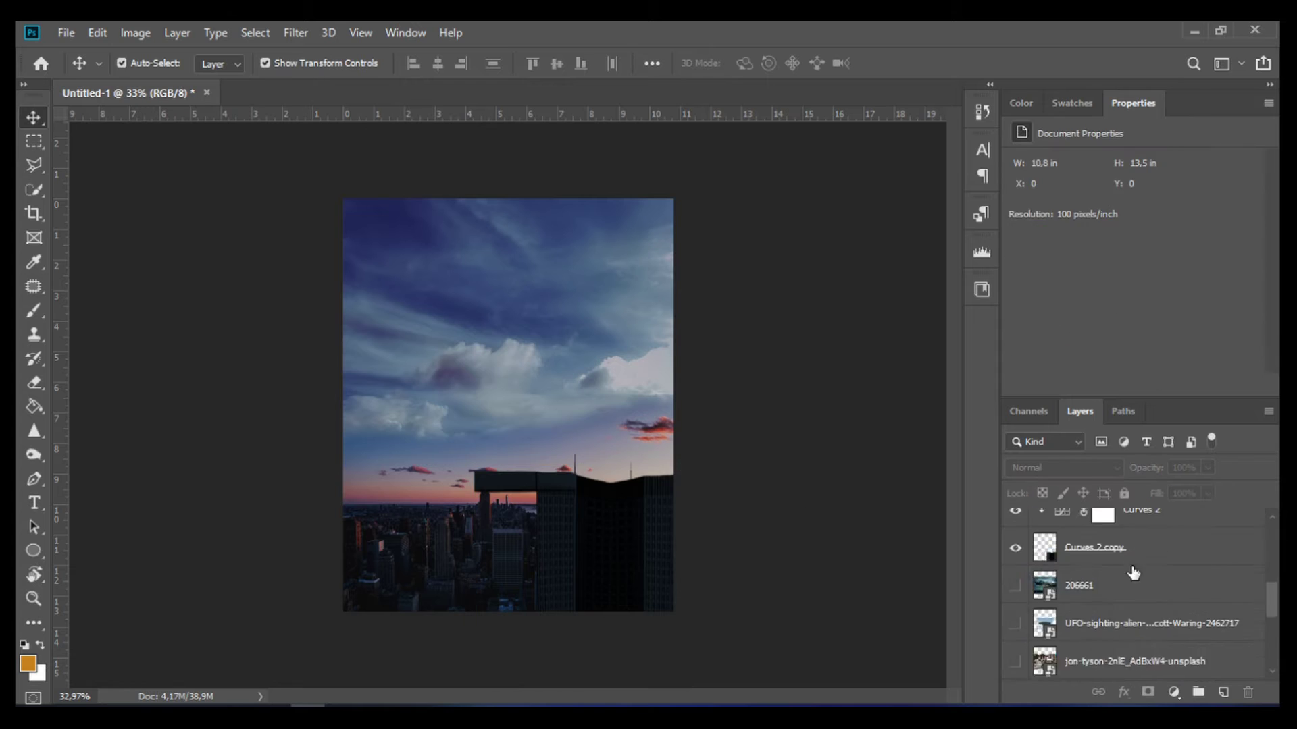
mouse_move(563, 472)
left_mouse_down()
mouse_move(664, 603)
mouse_move(649, 650)
left_mouse_up()
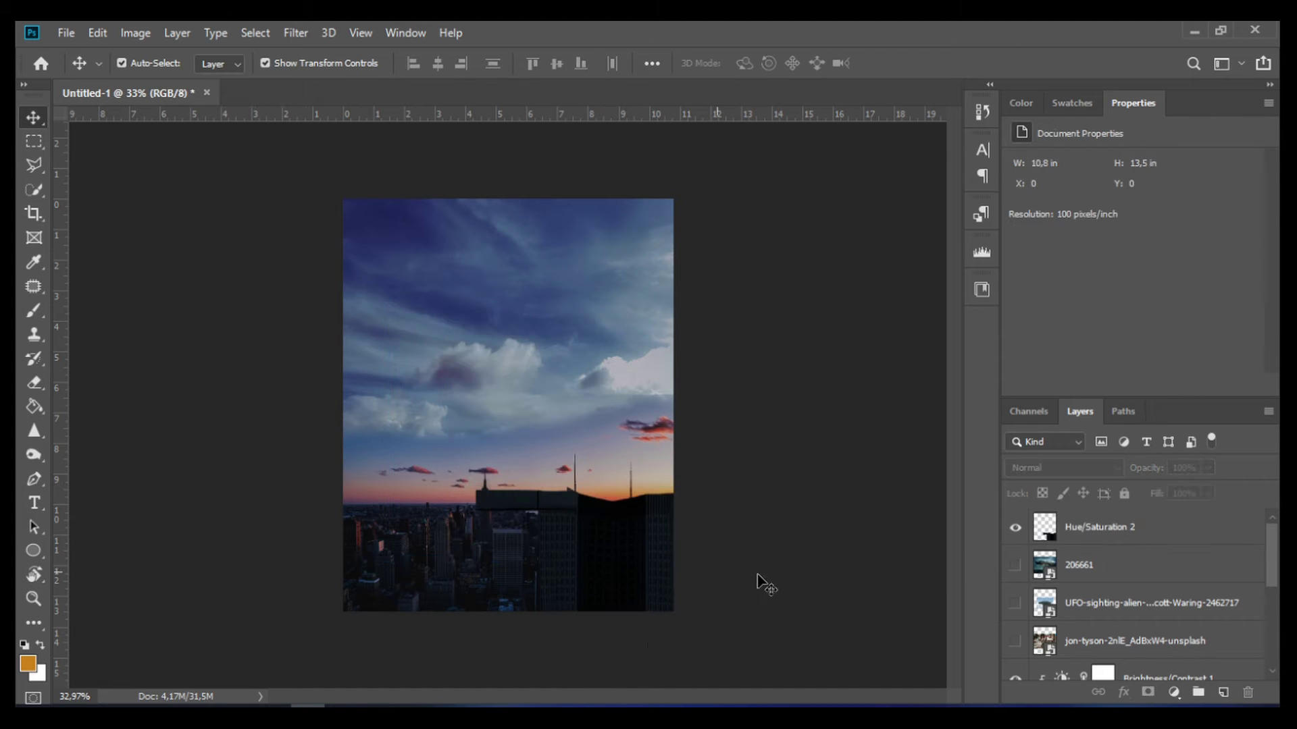
key("ctrl+t")
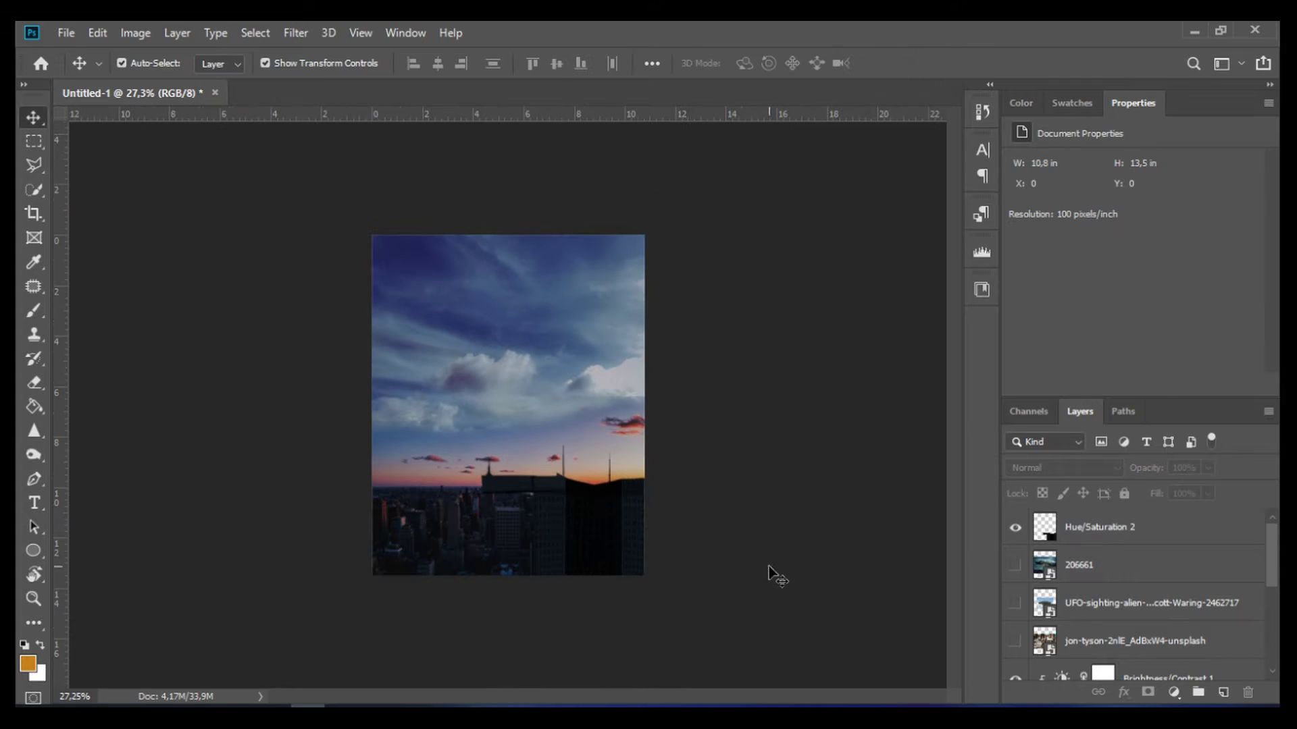
Group the building layer and name the group 'build'.
key("ctrl+g")
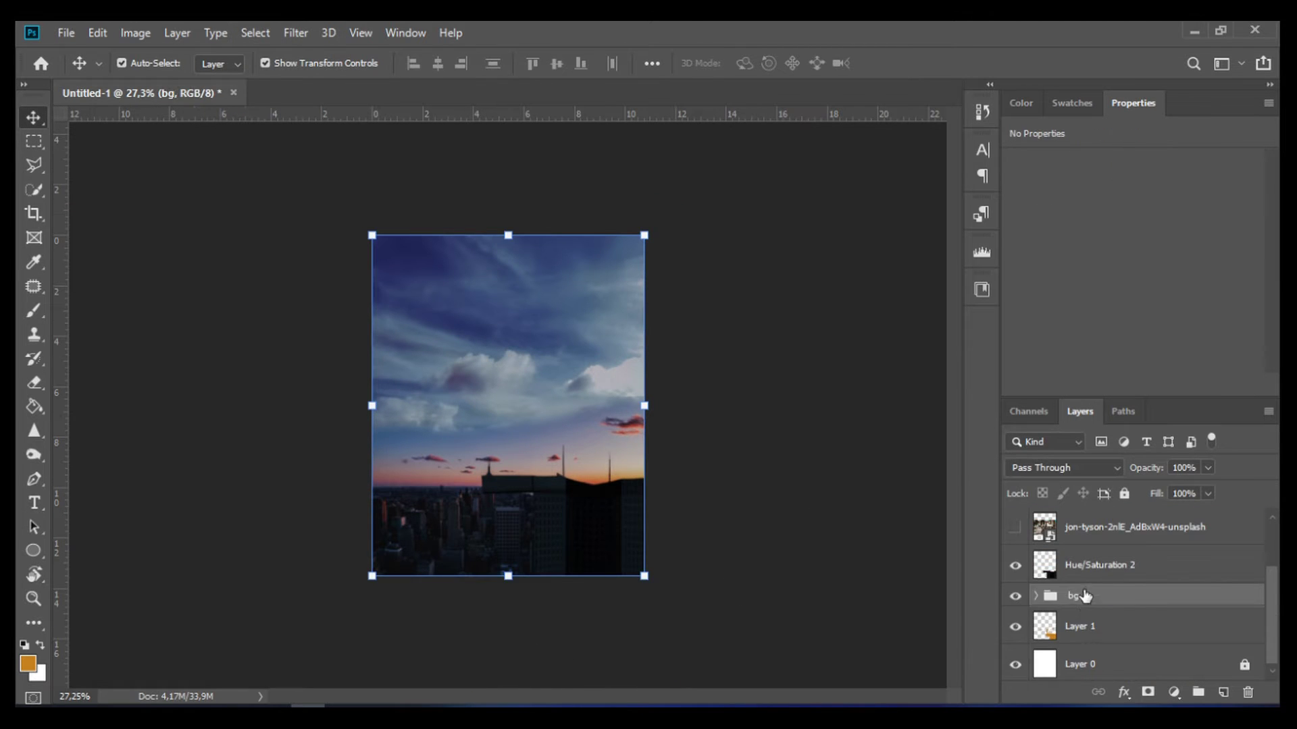
double_click(1079, 557)
type("build")
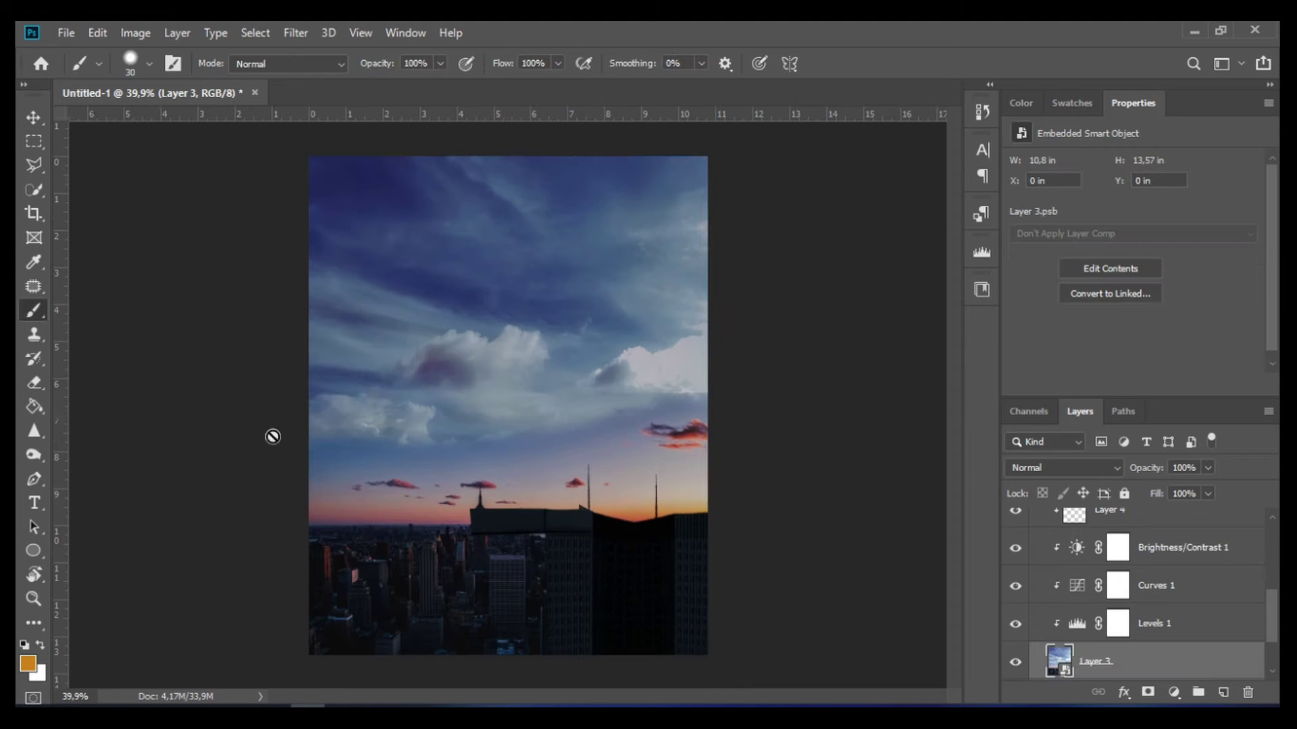
Paint a soft haze over the city on Layer 4 at 12% flow, set to Lighten.
left_click(1108, 512)
type("12")
right_click(801, 479)
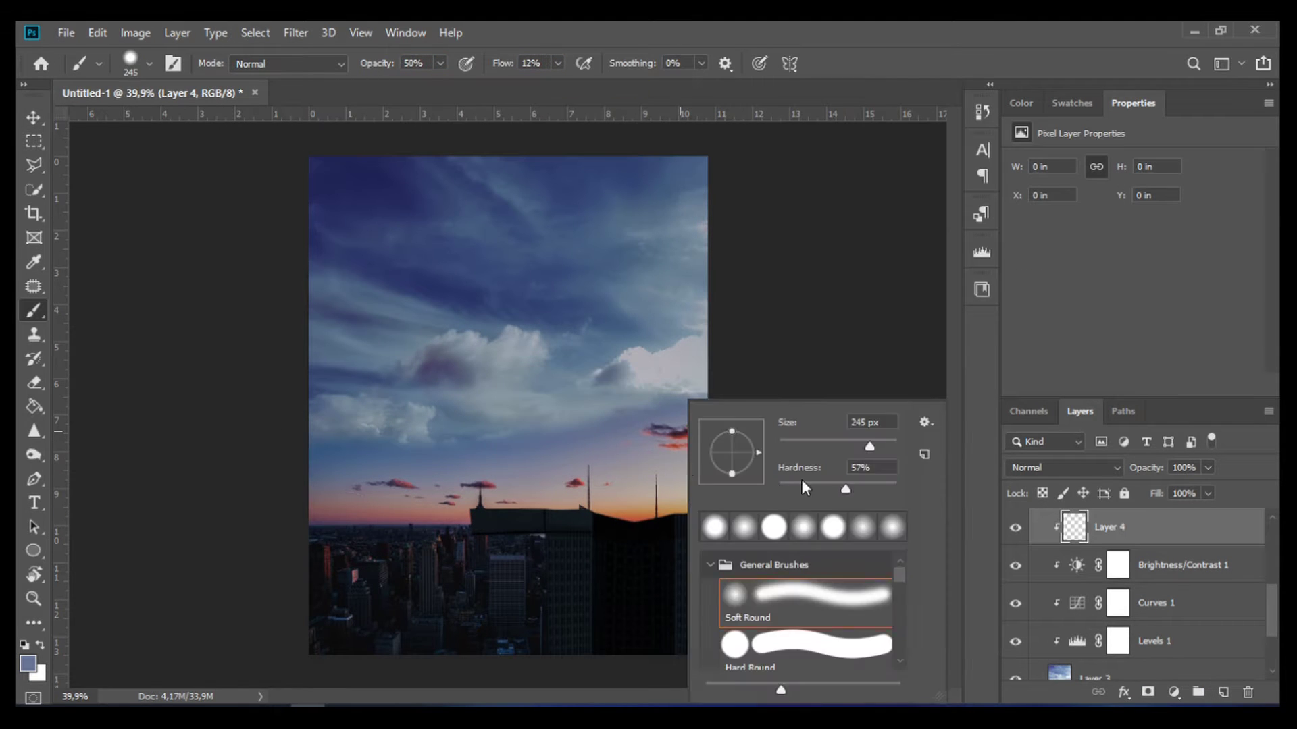
left_click_drag(777, 478, 463, 565)
left_click(1063, 467)
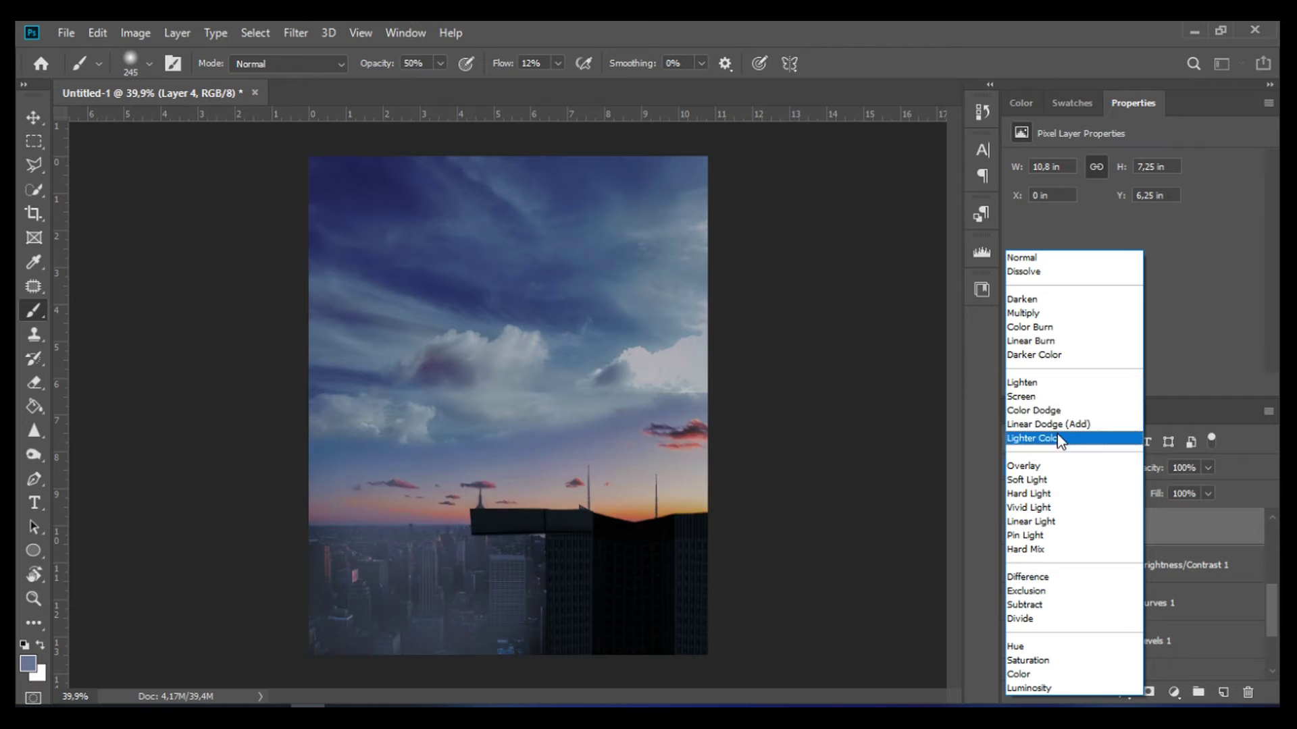
left_click(1053, 383)
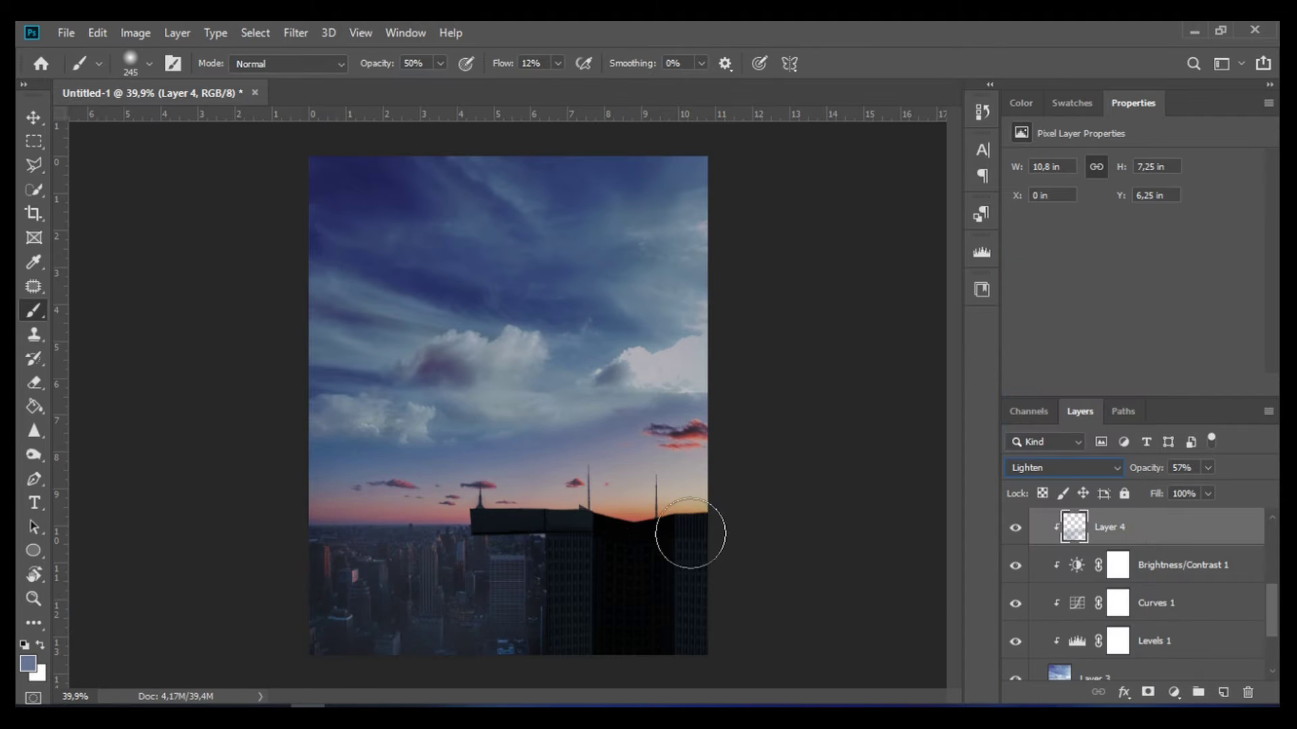
left_click_drag(676, 533, 571, 547)
key("ctrl+z")
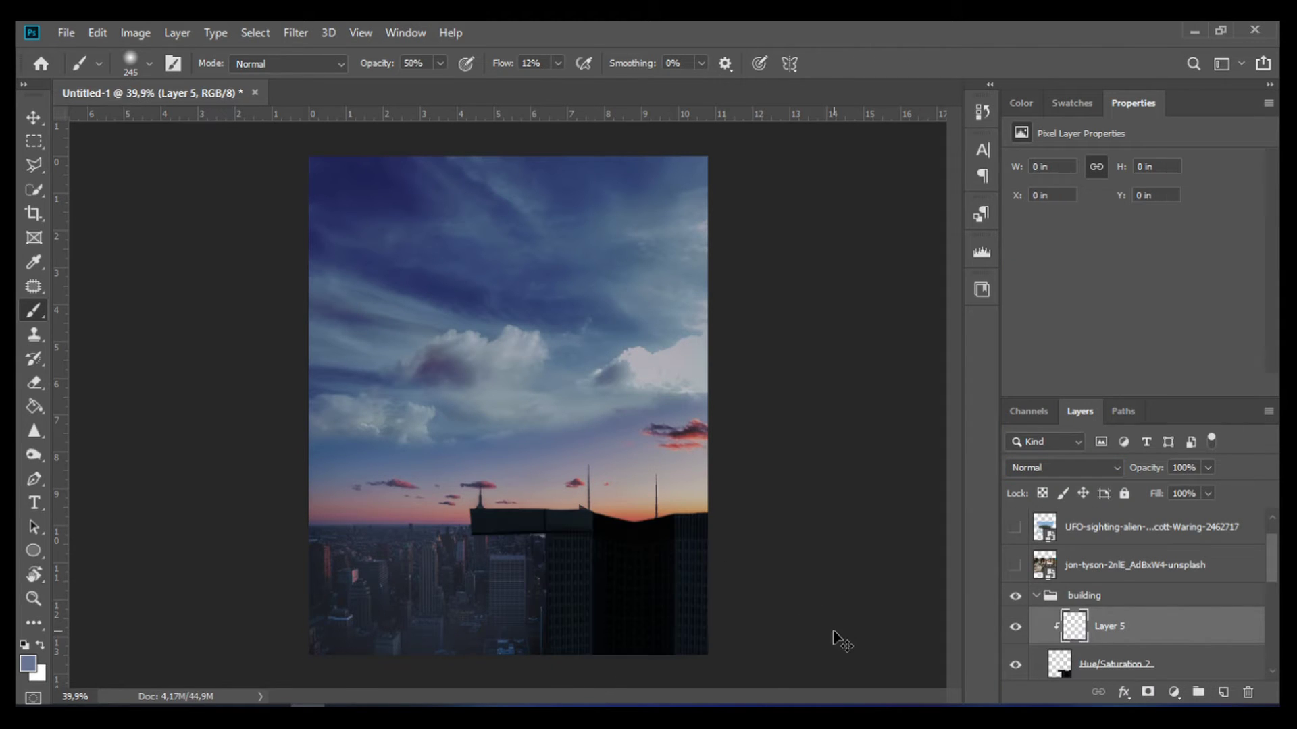
Add a Curves adjustment darkening the building.
left_click(1174, 692)
left_click(1162, 457)
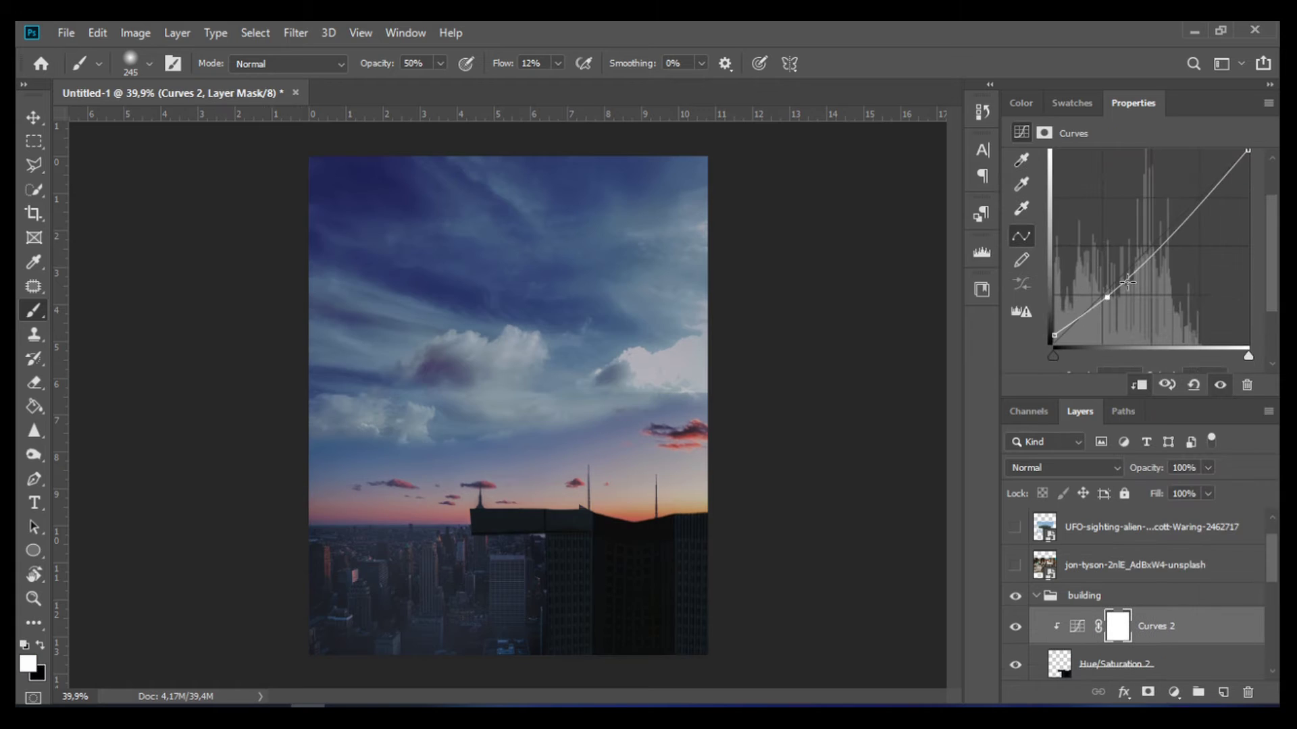
left_click_drag(1051, 331, 1004, 339)
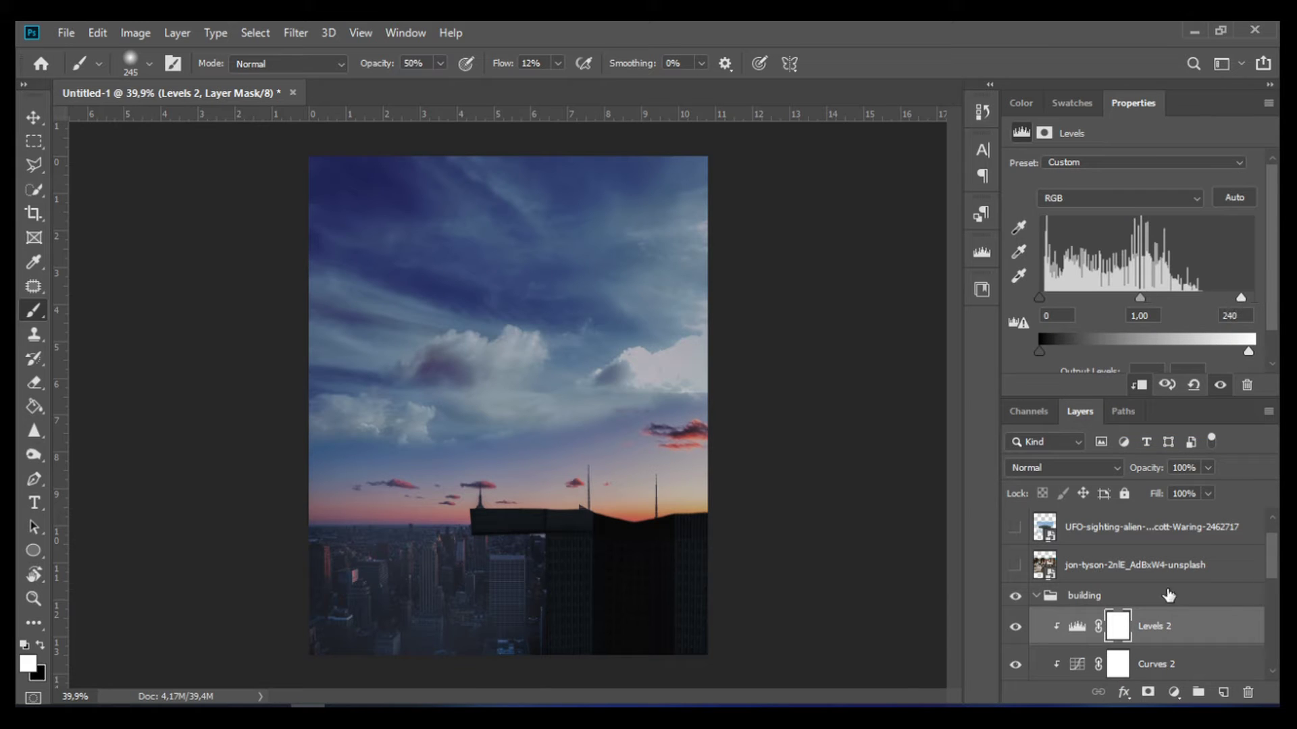
Paint bluish light over the building on a new Lighten layer.
left_click(1224, 693)
left_click_drag(642, 540, 506, 671)
left_click(1064, 467)
left_click(1033, 377)
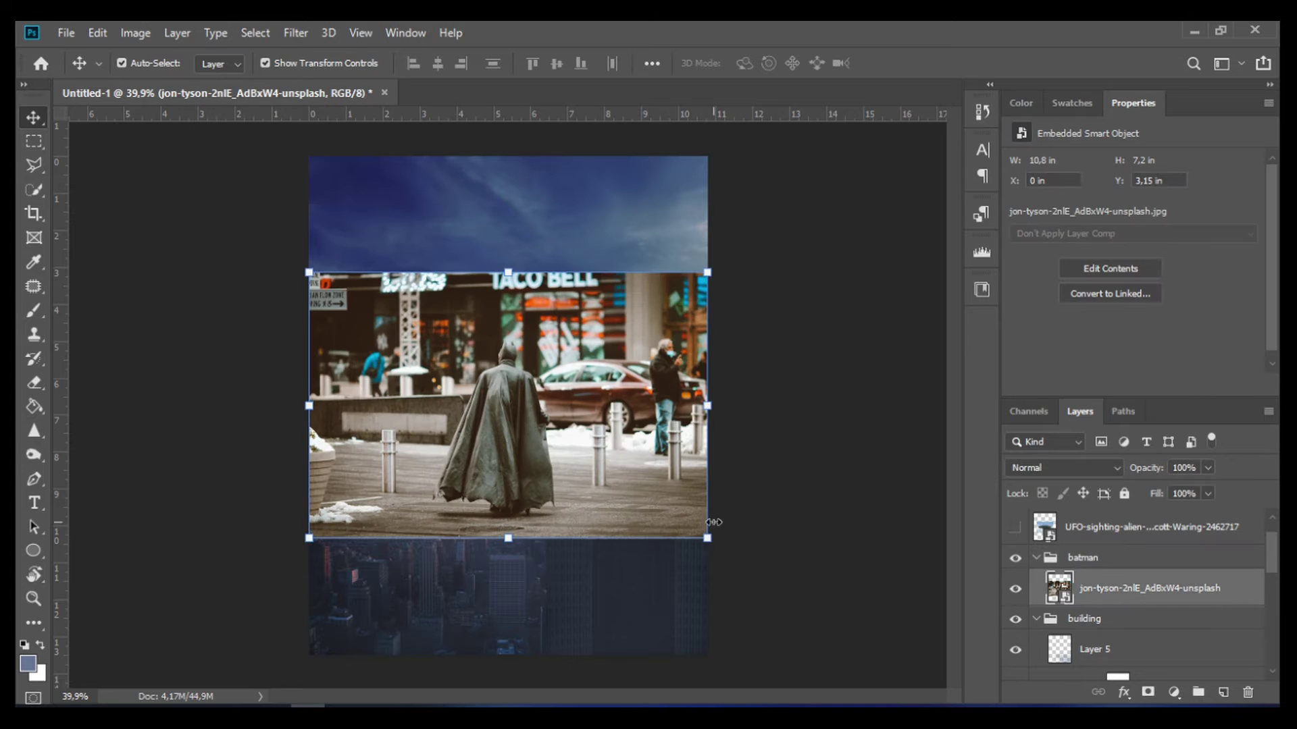
Quick-select the caped figure and refine its cape and ear edges in Select and Mask.
key("w")
key("alt+ctrl+r")
scroll(249, 450, "up", 3)
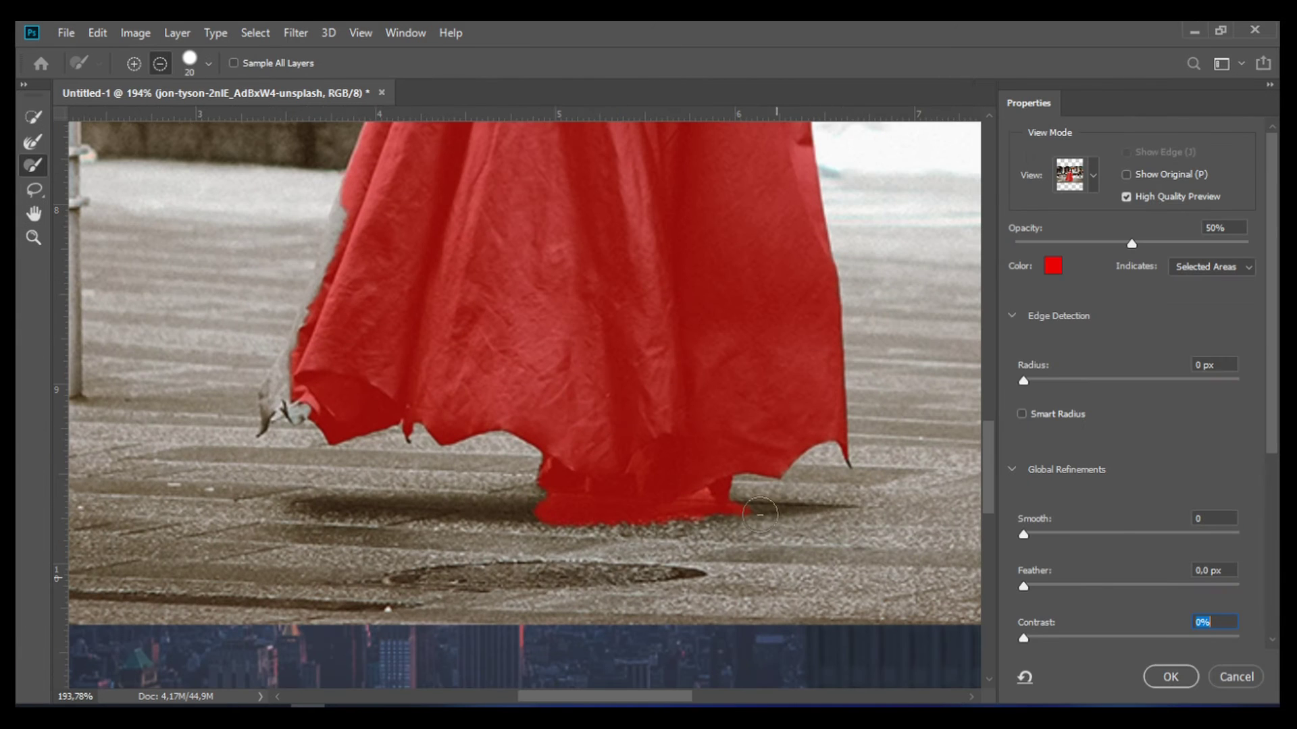
key("z")
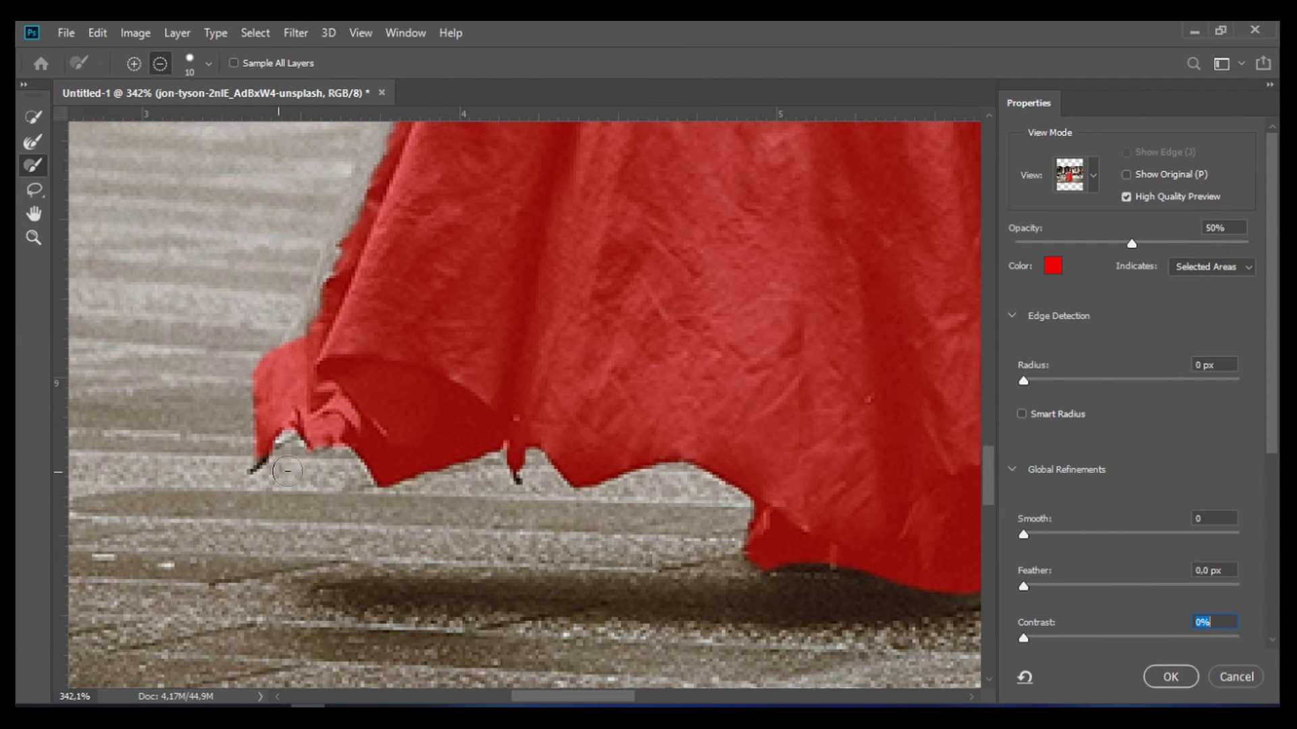
scroll(993, 492, "down", 2)
key("r")
scroll(376, 450, "up", 4)
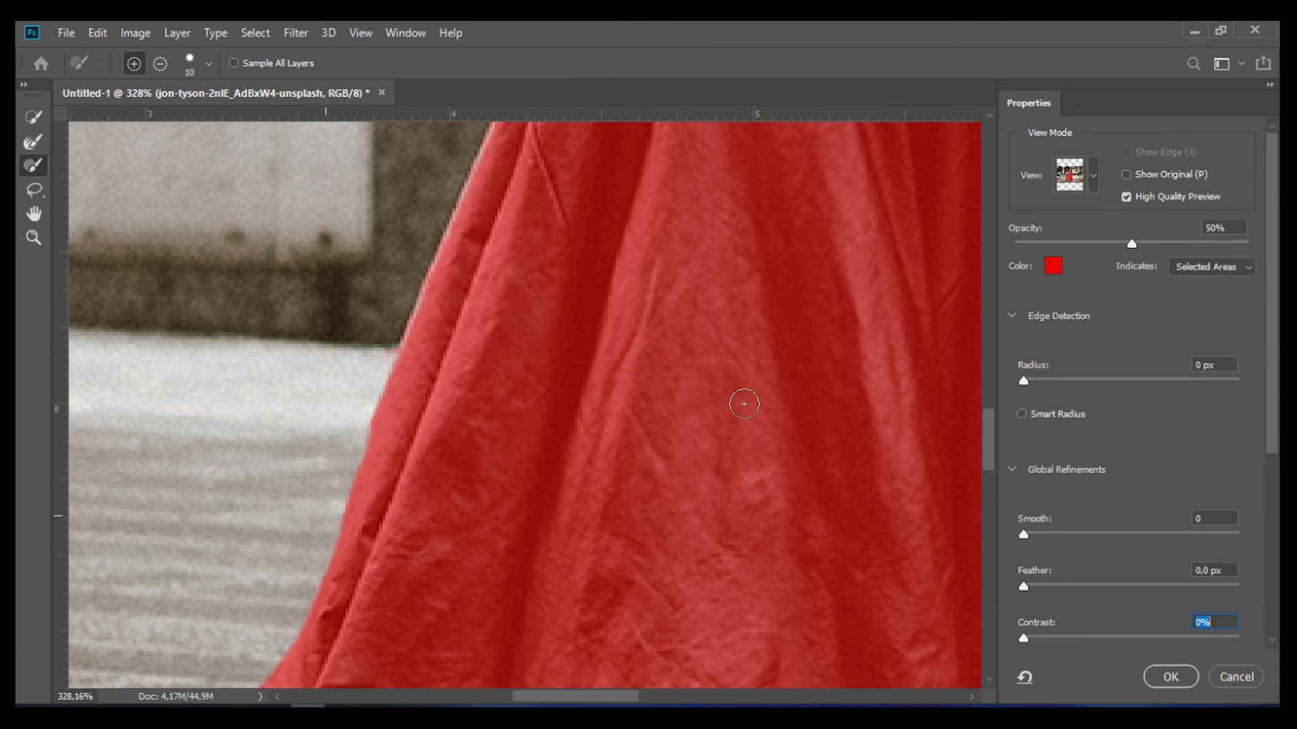
scroll(744, 404, "up", 5)
key("z")
scroll(722, 376, "down", 1)
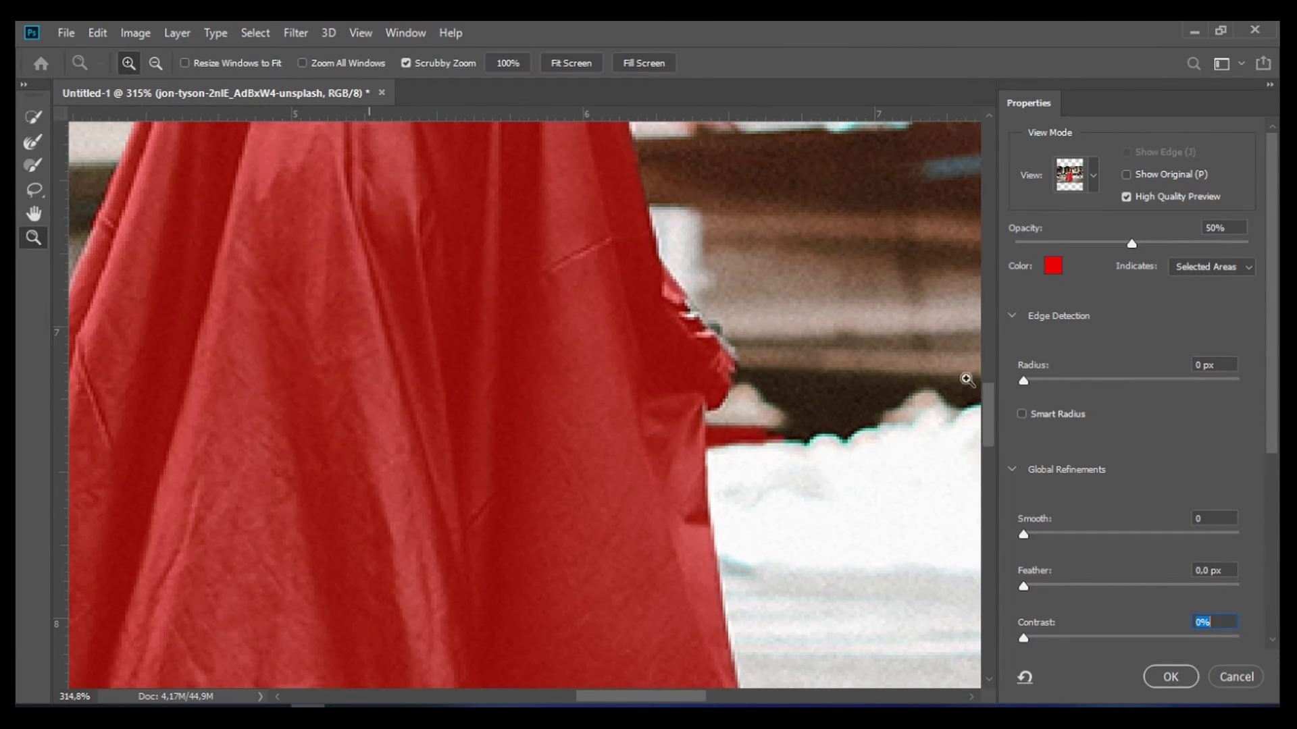
key("r")
scroll(999, 417, "up", 5)
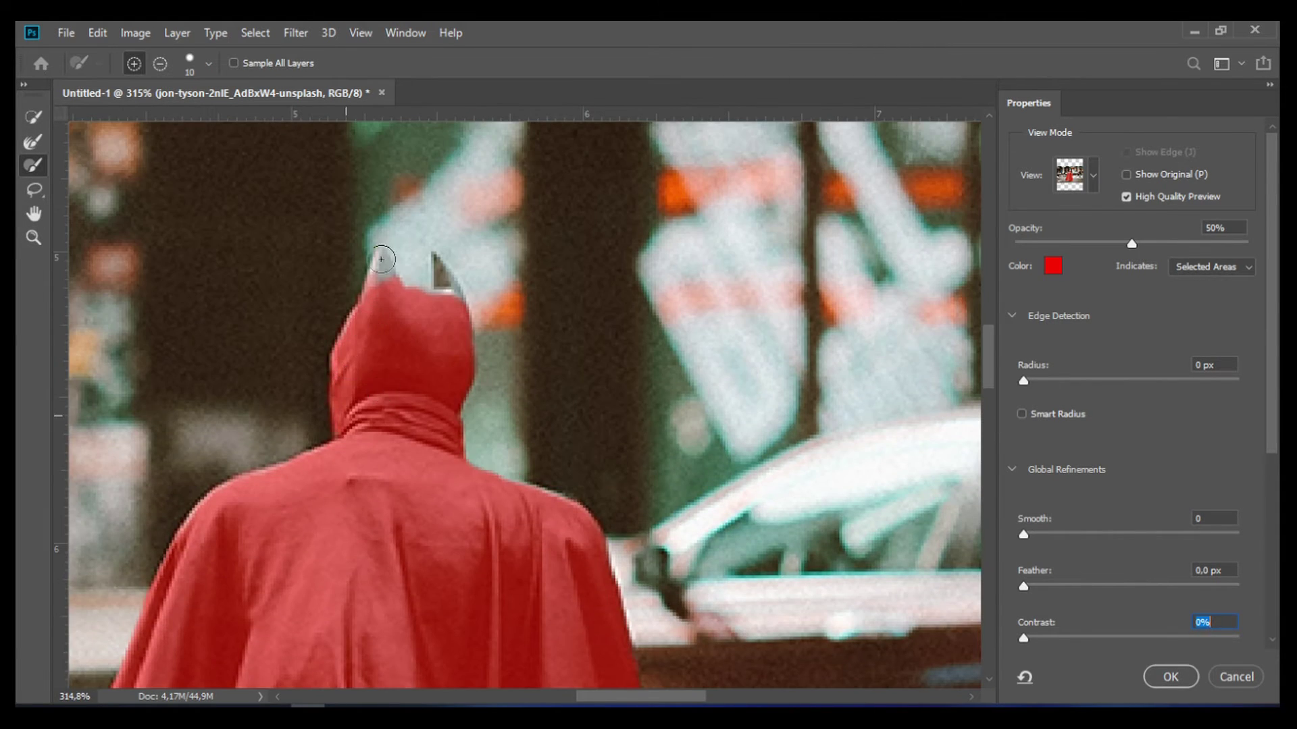
scroll(405, 260, "up", 1)
scroll(440, 243, "up", 1)
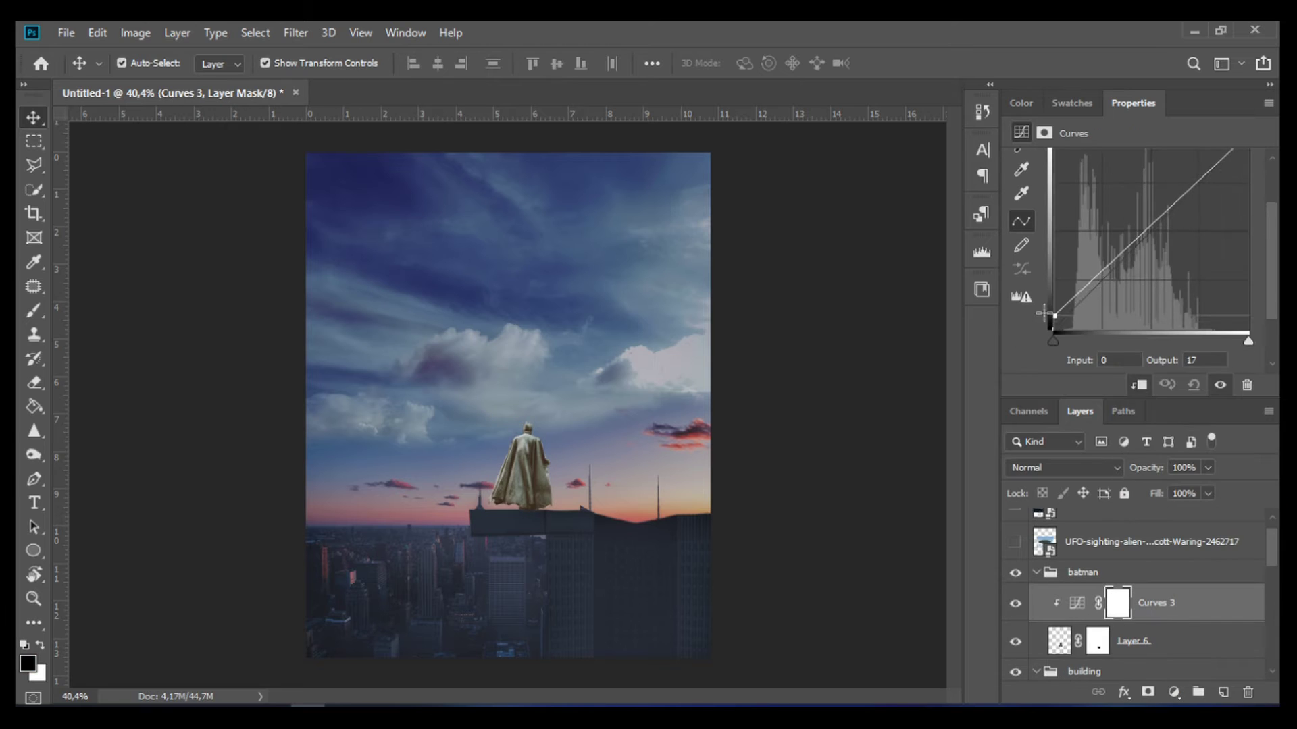
Darken the figure with a curve and add Levels with output white 173.
left_click_drag(1152, 223, 1152, 235)
left_click(1174, 692)
left_click(1148, 441)
left_click_drag(1254, 336, 1183, 335)
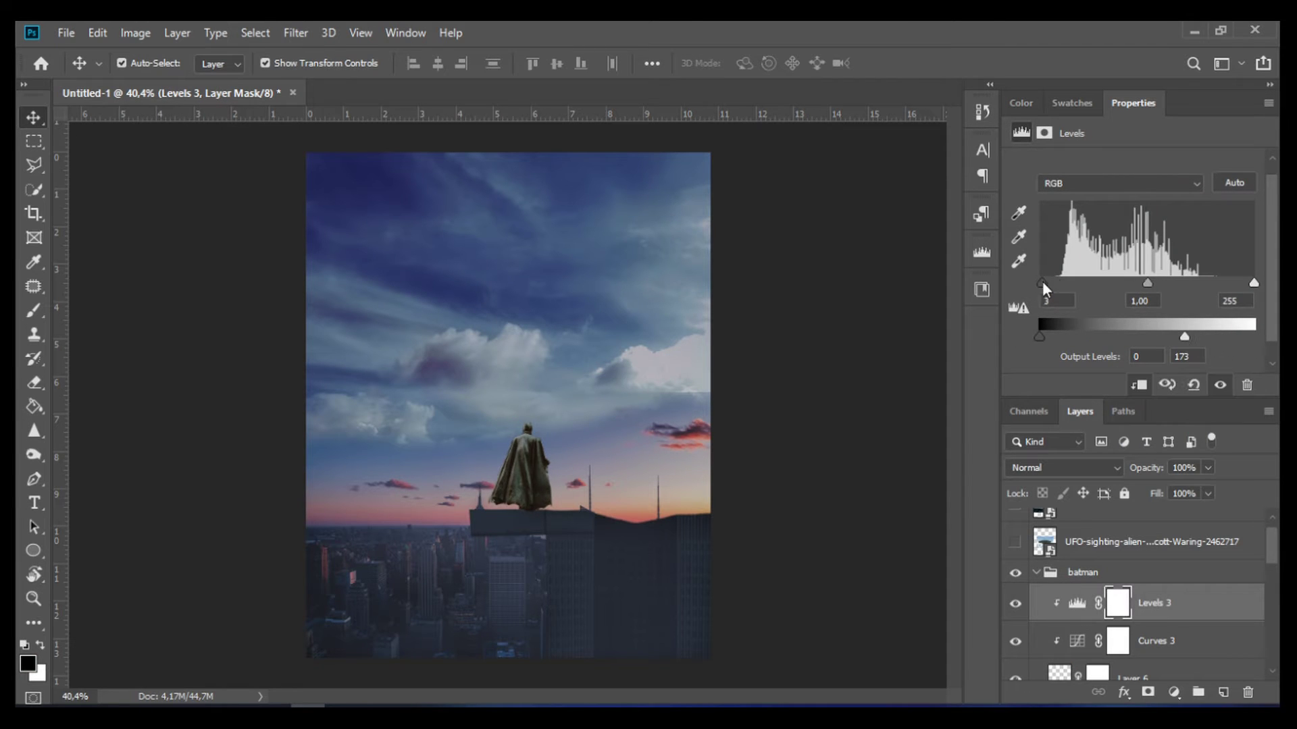
Add Color Balance tinting the figure's shadows and Brightness/Contrast dimming it with more contrast.
left_click(1174, 693)
left_click(1161, 522)
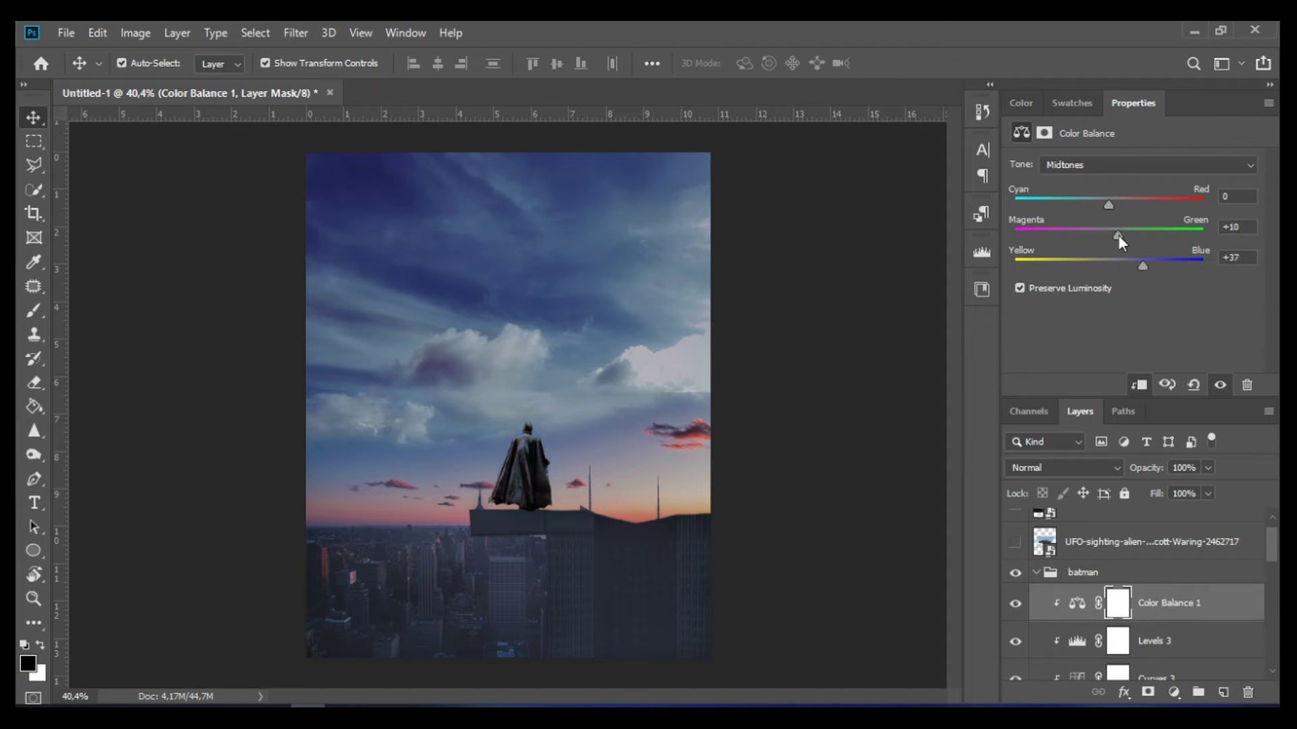
left_click(1141, 164)
left_click(1094, 181)
left_click_drag(1129, 265, 1117, 266)
left_click(1174, 693)
left_click(1155, 428)
mouse_move(1132, 215)
left_mouse_down()
mouse_move(1113, 215)
mouse_move(1157, 248)
left_mouse_up()
Paint bluish soft light on a new clipped Lighten layer at 64% opacity.
key("ctrl+shift+alt+n")
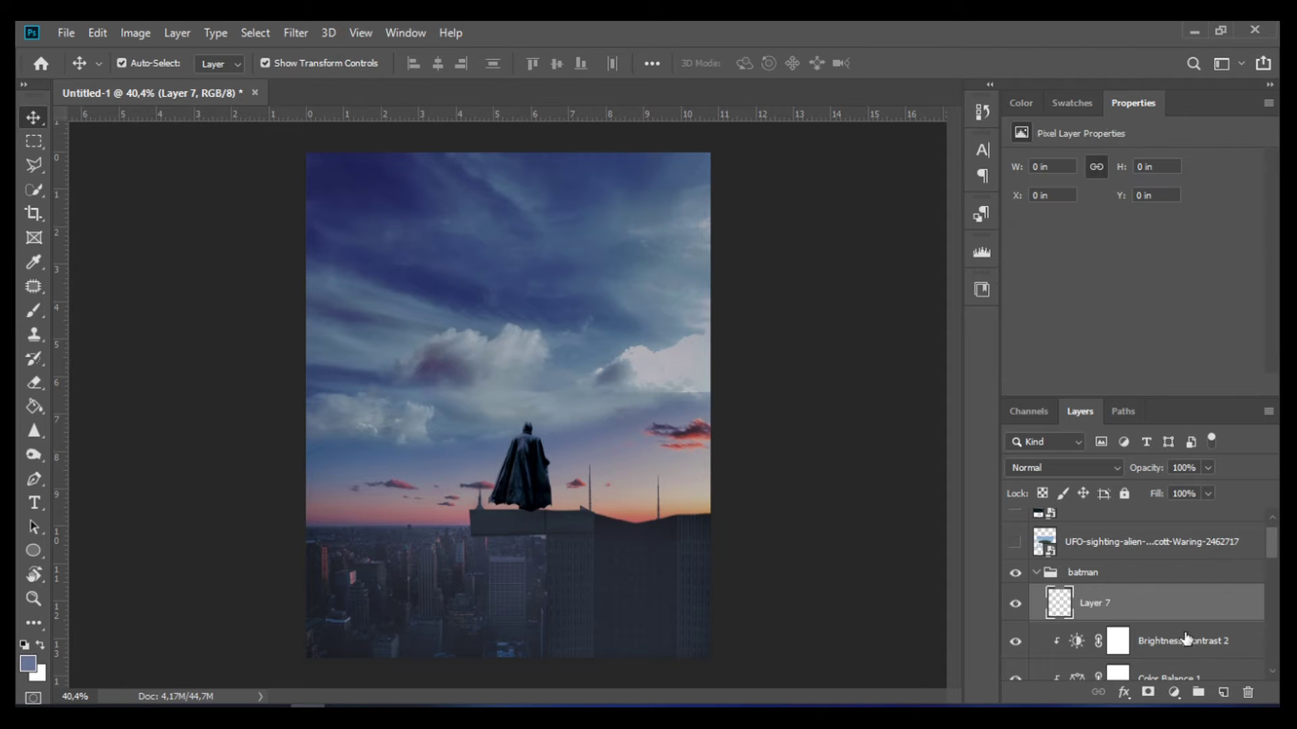
left_click(35, 311)
left_click_drag(493, 517, 527, 446)
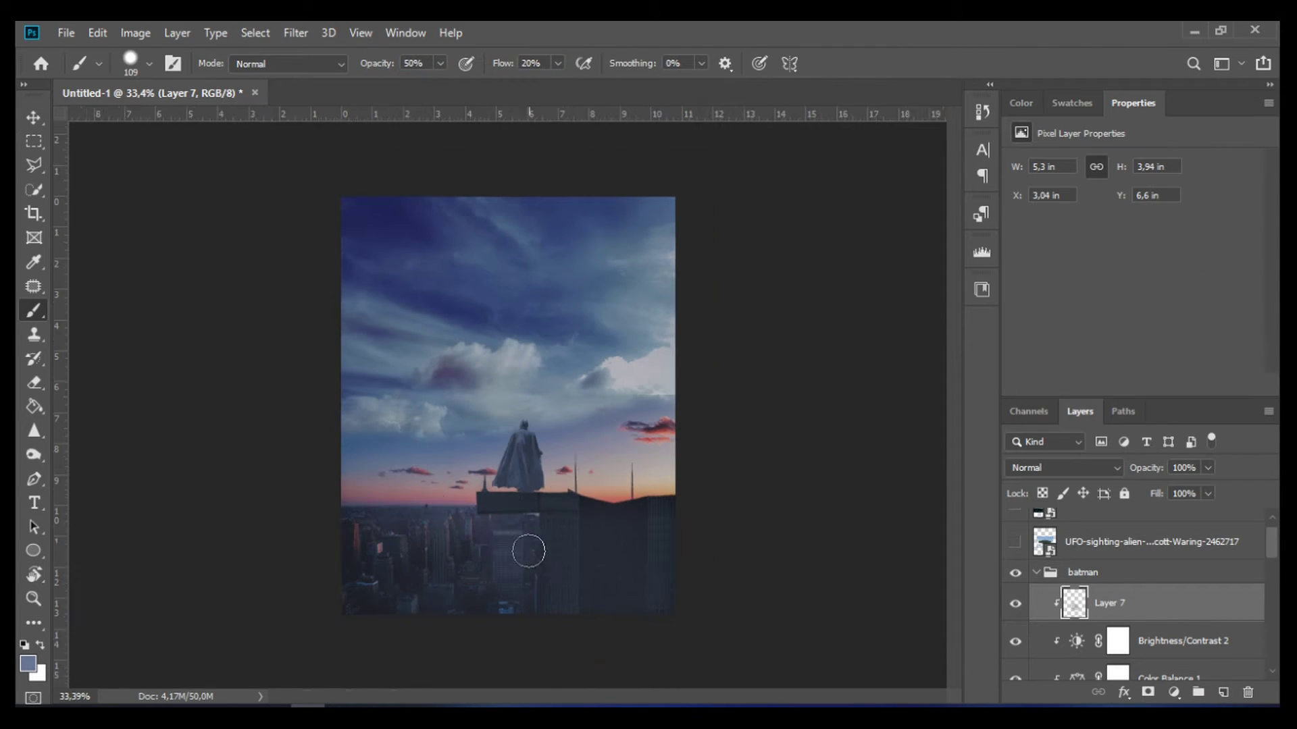
scroll(507, 405, "up", 2)
left_click(1064, 467)
left_click(1039, 394)
left_click_drag(1148, 468, 1140, 476)
scroll(710, 549, "down", 2)
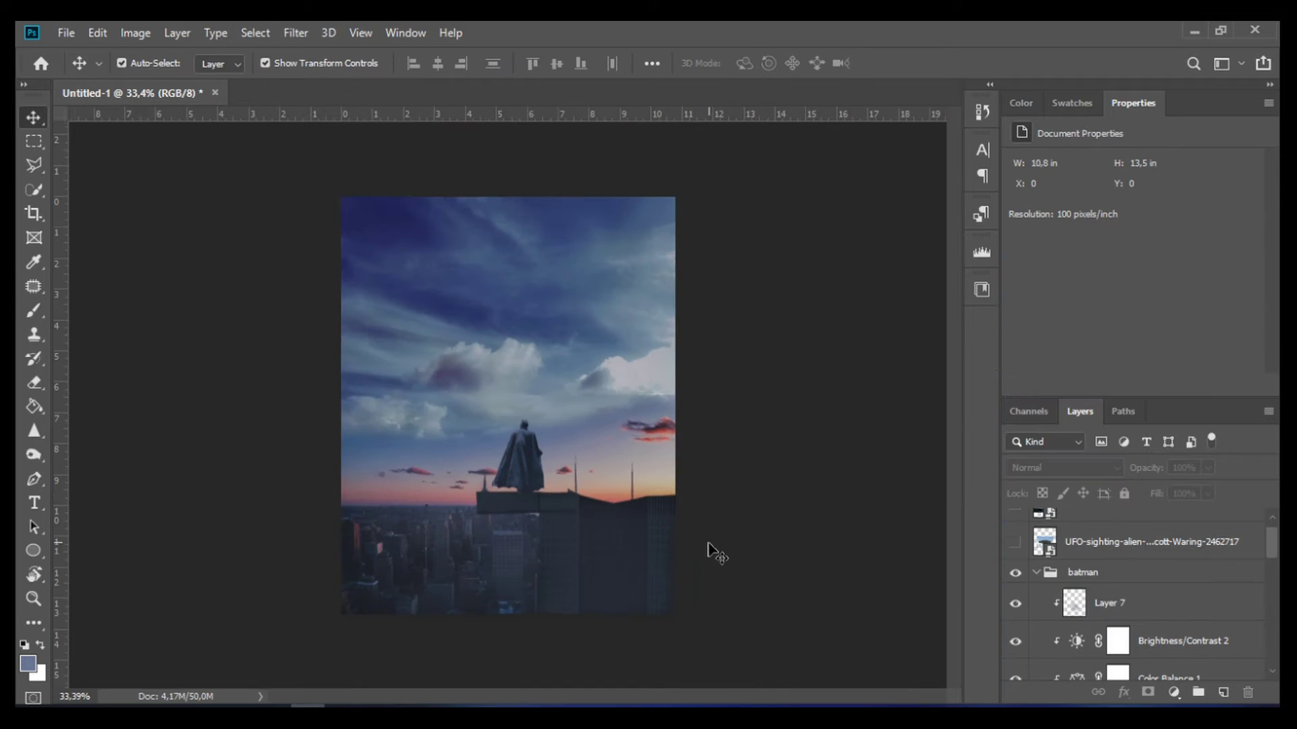
scroll(1172, 591, "down", 3)
Paint more soft light into the sky on Layer 4 and adjust its opacity.
left_click(1148, 558)
left_click_drag(534, 404, 767, 504)
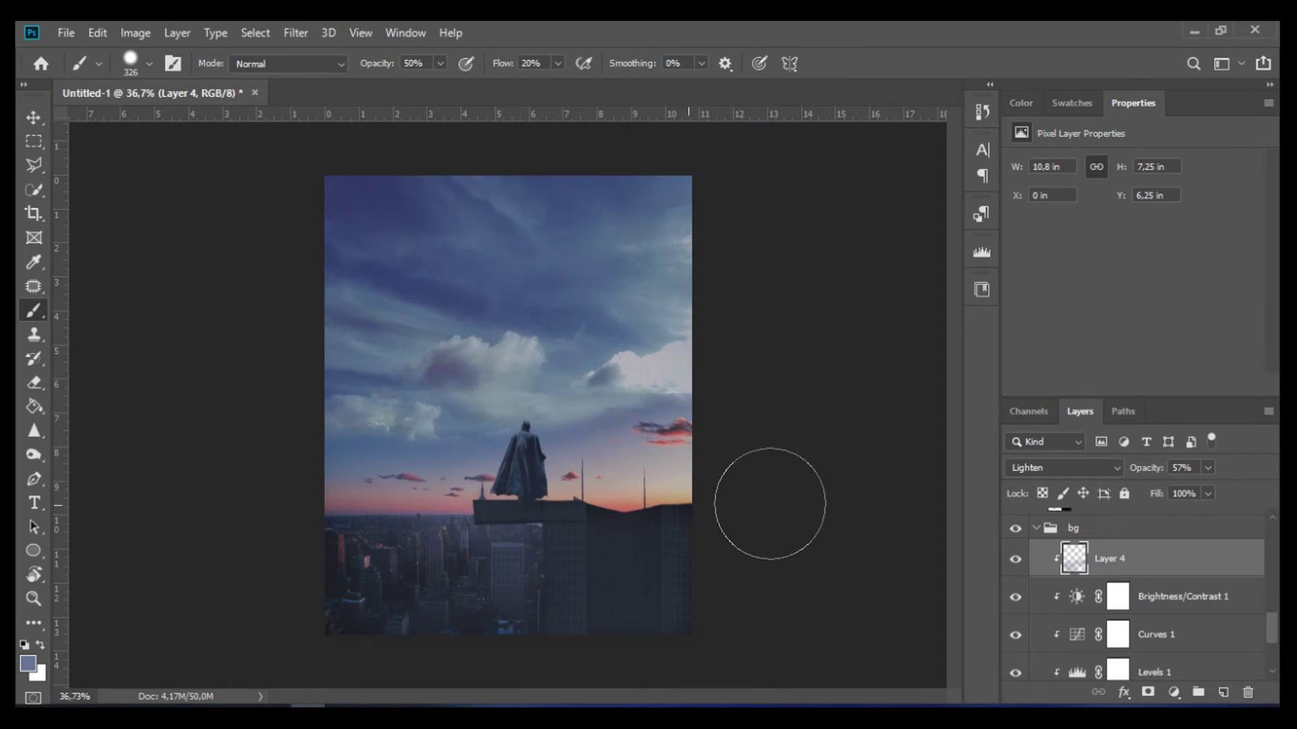
key("v")
scroll(947, 439, "down", 1)
left_click_drag(1148, 467, 1135, 467)
scroll(1120, 613, "up", 3)
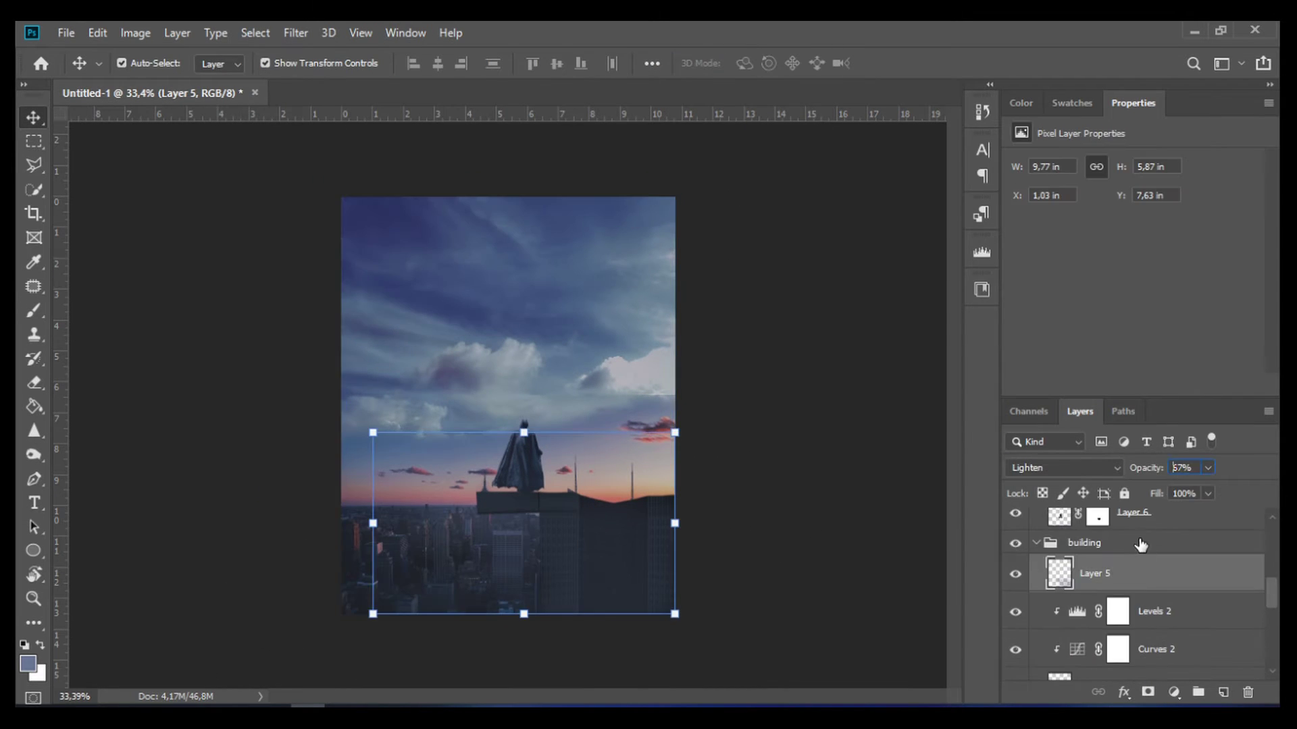
scroll(1136, 540, "up", 3)
Cut out the silver UFO with Refine Edge onto its own new layer.
left_click(1015, 565)
key("w")
left_click(1080, 565)
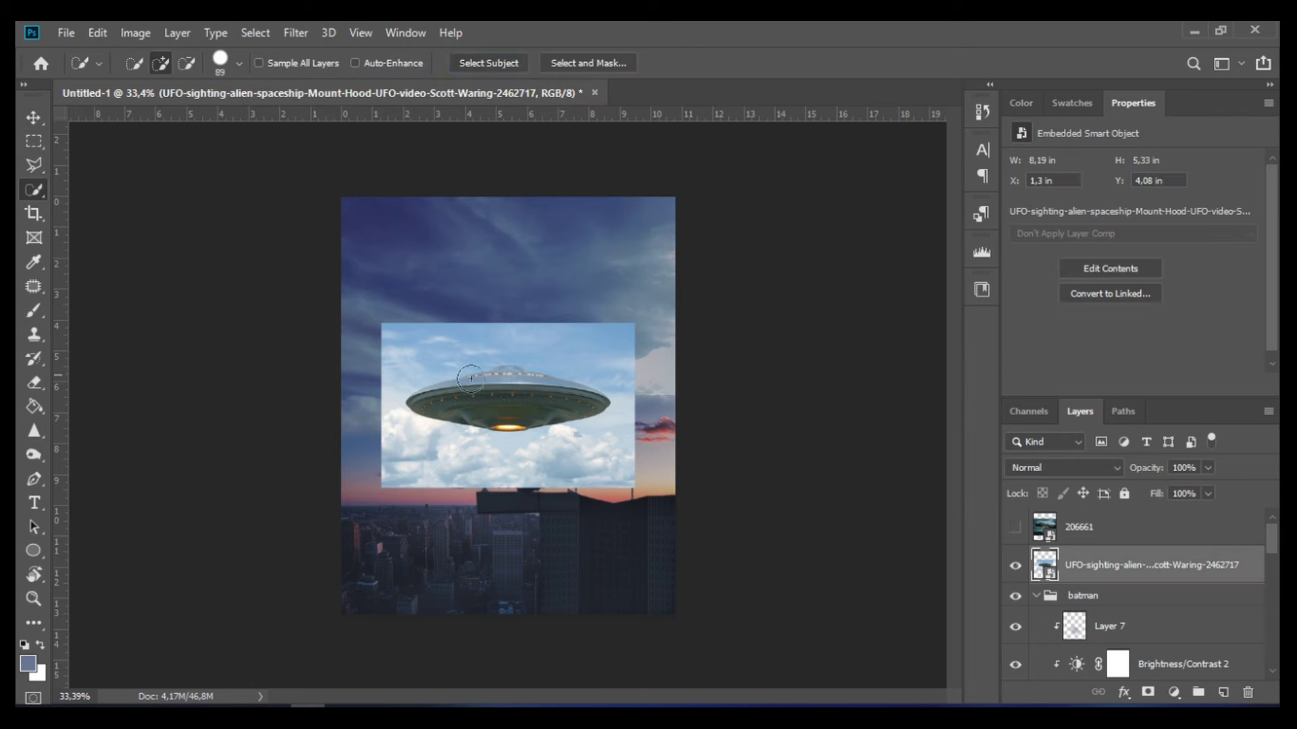
scroll(509, 426, "up", 7)
left_click(588, 63)
left_click(1165, 676)
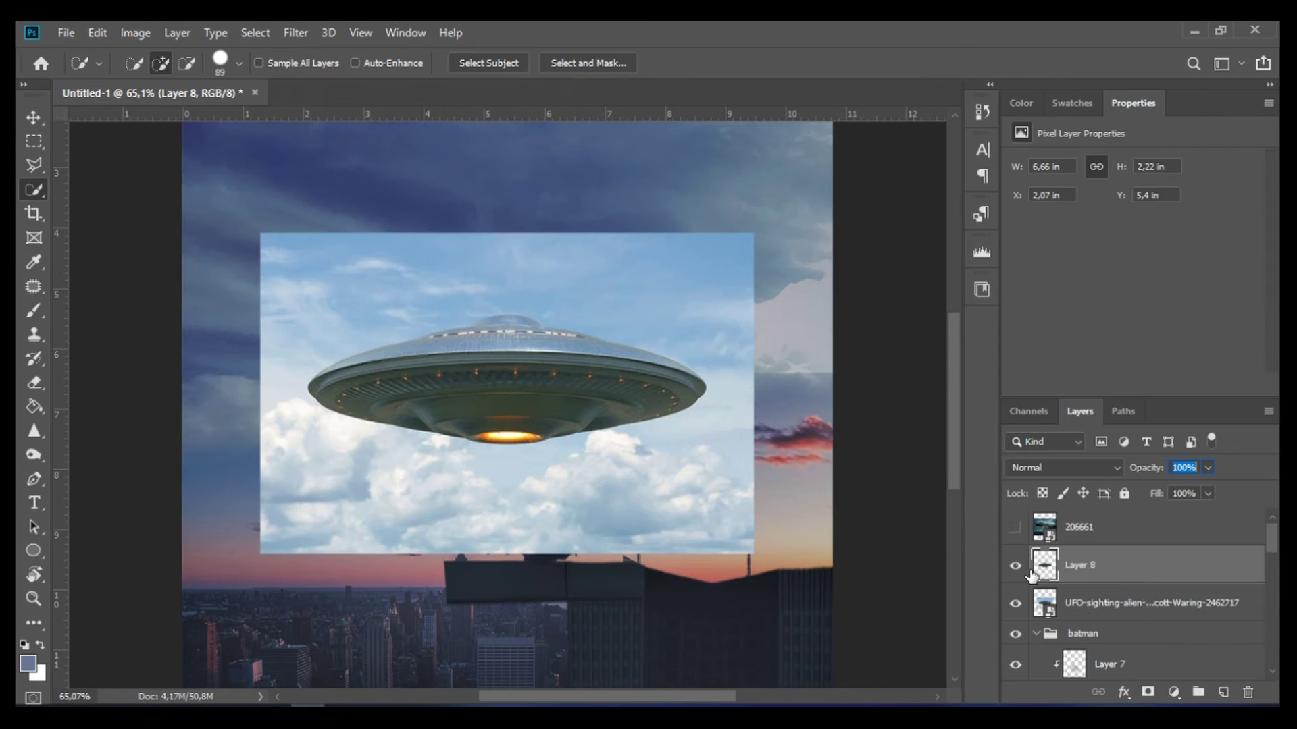
left_click(1125, 575)
Group the UFO layers, then shrink Layer 8 and move it left of Batman.
key("Return")
key("v")
key("ctrl+g")
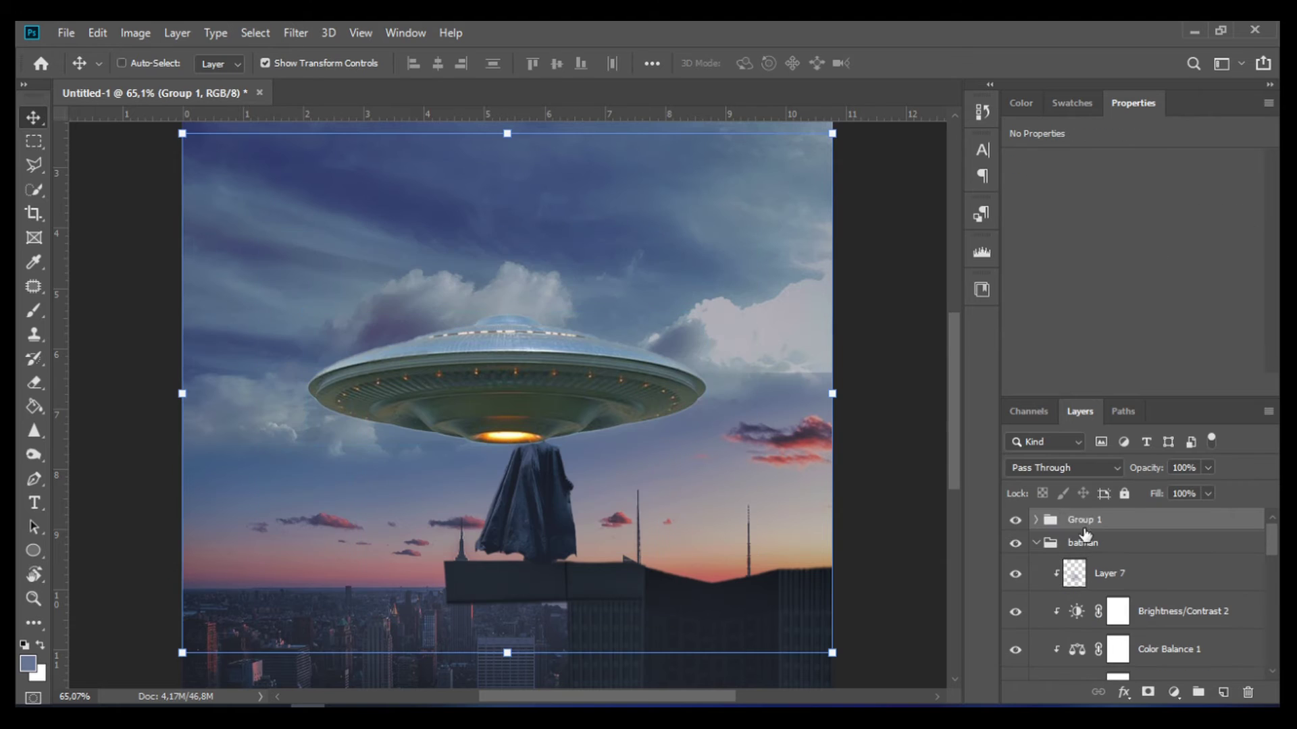
left_click(549, 391)
key("ctrl+minus")
key("ctrl+t")
left_click_drag(501, 377, 395, 425)
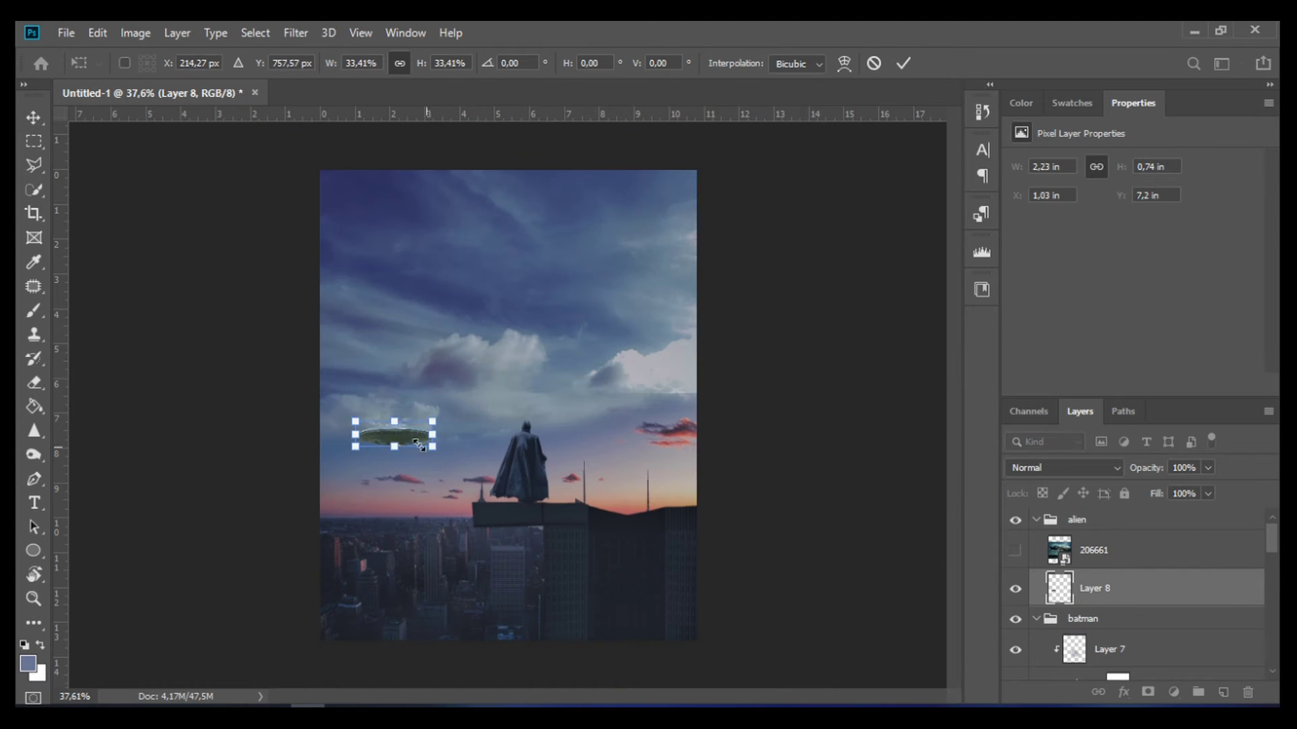
key("Return")
Darken the UFO with a clipped Curves adjustment with lowered output white, and add a clipped empty layer.
left_click(1174, 692)
left_click(1176, 452)
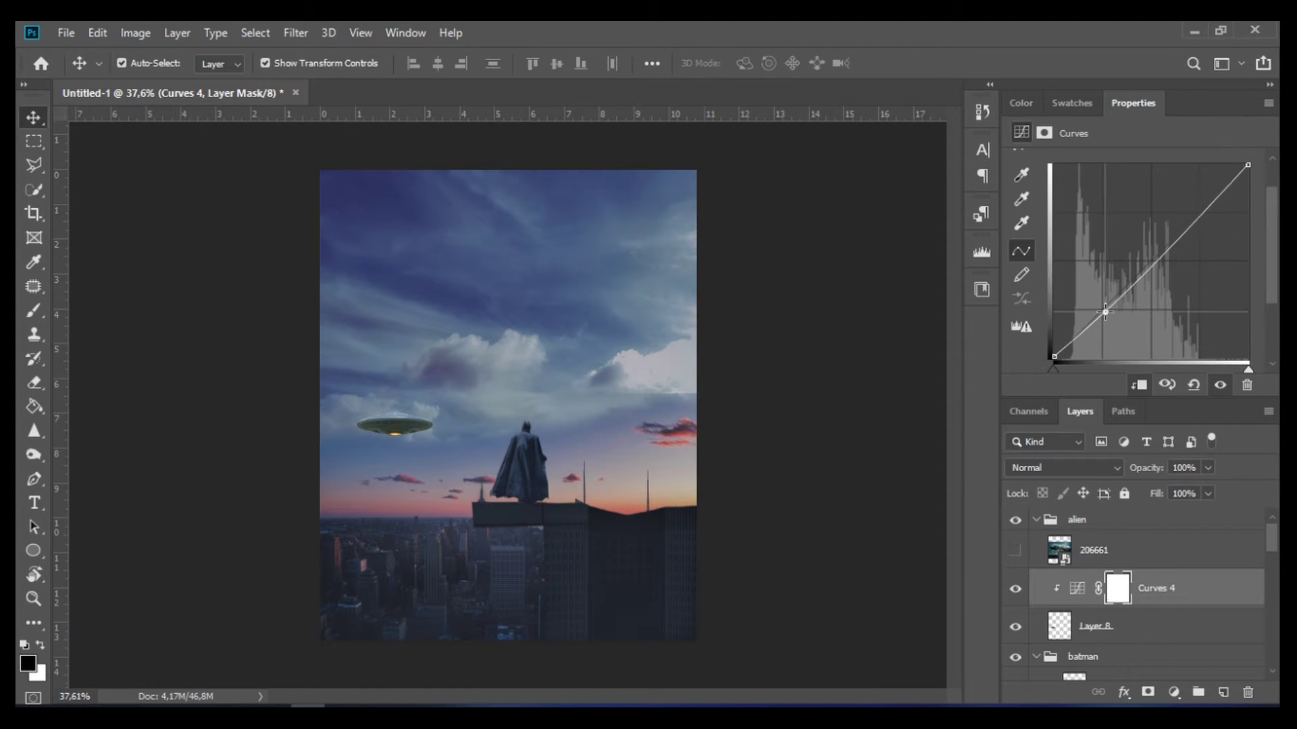
left_click_drag(1254, 314, 1211, 314)
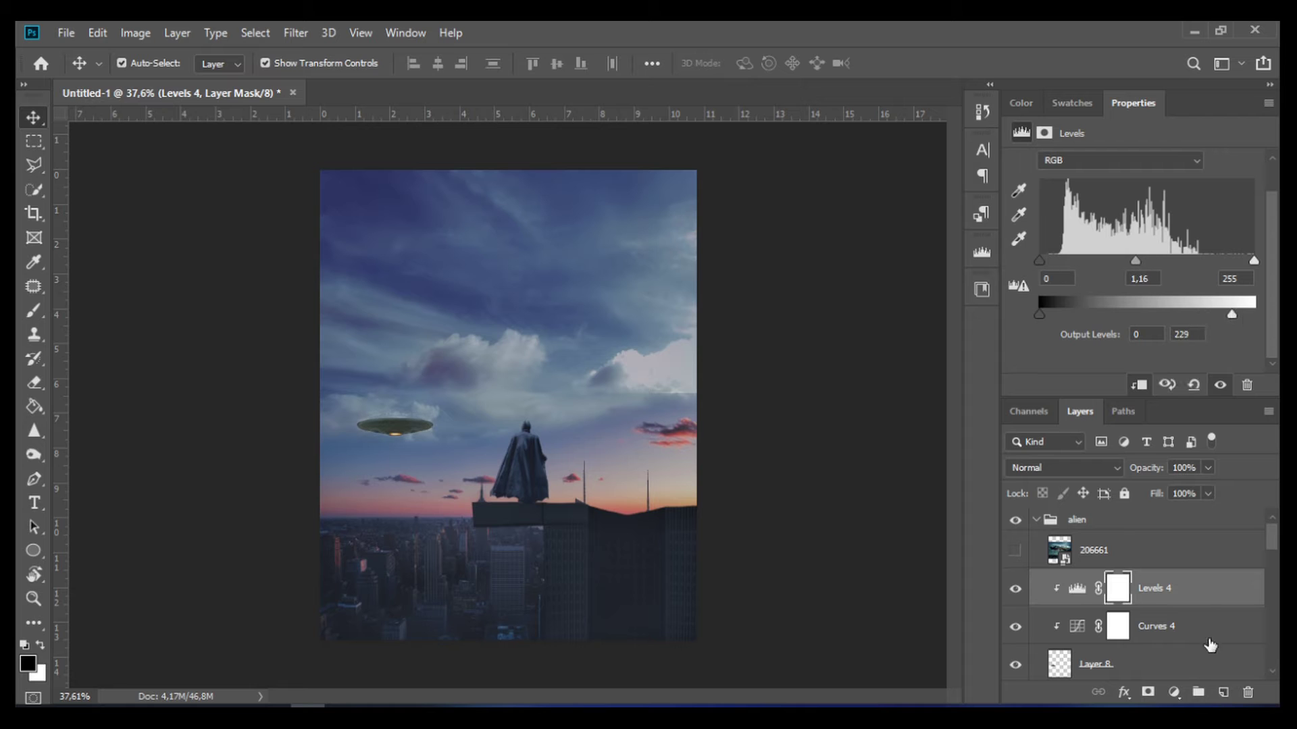
left_click(1223, 692)
key("b")
left_click(441, 426, "alt")
Show and select the cloud-covered UFO photo layer.
left_click(29, 116)
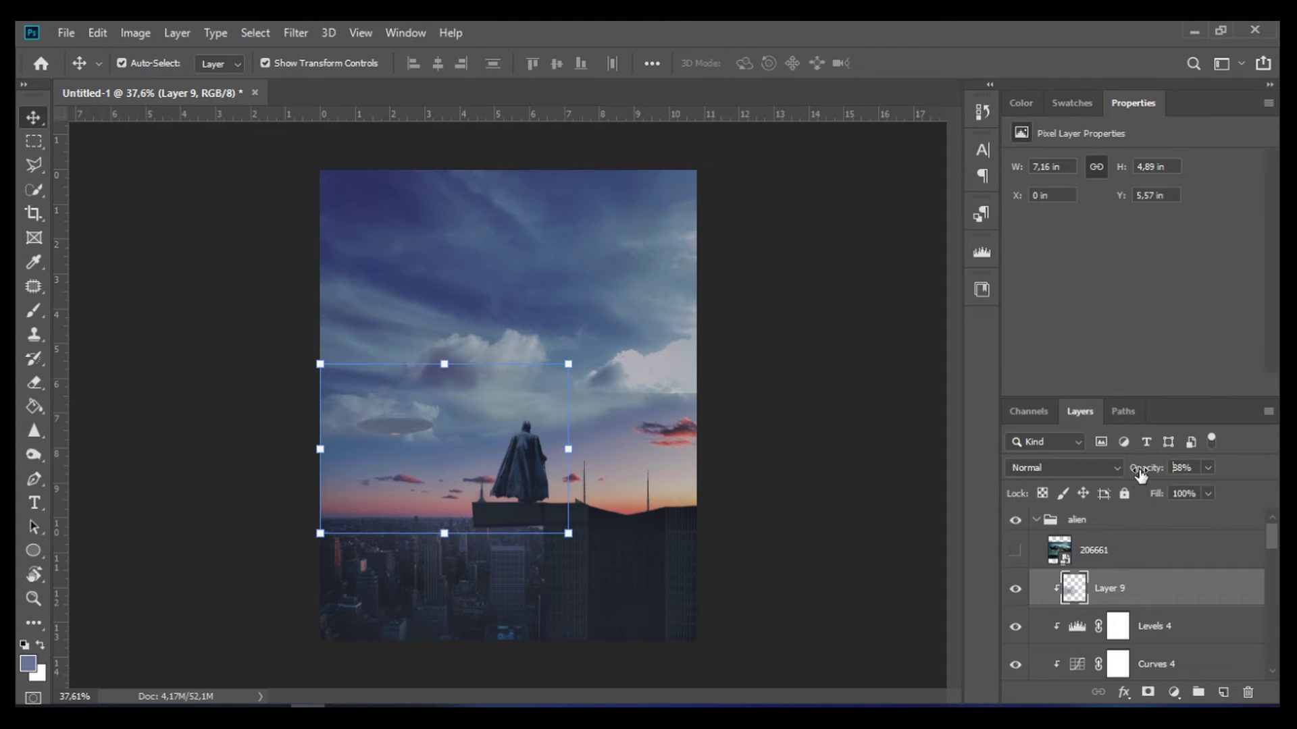
left_click(1015, 550)
left_click(1094, 549)
Select Subject on the UFO photo and extend it over the cloud cap in Select and Mask.
key("w")
left_click(489, 62)
left_click(588, 63)
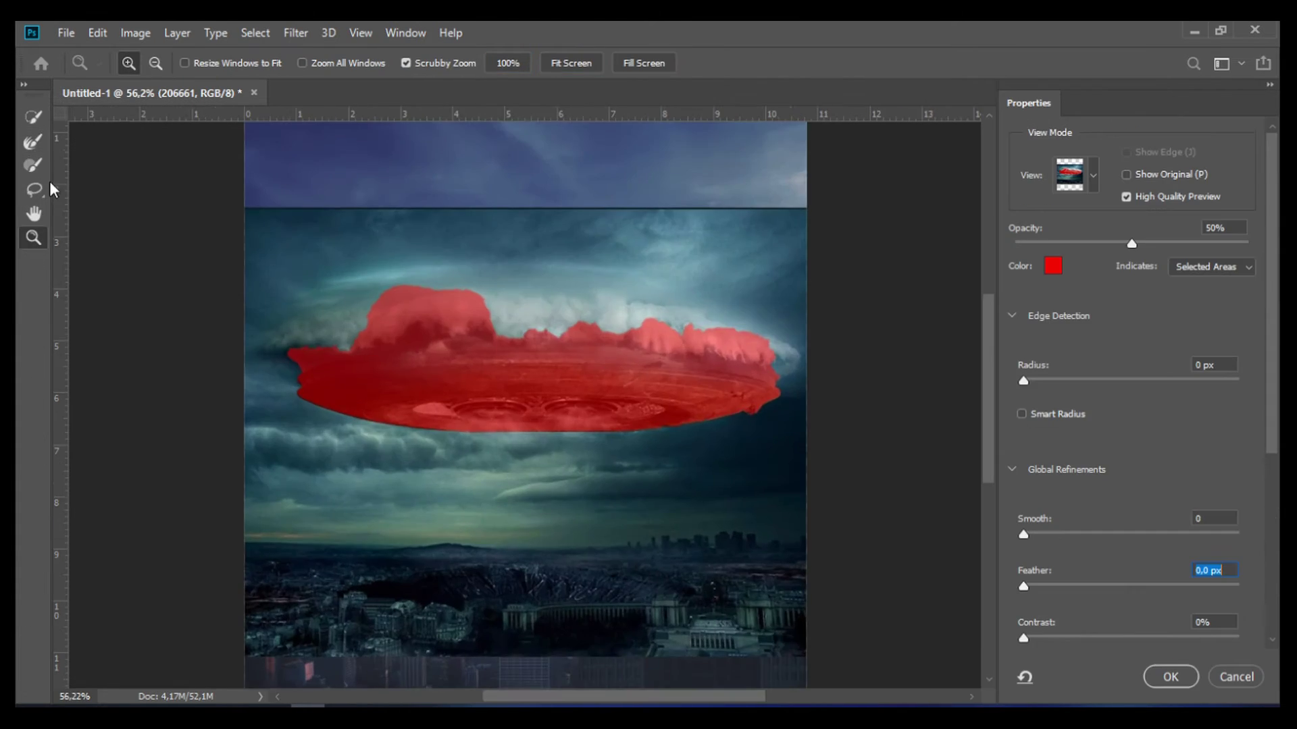
key("b")
left_click_drag(764, 344, 284, 331)
mouse_move(473, 297)
left_mouse_down()
mouse_move(722, 297)
mouse_move(272, 337)
left_mouse_up()
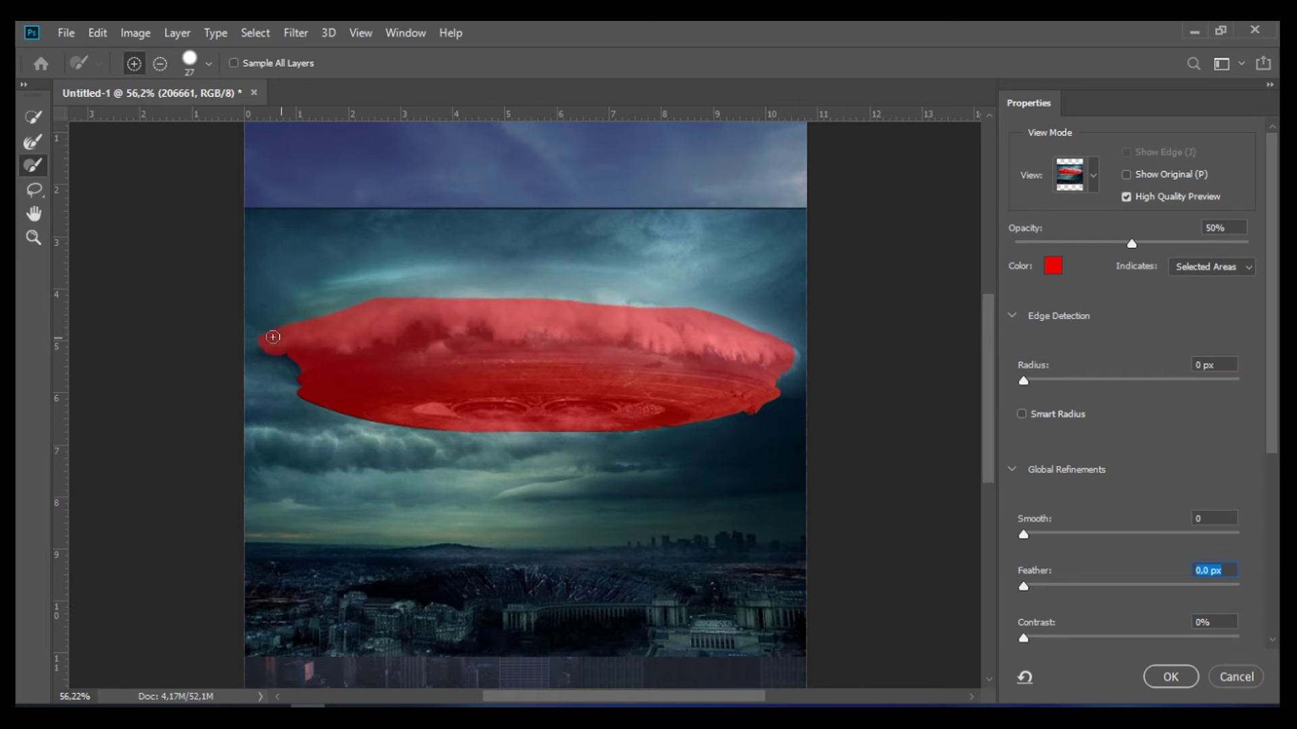
left_click(1157, 673)
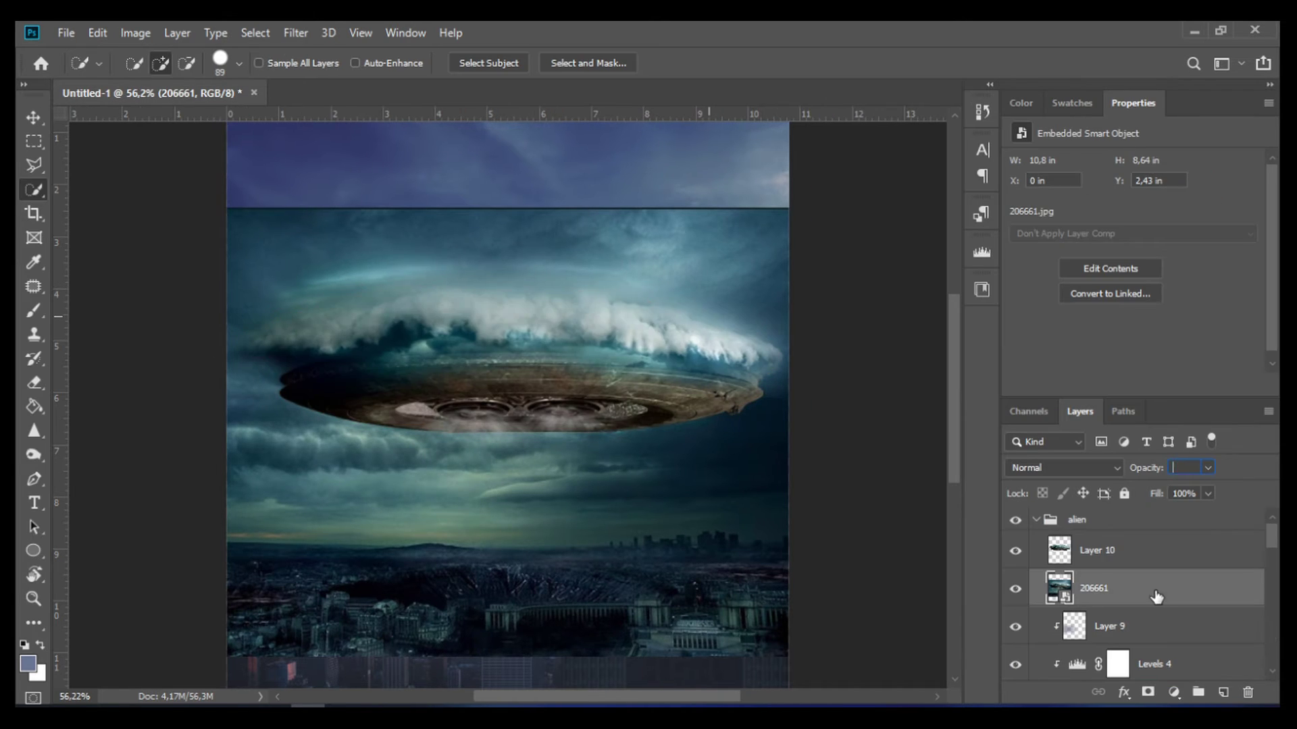
Copy the cutout to Layer 10, then shrink it and place it right of Batman.
key("v")
key("ctrl+t")
left_click_drag(789, 661, 490, 357)
scroll(835, 455, "up", 1)
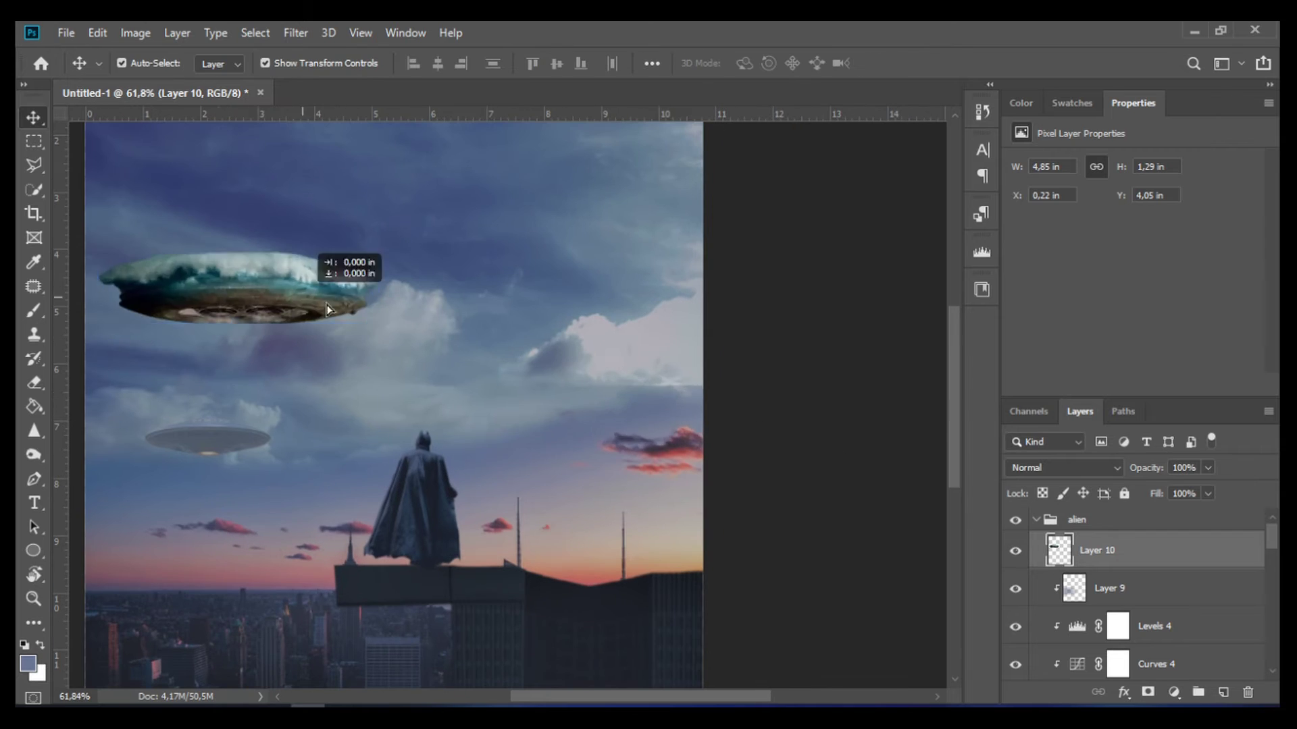
left_click_drag(243, 351, 676, 370)
key("Return")
scroll(675, 369, "down", 1)
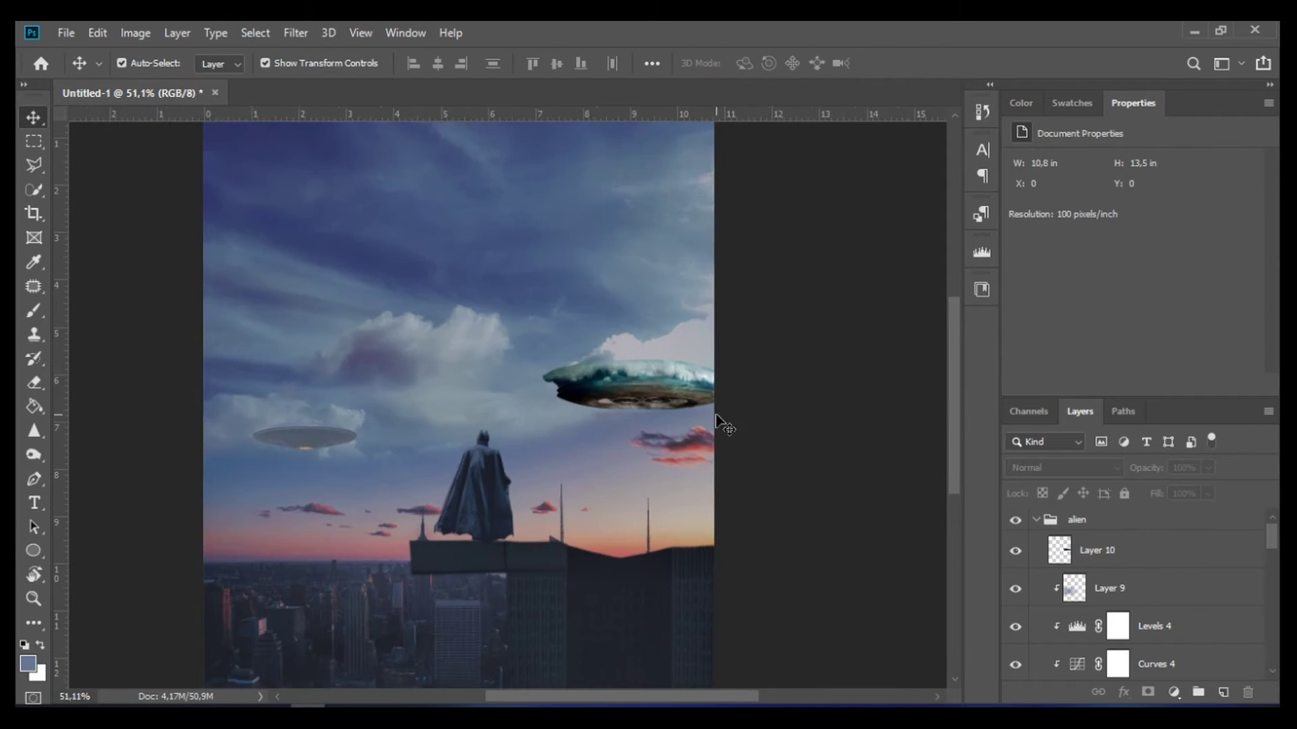
scroll(675, 370, "down", 1)
Darken the cloud UFO with clipped Curves and Levels, raising output black and lowering output white.
left_click(1173, 692)
left_click_drag(1105, 278, 1105, 286)
left_click(1152, 234)
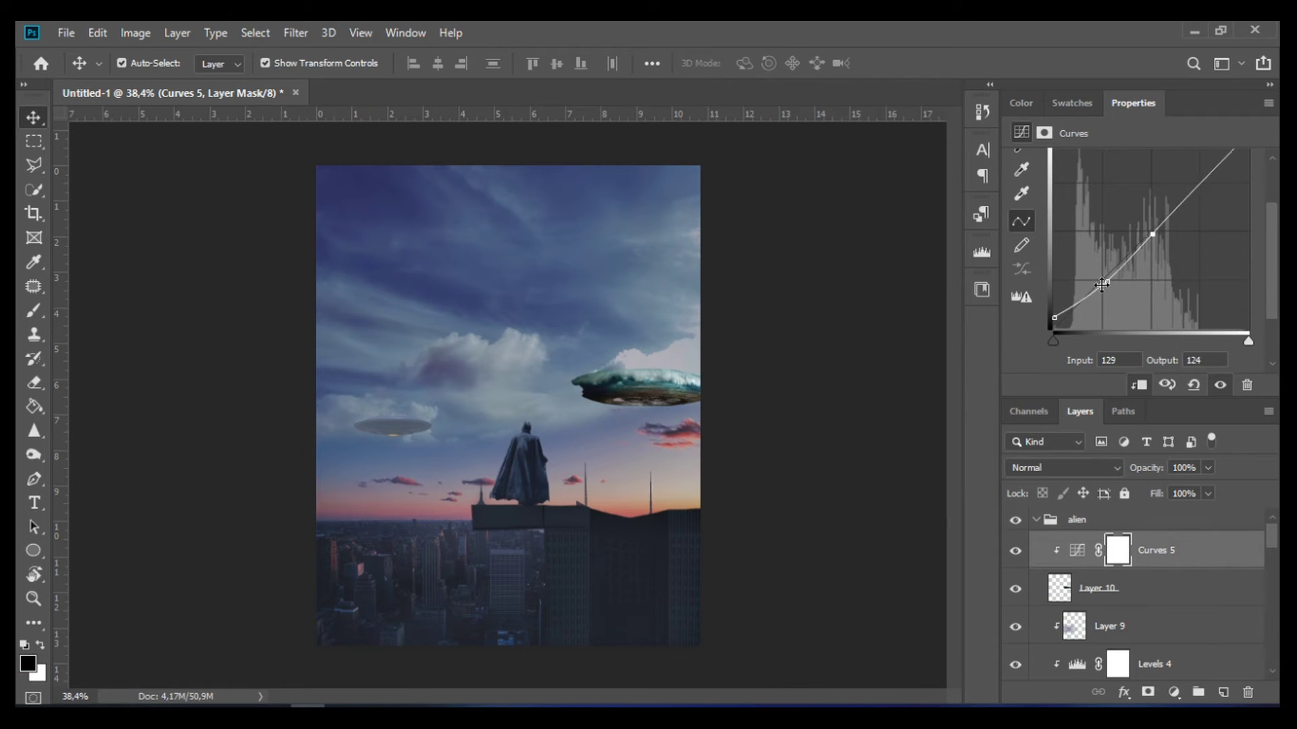
left_click(1173, 692)
left_click(1153, 437)
left_click_drag(1254, 322, 1207, 322)
left_click_drag(1040, 322, 1045, 324)
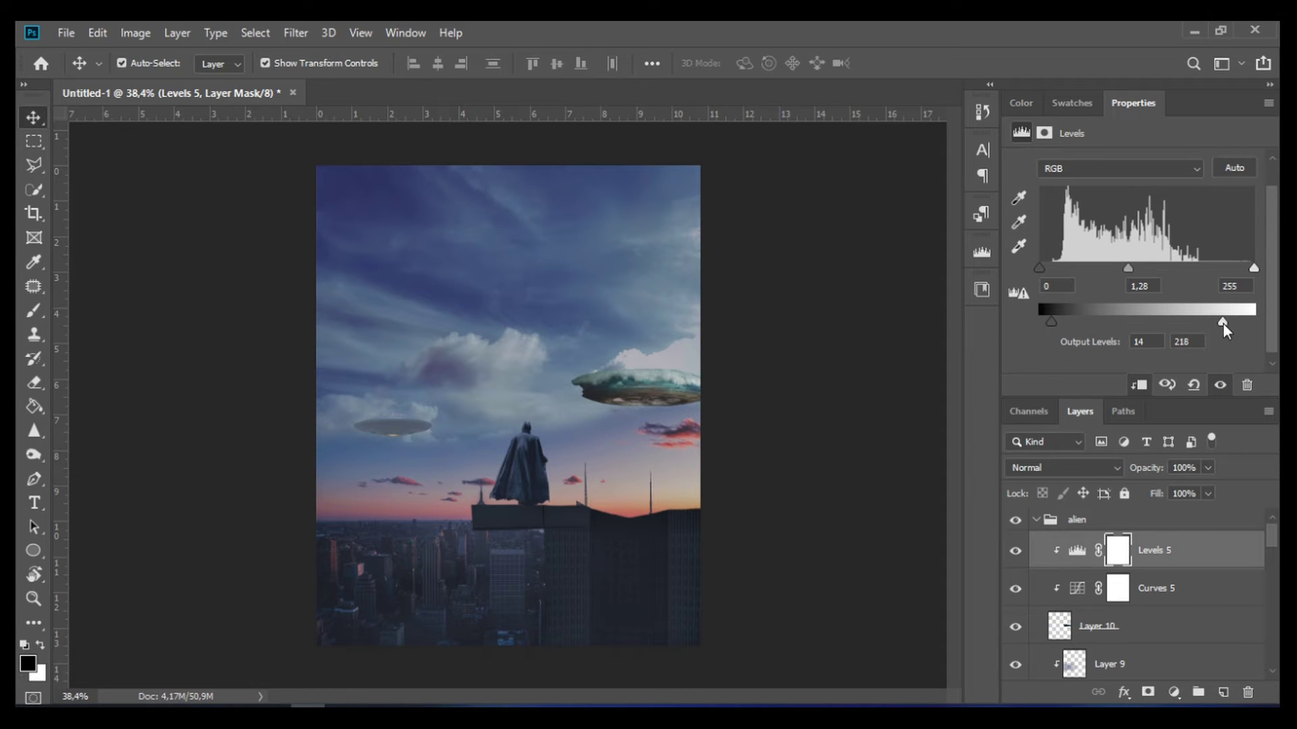
Add a clipped Color Balance shifting the cloud UFO's midtones and shadows toward blue.
left_click(1173, 692)
left_click(1152, 517)
left_click_drag(1109, 260, 1122, 263)
mouse_move(1120, 205)
left_mouse_down()
mouse_move(1097, 203)
mouse_move(1094, 266)
mouse_move(1108, 235)
left_mouse_up()
key("alt+1")
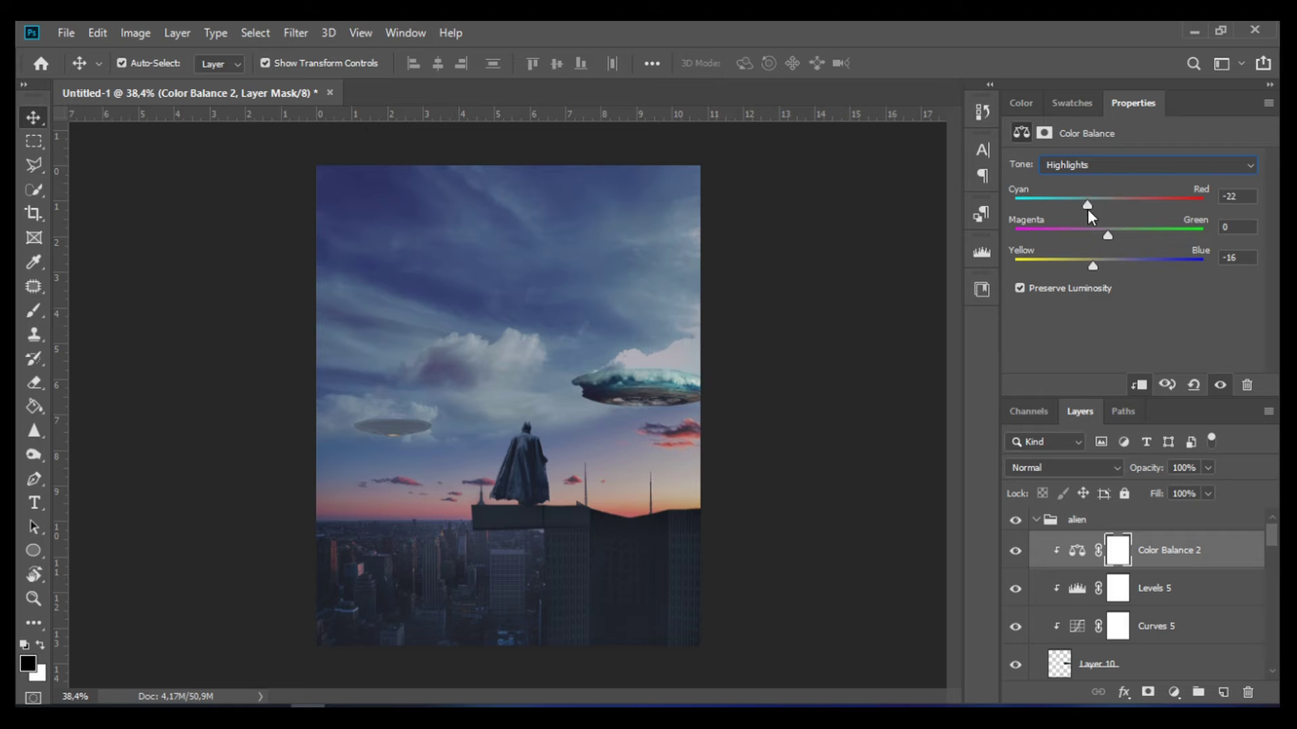
key("alt+1")
Paint soft blue-grey haze under the right UFO on a new clipped Layer 11.
left_click(652, 385)
scroll(652, 385, "up", 3, "alt")
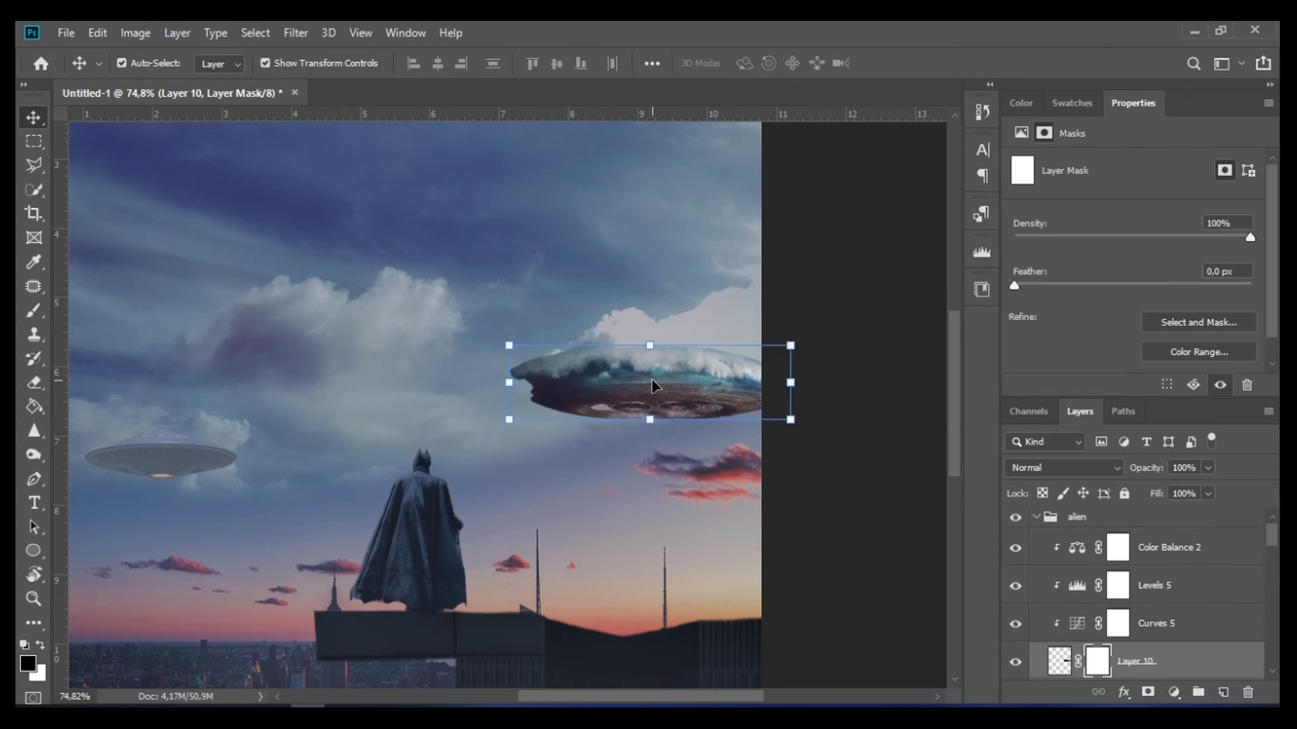
key("b")
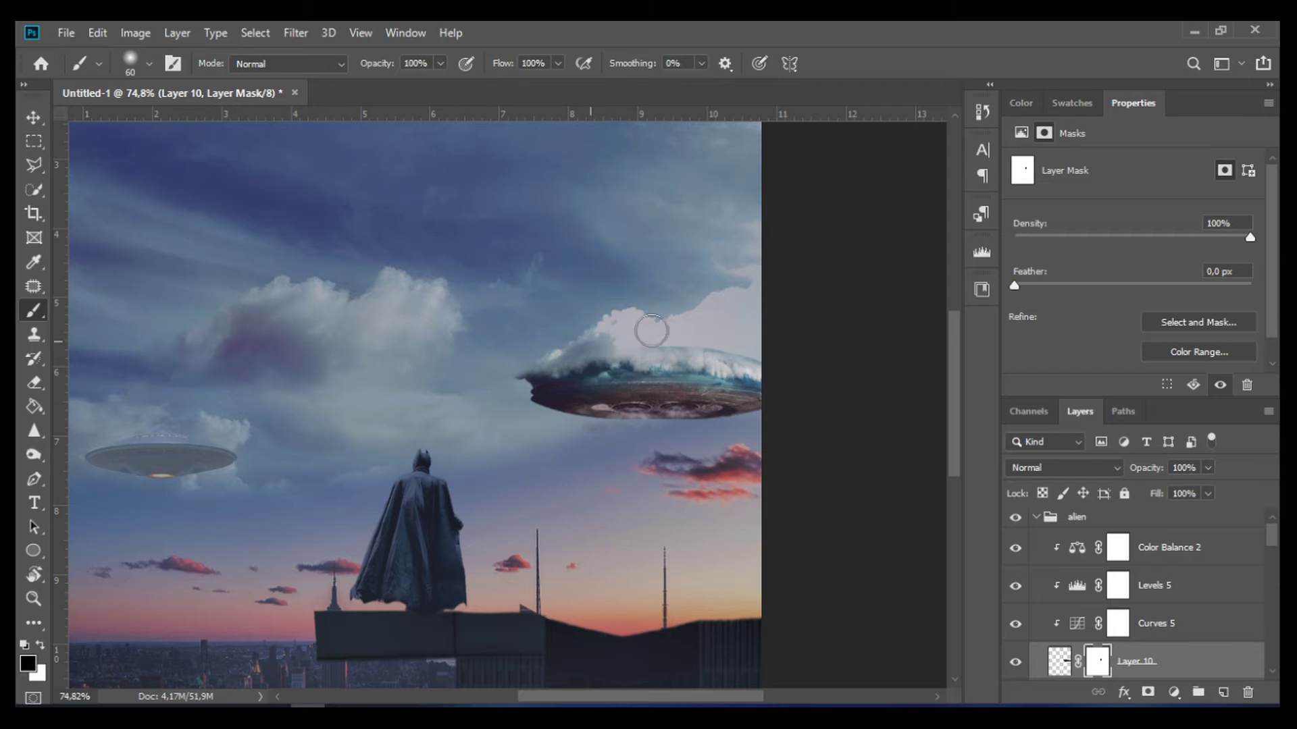
scroll(746, 449, "down", 3)
key("ctrl+shift+alt+n")
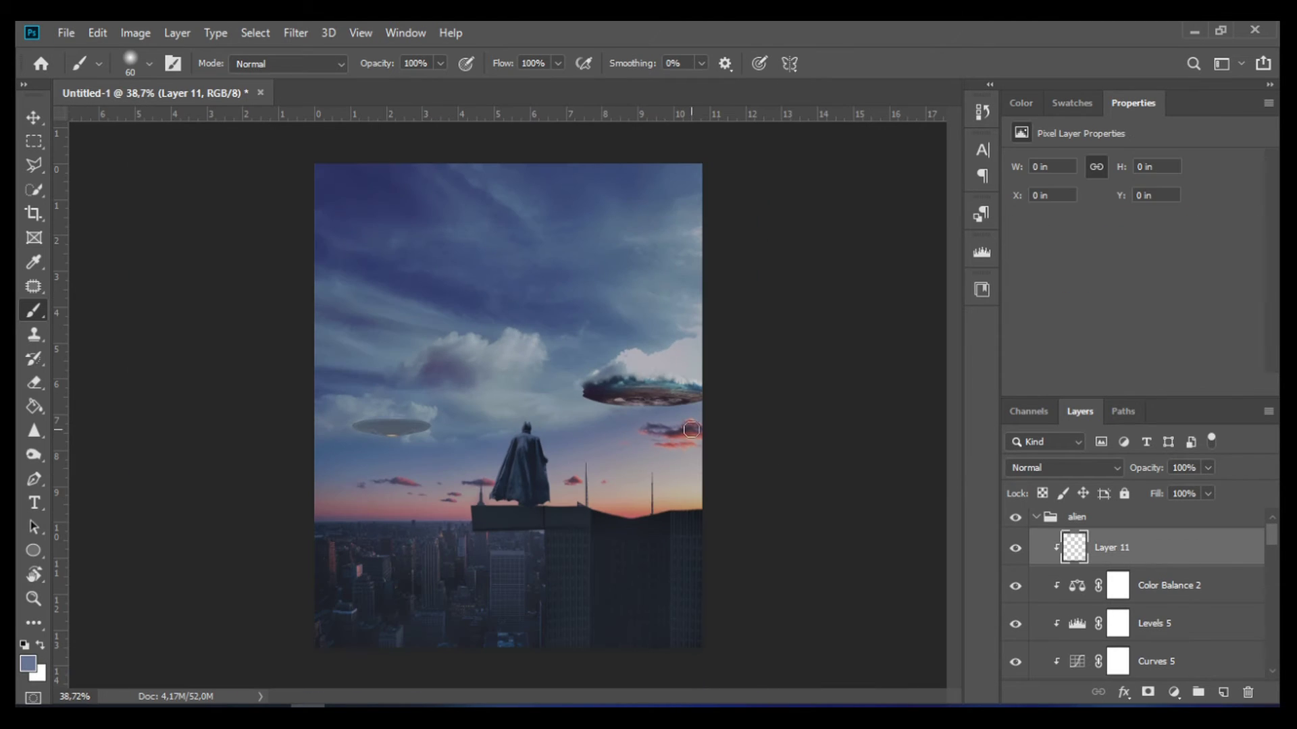
left_click_drag(661, 392, 667, 427)
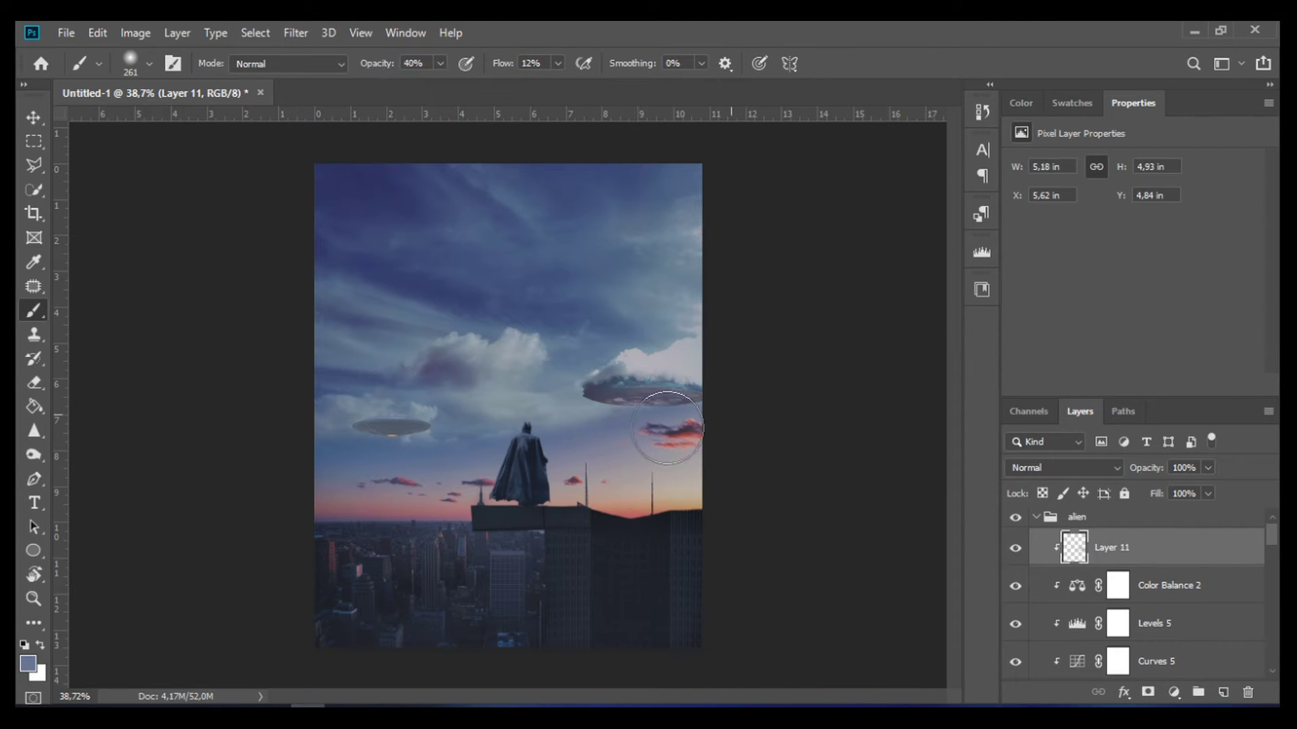
Select the left UFO's mask, then return to the right UFO's haze layer.
scroll(1148, 595, "down", 3)
left_click(1097, 619)
scroll(374, 430, "up", 5)
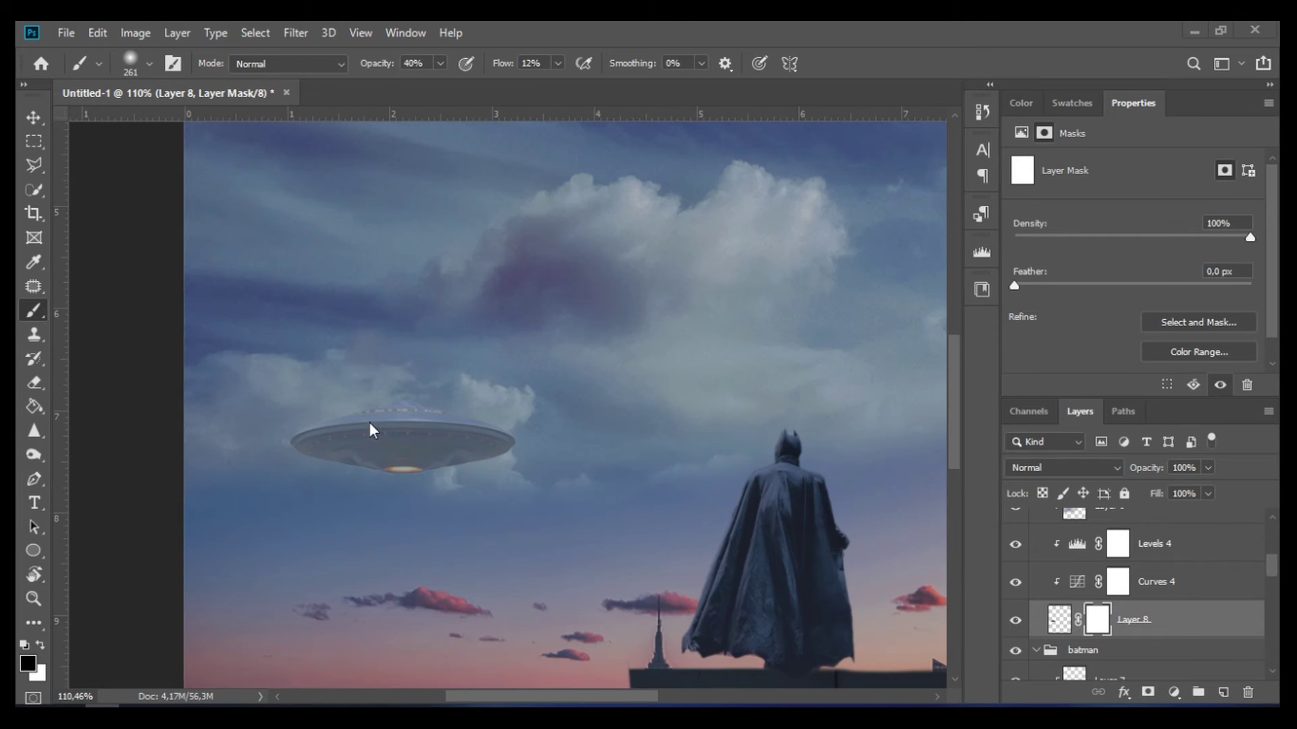
scroll(399, 379, "up", 2)
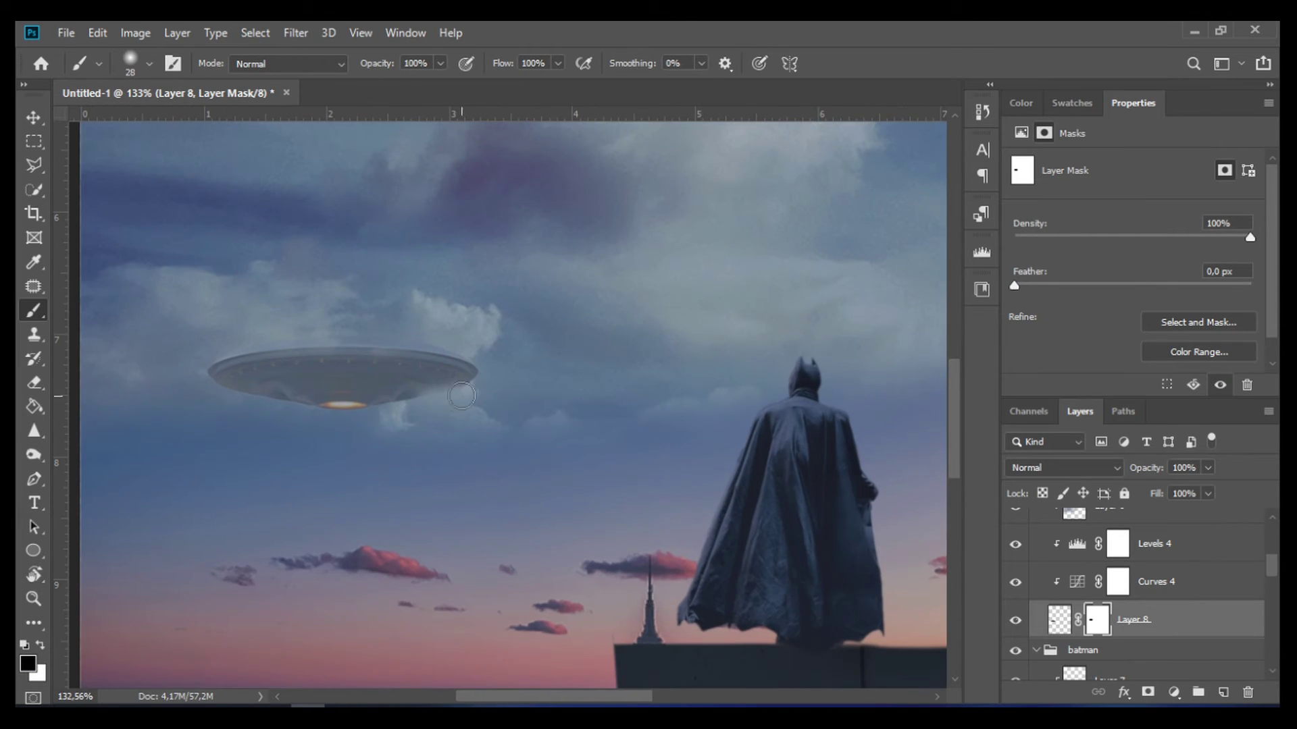
scroll(334, 415, "up", 1)
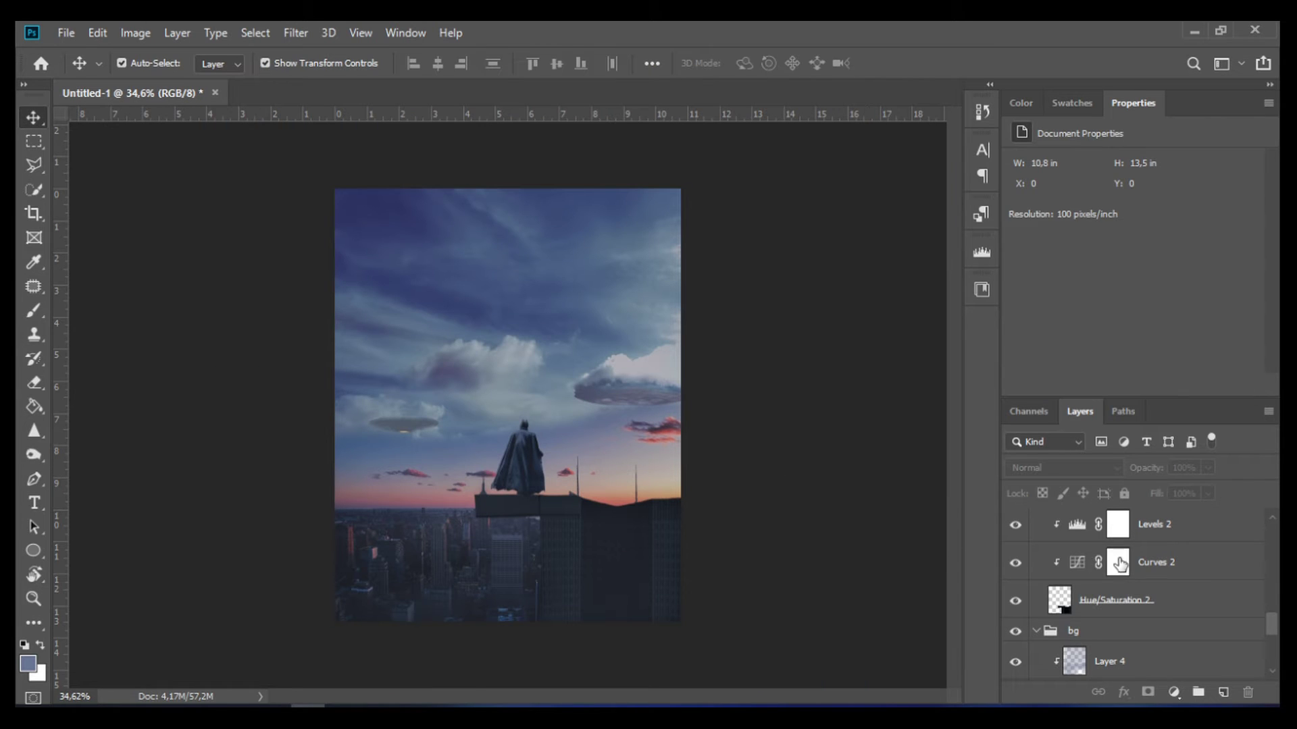
scroll(1120, 564, "up", 3)
left_click(1020, 555)
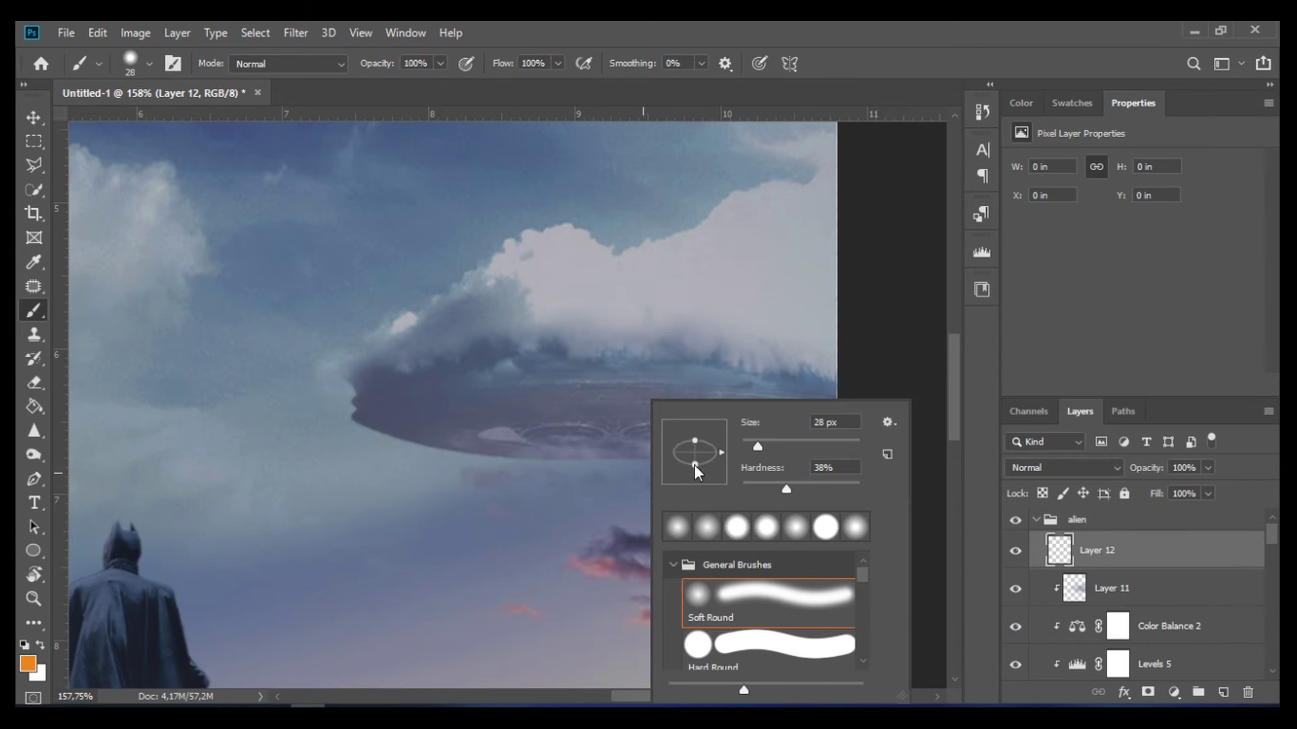
Set Layer 12 to Color Dodge and paint low-opacity orange glow along the saucer's rim and lights.
left_click(1064, 467)
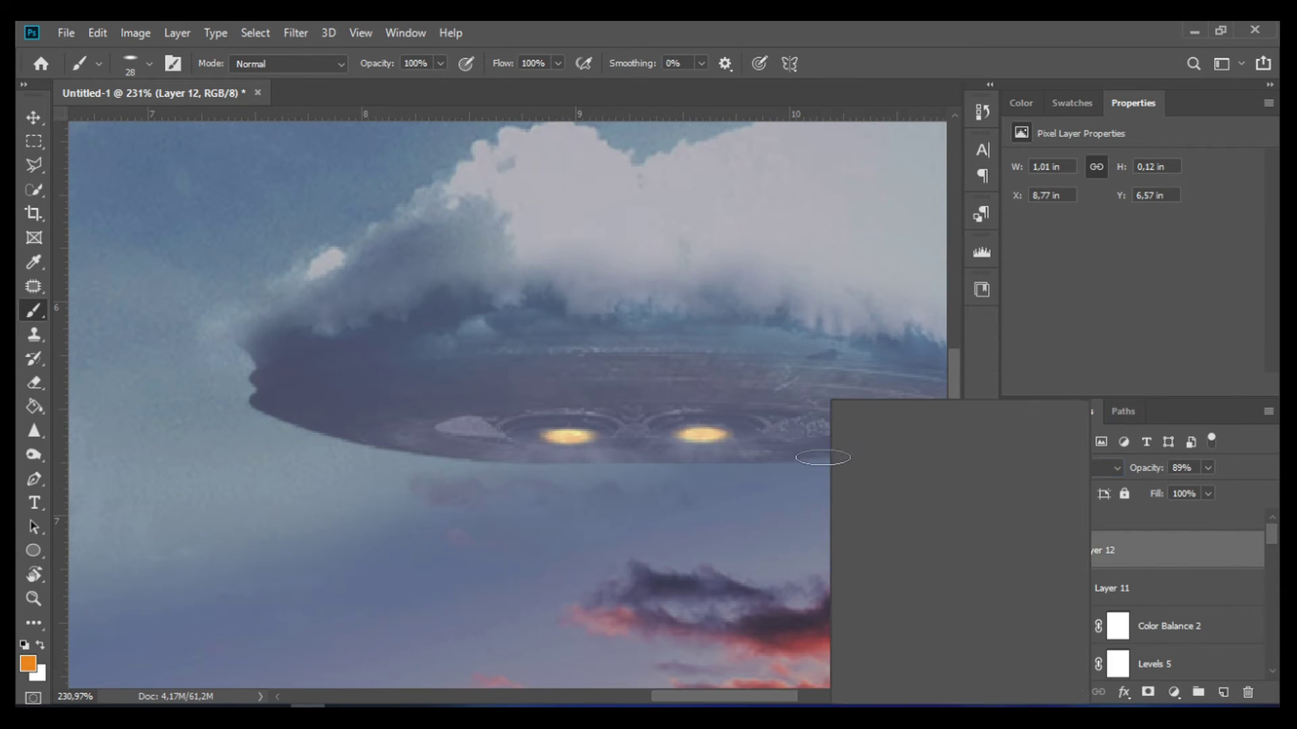
left_click(1040, 399)
key("5")
key("6")
mouse_move(775, 448)
left_mouse_down()
mouse_move(439, 429)
mouse_move(681, 413)
left_mouse_up()
left_click_drag(775, 424, 796, 423)
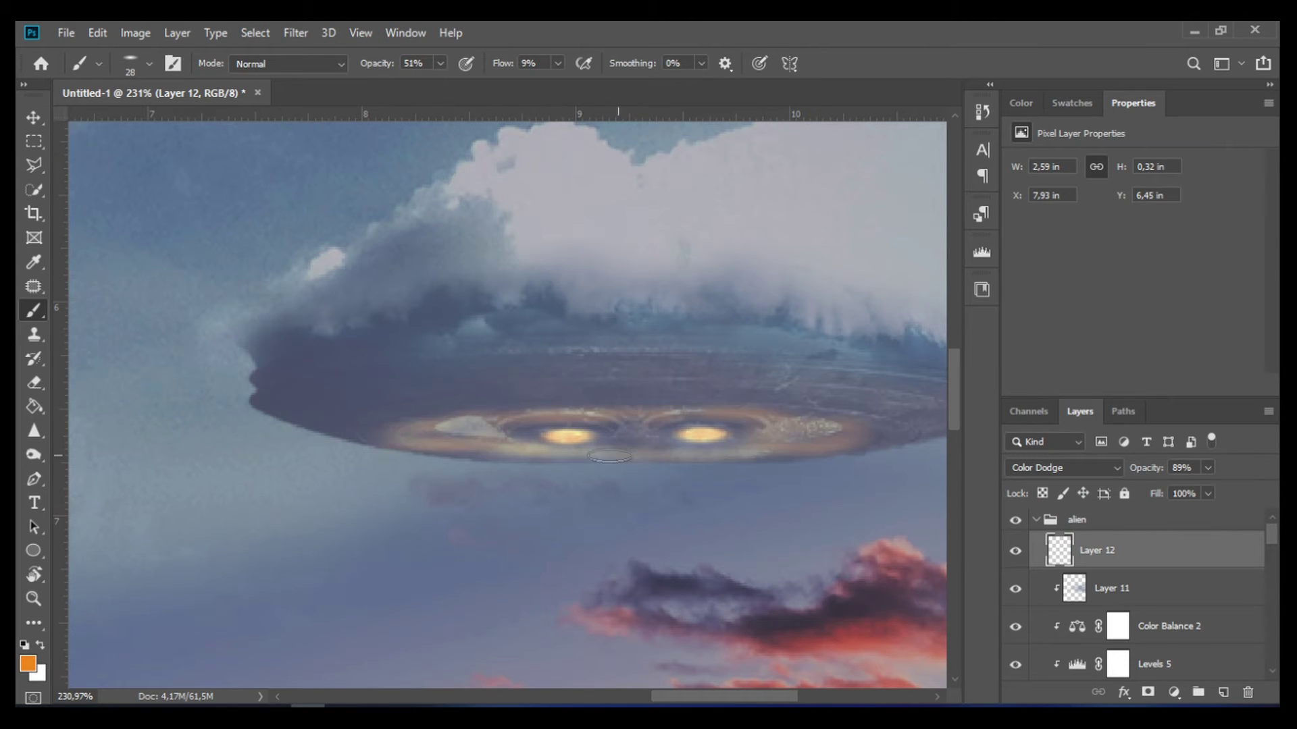
scroll(797, 422, "down", 2)
scroll(796, 423, "up", 4)
left_click_drag(496, 517, 658, 516)
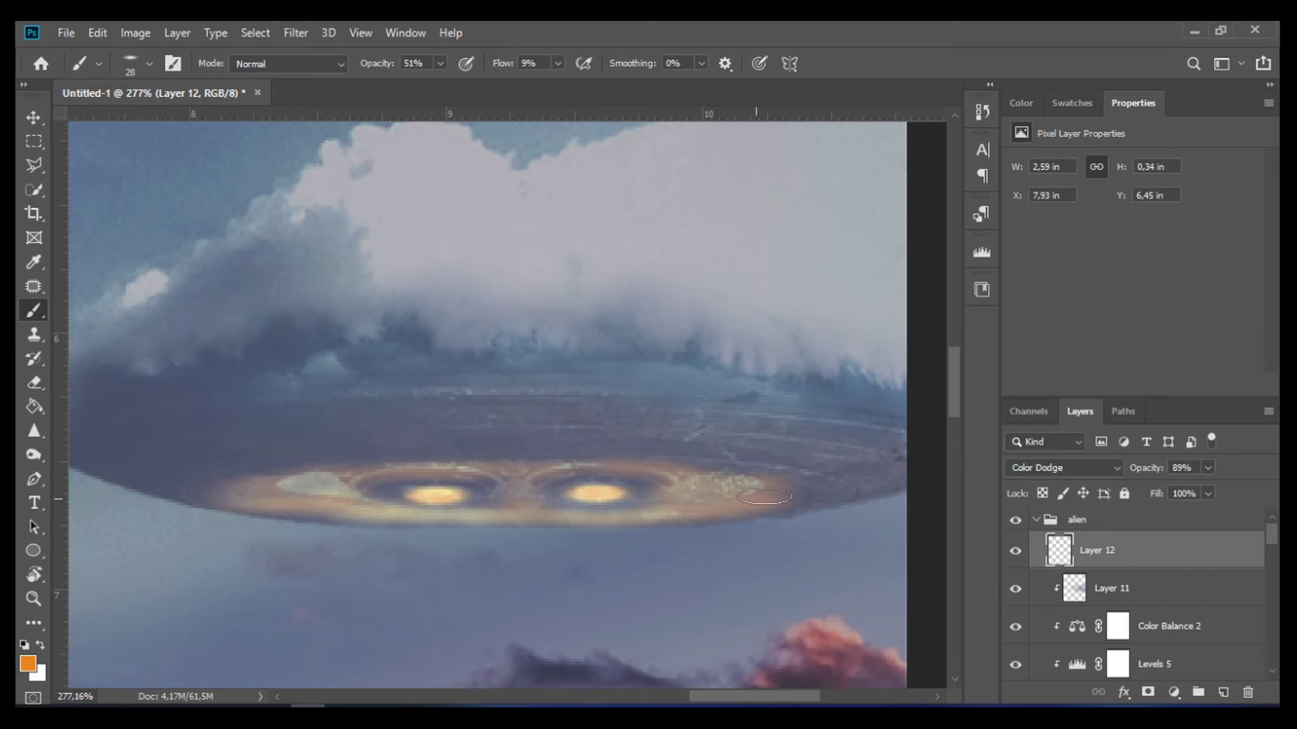
left_click_drag(763, 497, 784, 500)
scroll(348, 502, "down", 7)
scroll(631, 439, "down", 3)
Outline a beam shape under the saucer on new Layer 13 and fill it orange.
key("ctrl+shift+alt+n")
scroll(550, 385, "up", 3)
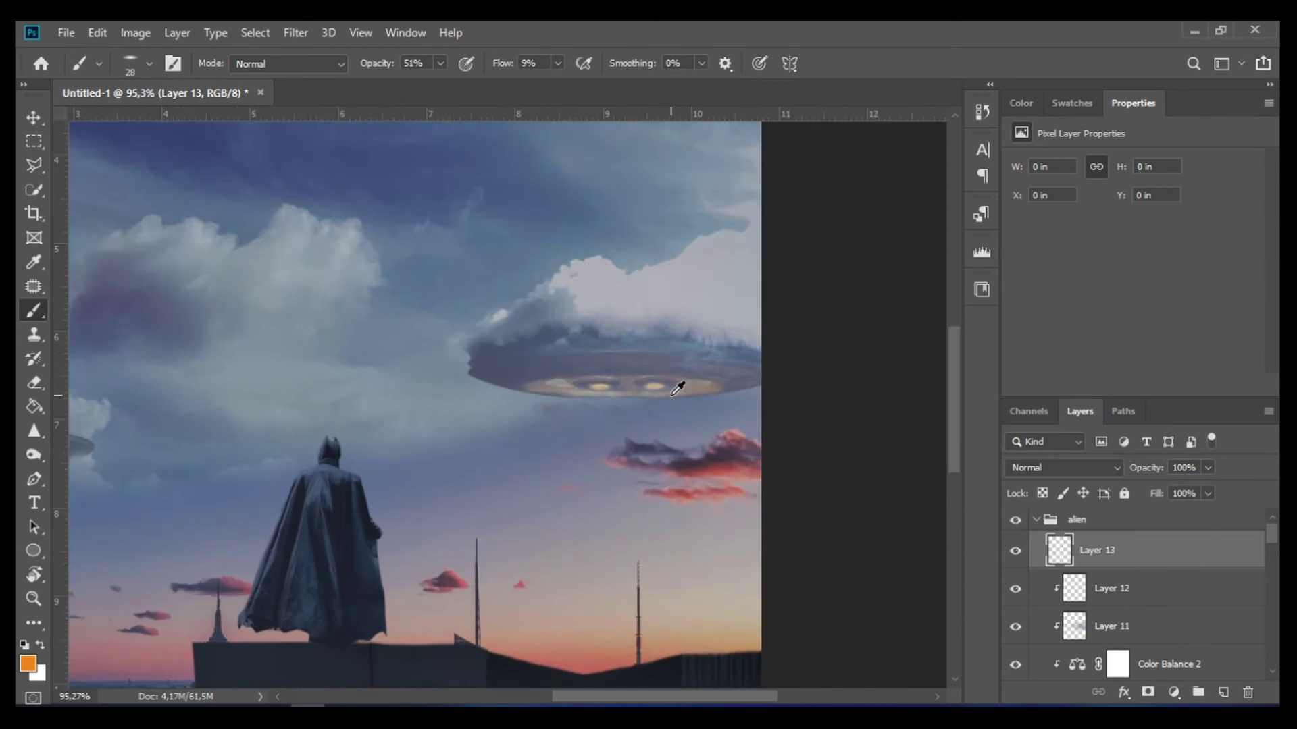
key("l")
left_click(550, 383)
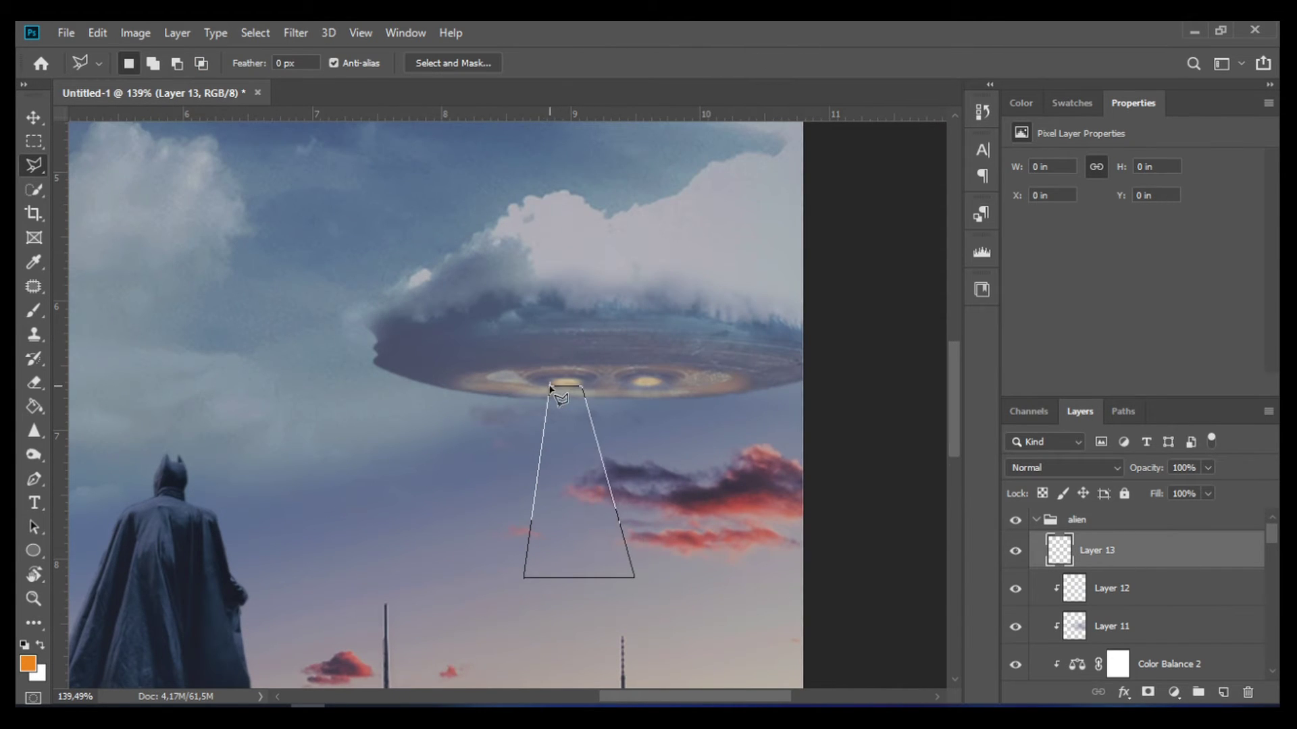
left_click(550, 385)
scroll(550, 385, "down", 3)
key("b")
right_click(567, 436)
key("Return")
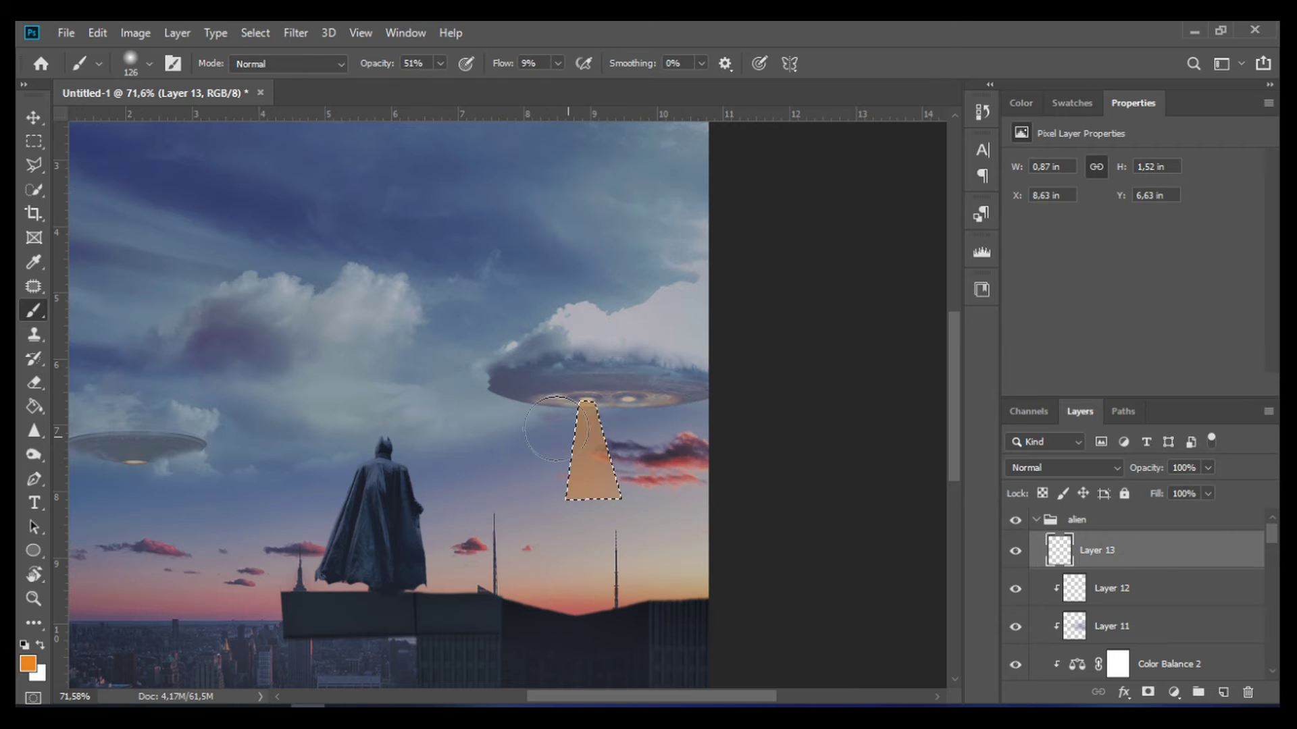
Convert the beam layer to a Smart Object and soften it with Gaussian Blur.
right_click(1108, 550)
left_click(899, 275)
left_click(295, 33)
left_click(585, 330)
key("ctrl+t")
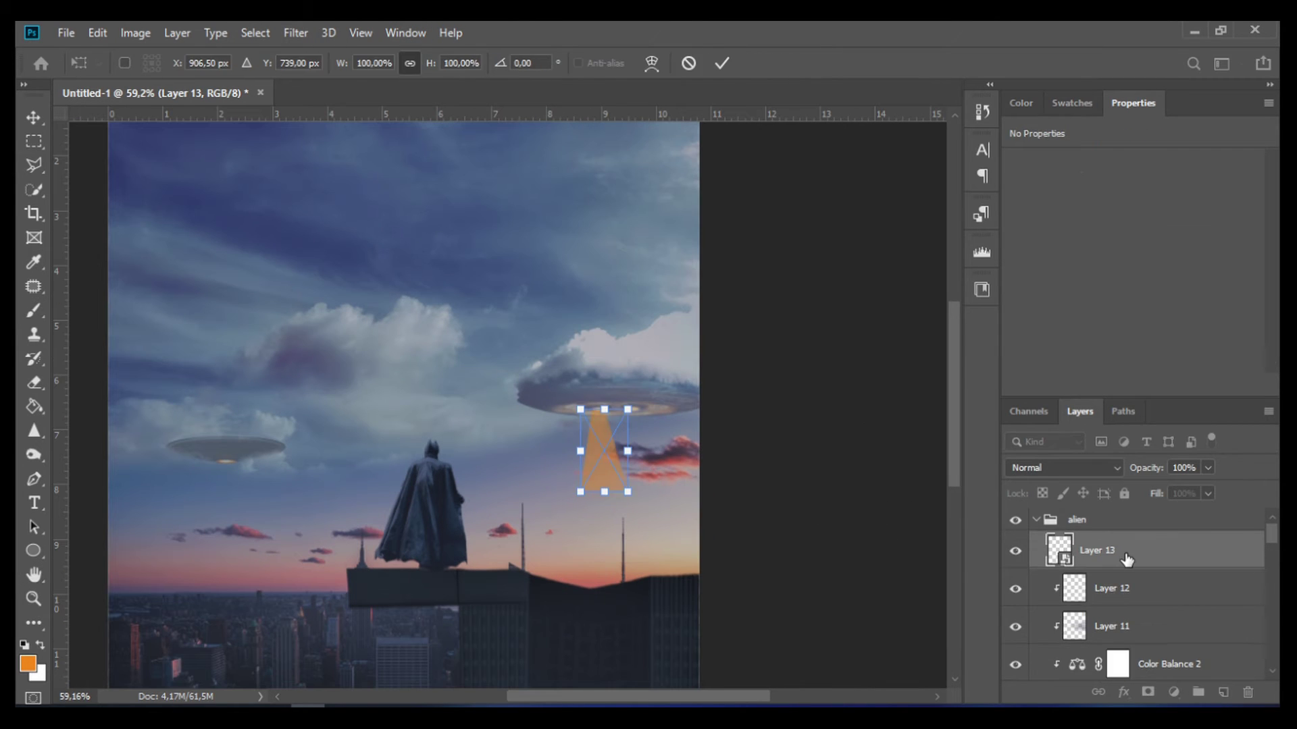
key("Return")
Duplicate the blurred beam and offset the copy to the right.
key("ctrl+j")
key("v")
scroll(628, 473, "up", 3)
mouse_move(546, 405)
left_mouse_down()
mouse_move(633, 398)
mouse_move(618, 424)
left_mouse_up()
key("Return")
scroll(830, 473, "down", 5)
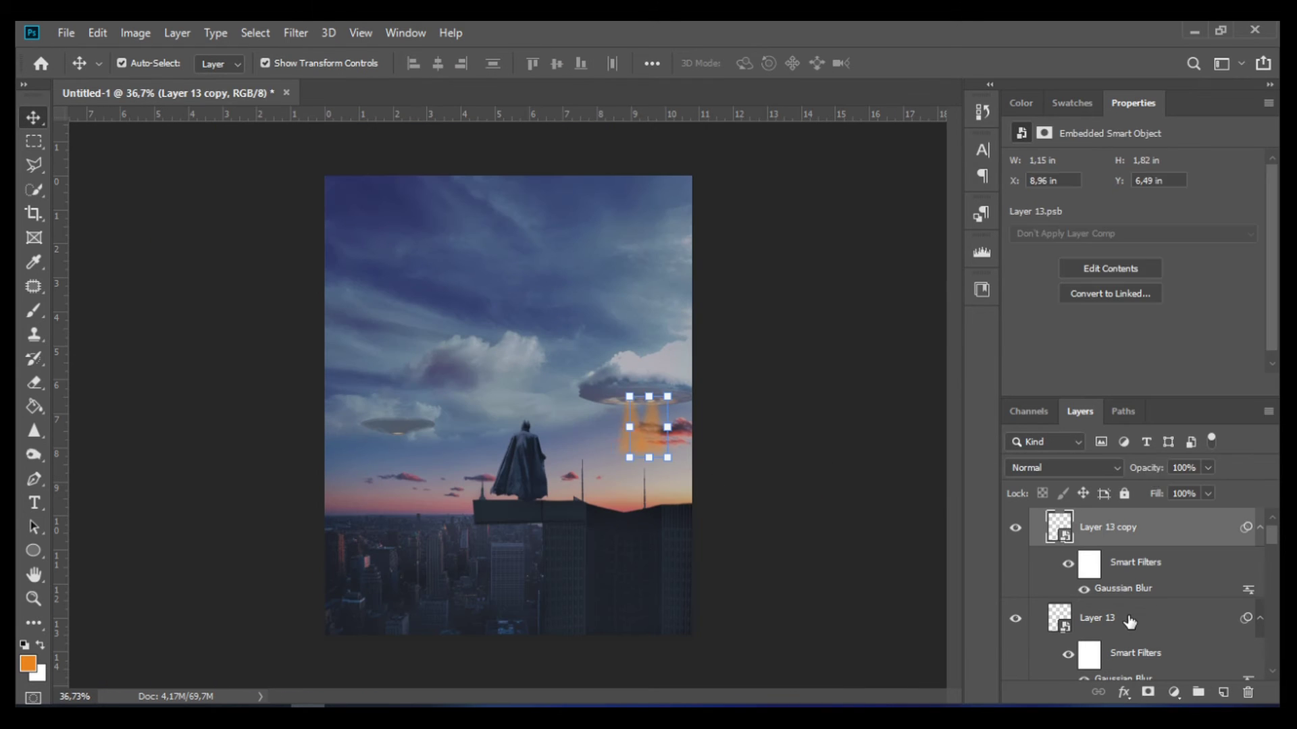
scroll(406, 455, "up", 5)
Add a new clipped Layer 14 above the left UFO's haze layer.
left_click(405, 455)
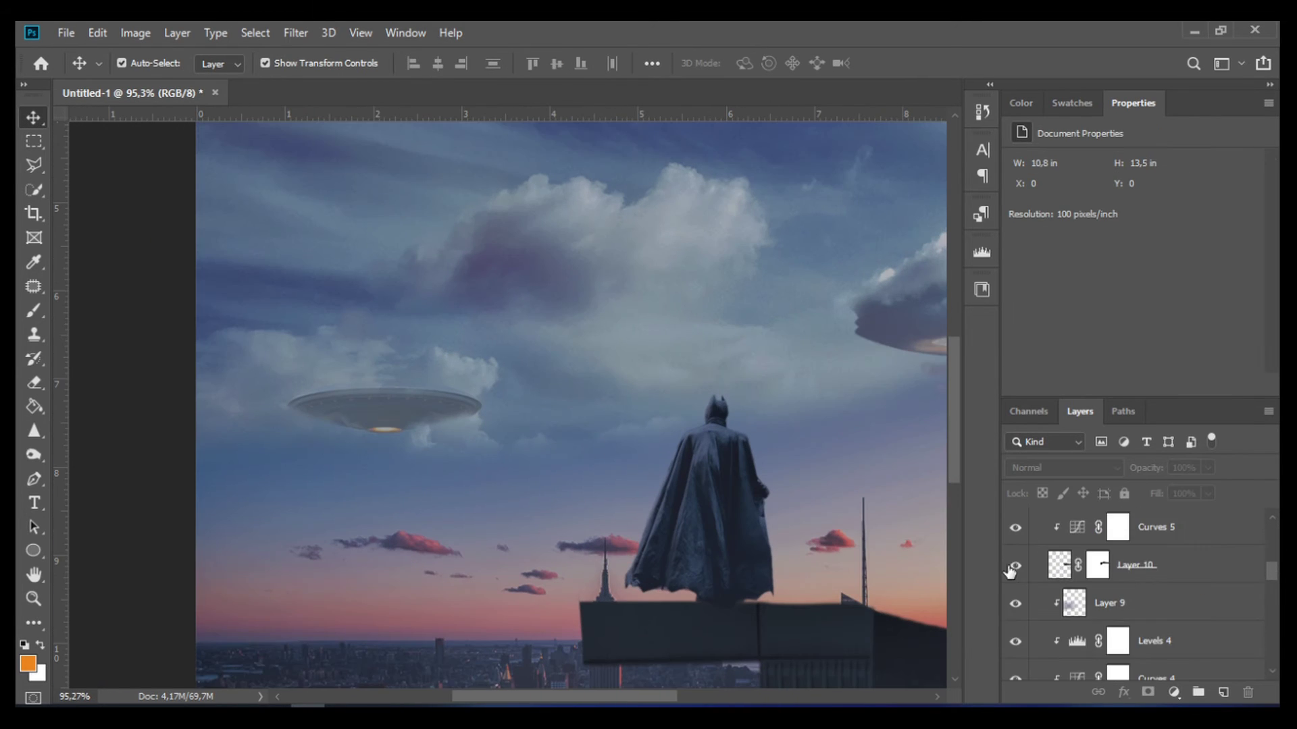
left_click(1230, 693)
scroll(405, 405, "up", 3)
right_click(642, 439)
Paint orange glow under the left UFO and along its rim on Layer 14.
key("b")
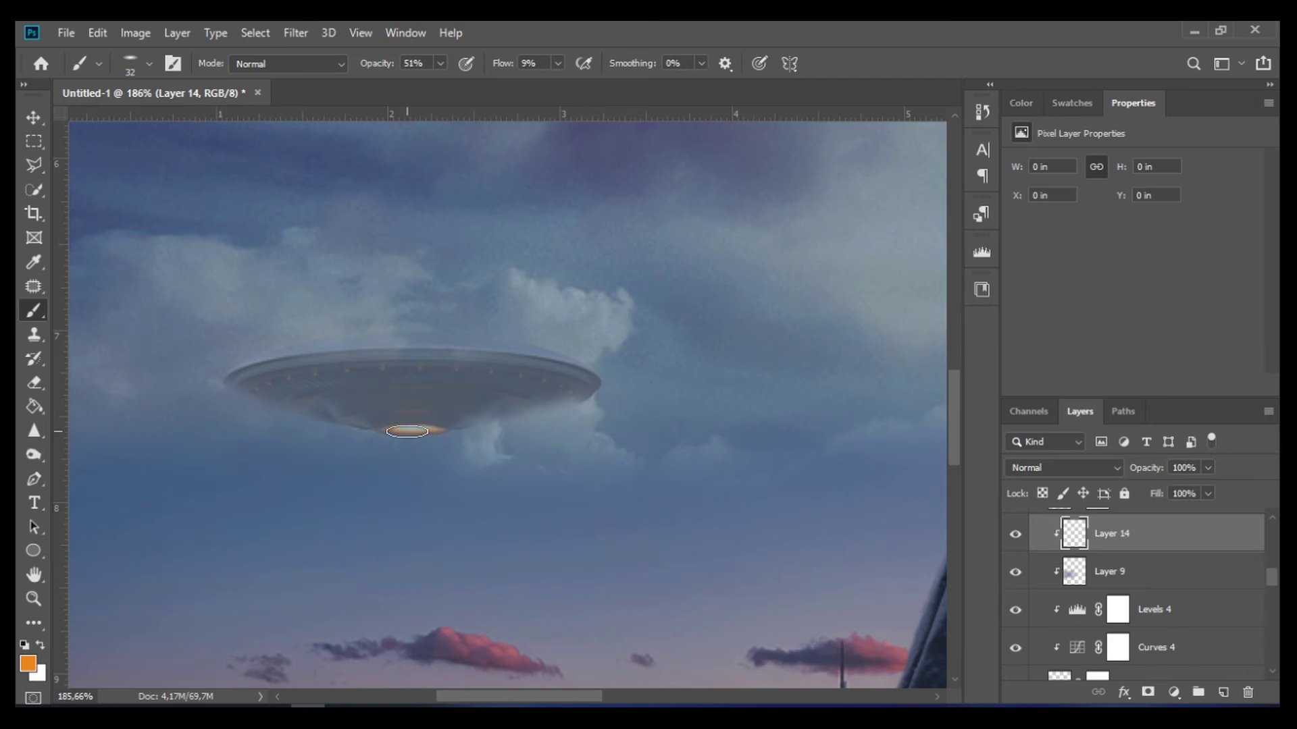
scroll(405, 392, "up", 2)
left_click_drag(419, 427, 493, 426)
left_click_drag(428, 402, 581, 371)
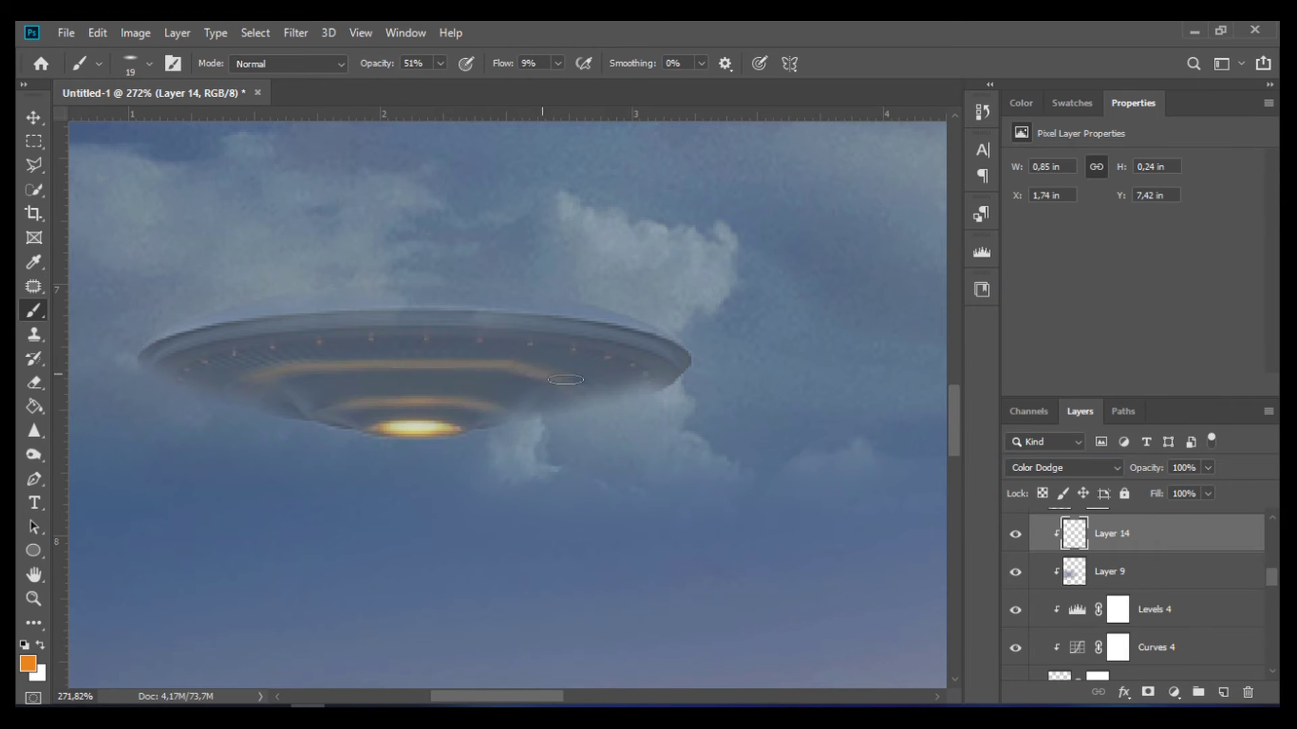
scroll(703, 429, "down", 3)
scroll(727, 429, "up", 2)
scroll(726, 428, "up", 2)
left_click_drag(493, 379, 742, 388)
scroll(742, 388, "down", 3)
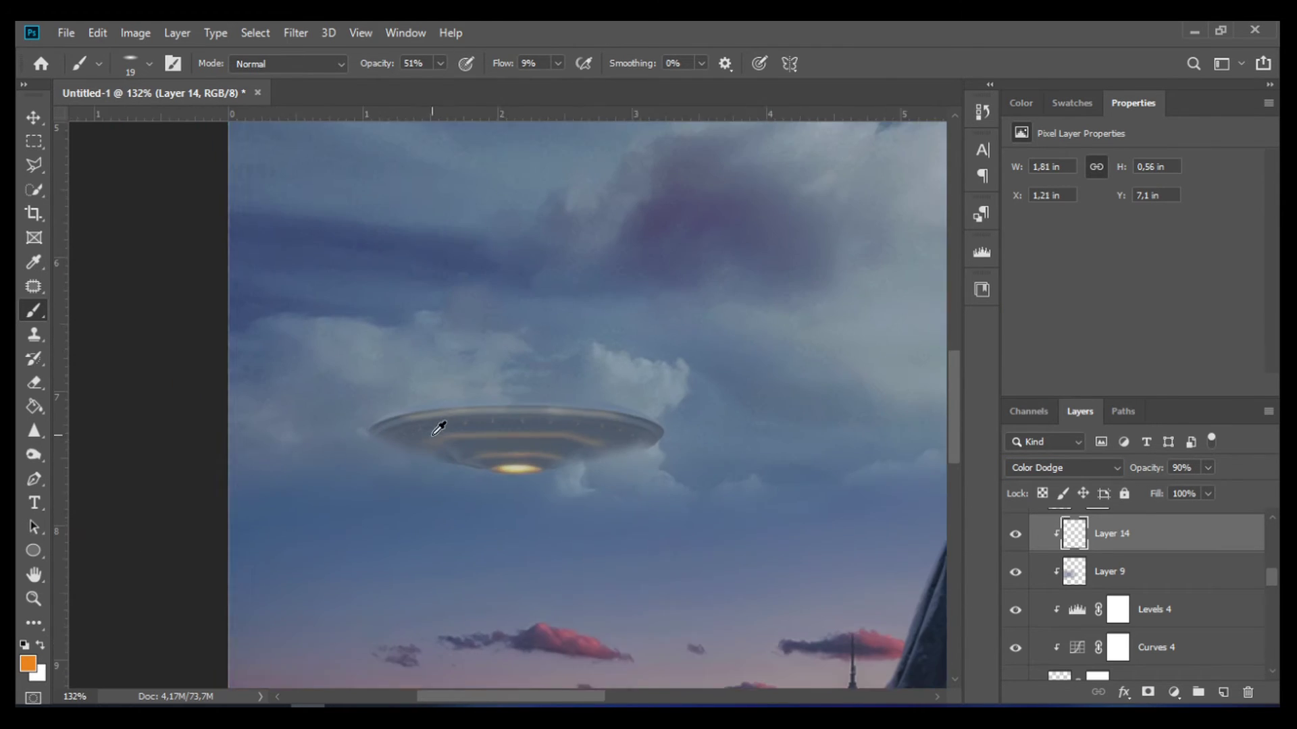
Lasso a beam shape below the left UFO on new Layer 15 and paint it orange.
left_click(1223, 692)
key("l")
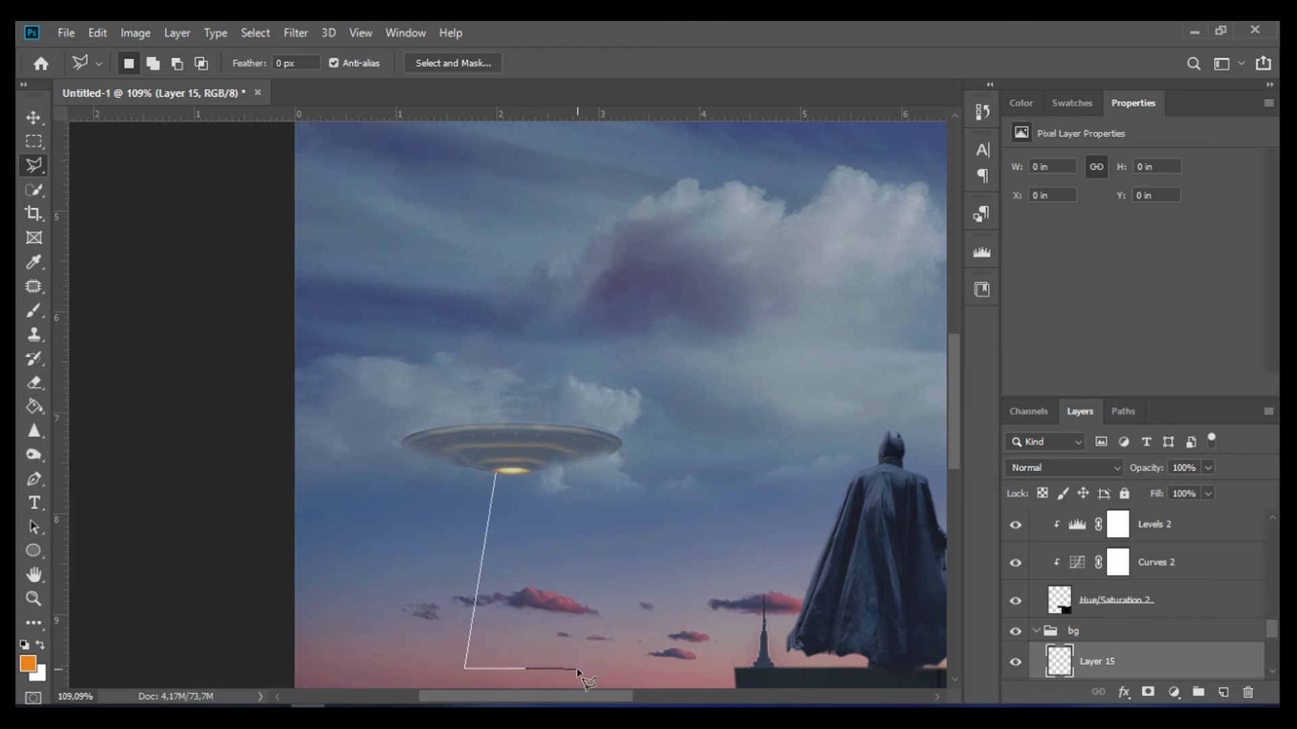
left_click(499, 476)
scroll(500, 476, "down", 3)
key("b")
left_click_drag(544, 581, 555, 521)
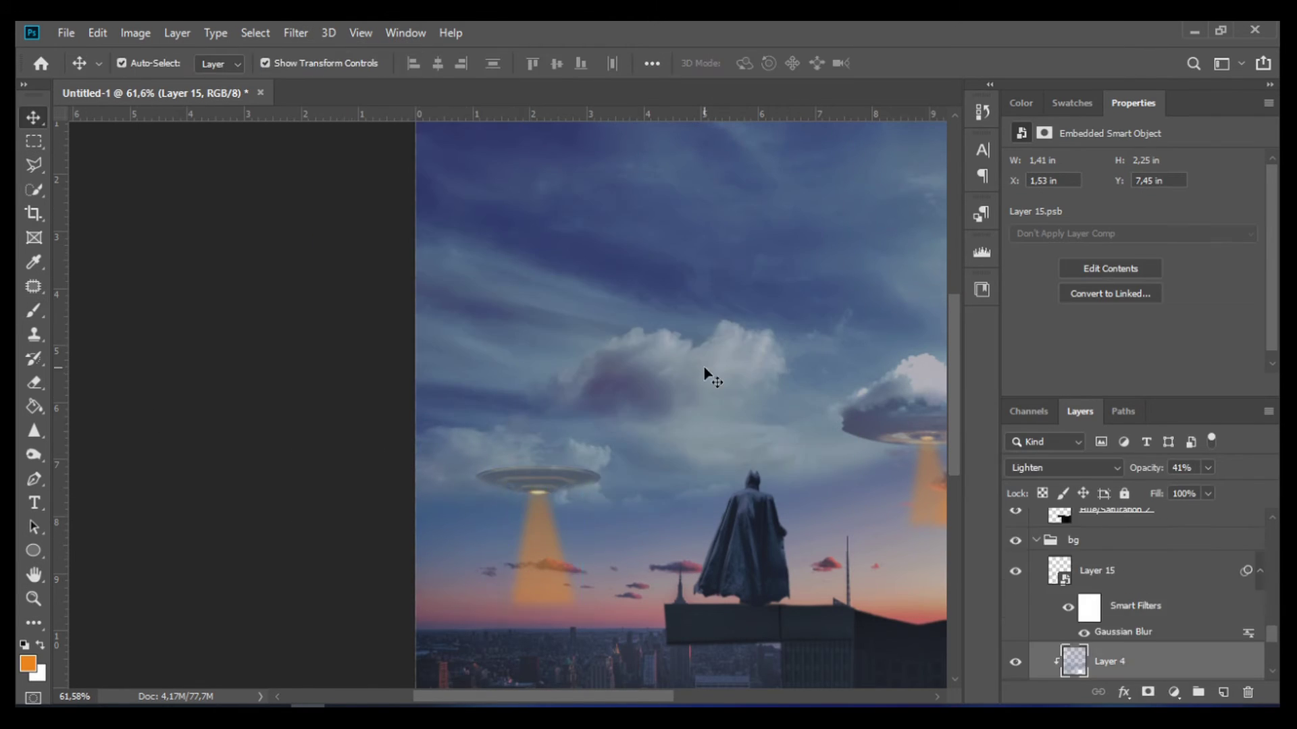
scroll(777, 406, "down", 2)
scroll(839, 434, "down", 2)
scroll(1066, 603, "up", 5)
Add a Color Balance adjustment clipped to the building layer and adjust its midtones.
scroll(1066, 603, "up", 5)
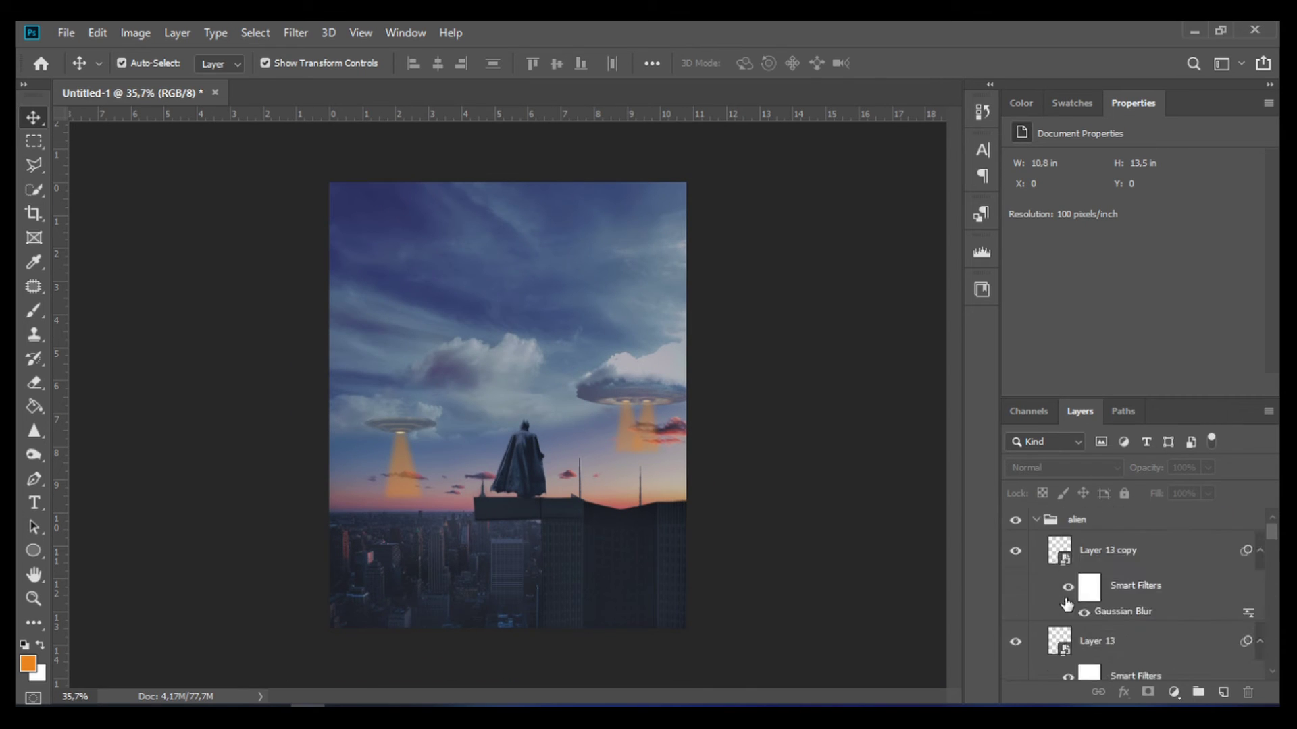
scroll(1066, 603, "down", 5)
left_click(1148, 582)
left_click(1174, 693)
left_click(1209, 513)
left_click_drag(1108, 265, 1112, 267)
left_click_drag(1108, 230, 1094, 235)
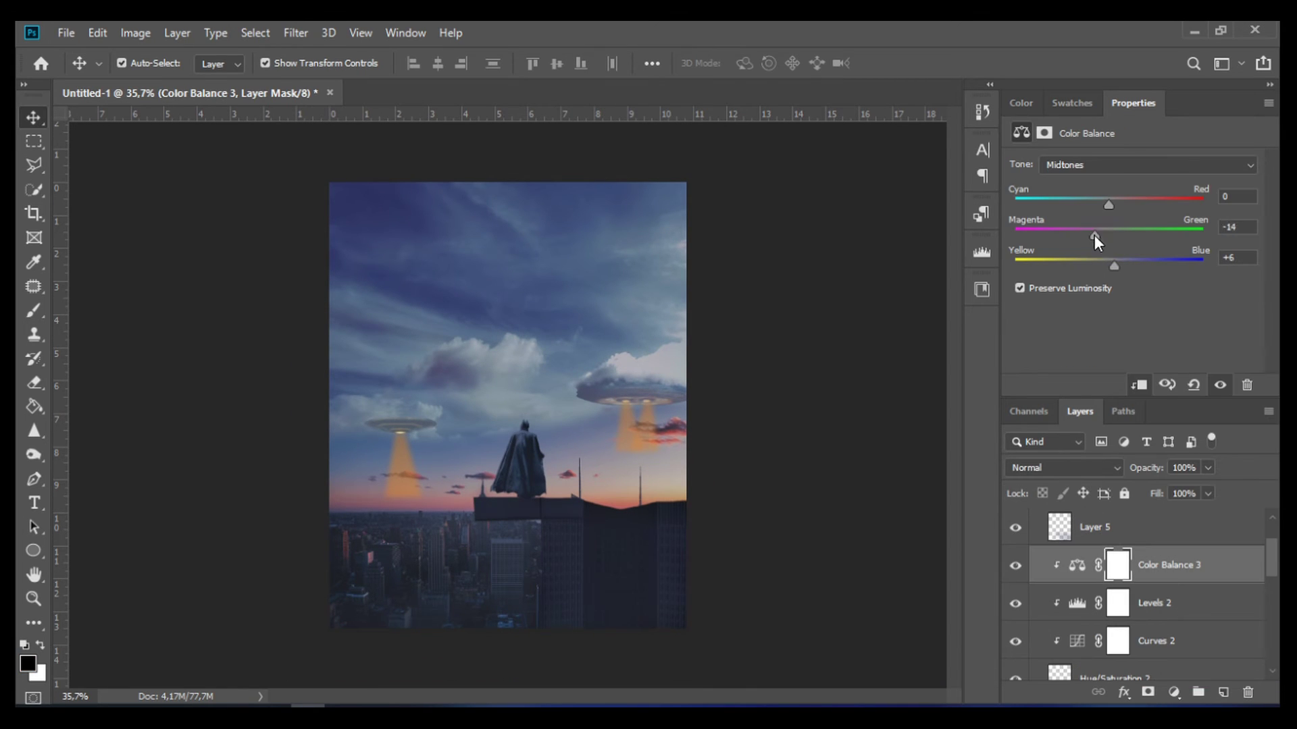
Set the Color Balance shadows blue to 0, and shift highlights toward red with blue +11.
left_click(1148, 164)
left_click(1067, 181)
left_click_drag(1120, 266, 1108, 266)
key("Down")
key("Down")
left_click_drag(1110, 205, 1125, 204)
left_click_drag(1130, 267, 1118, 266)
Add a clipped layer above Color Balance 3 and set a soft brush to 10% flow, 301 px.
key("ctrl+0")
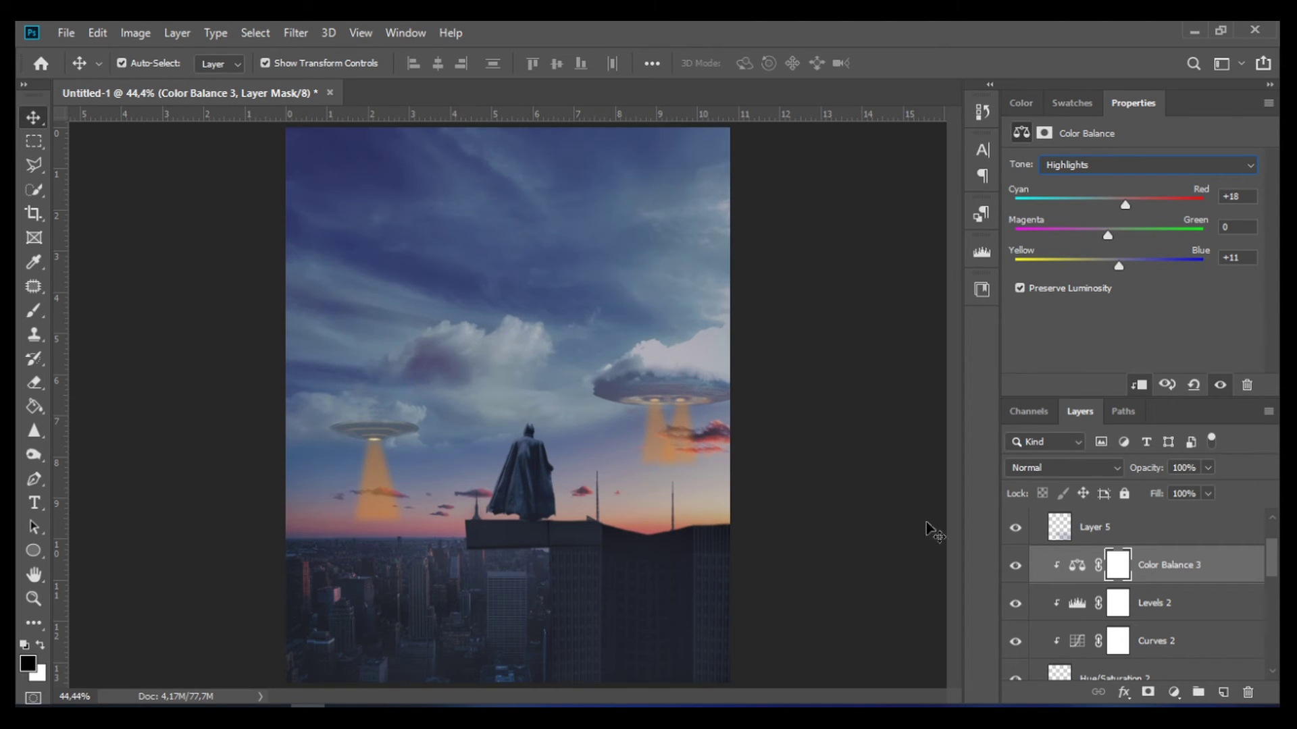
left_click(1223, 691)
key("b")
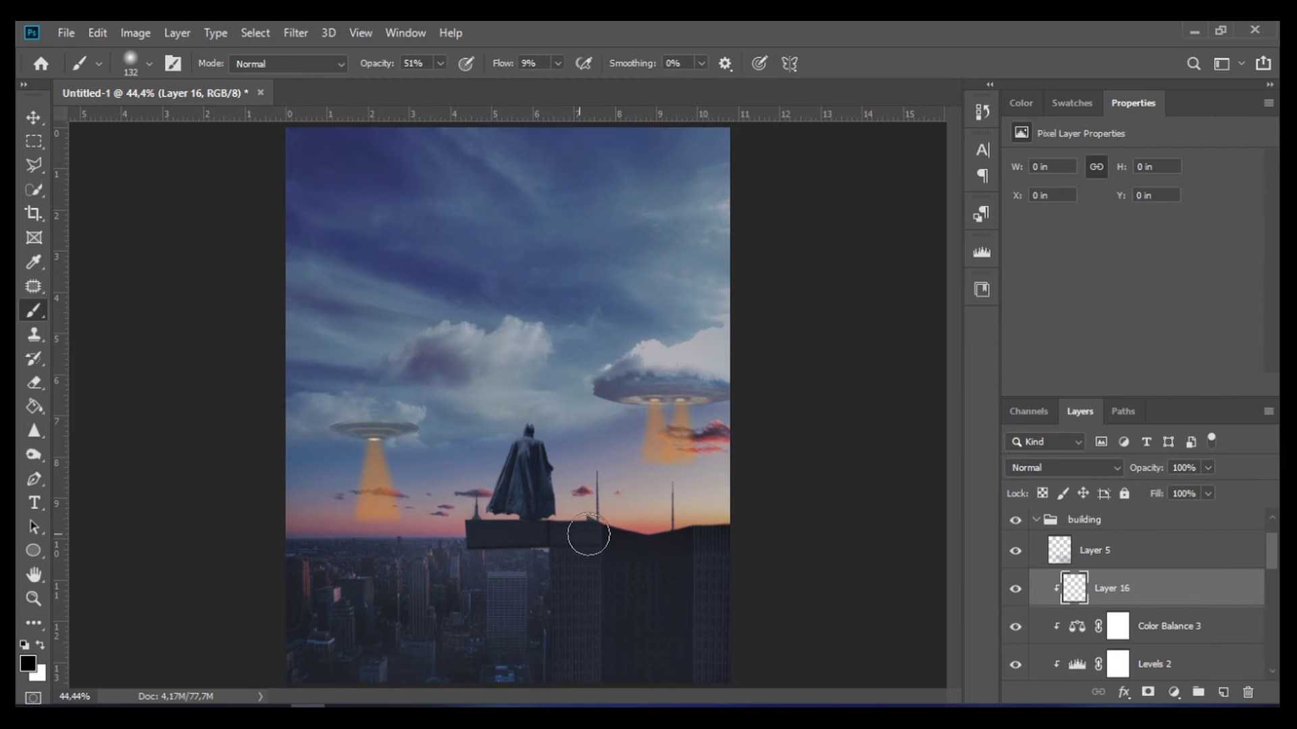
scroll(602, 538, "down", 1)
key("alt+bracketleft")
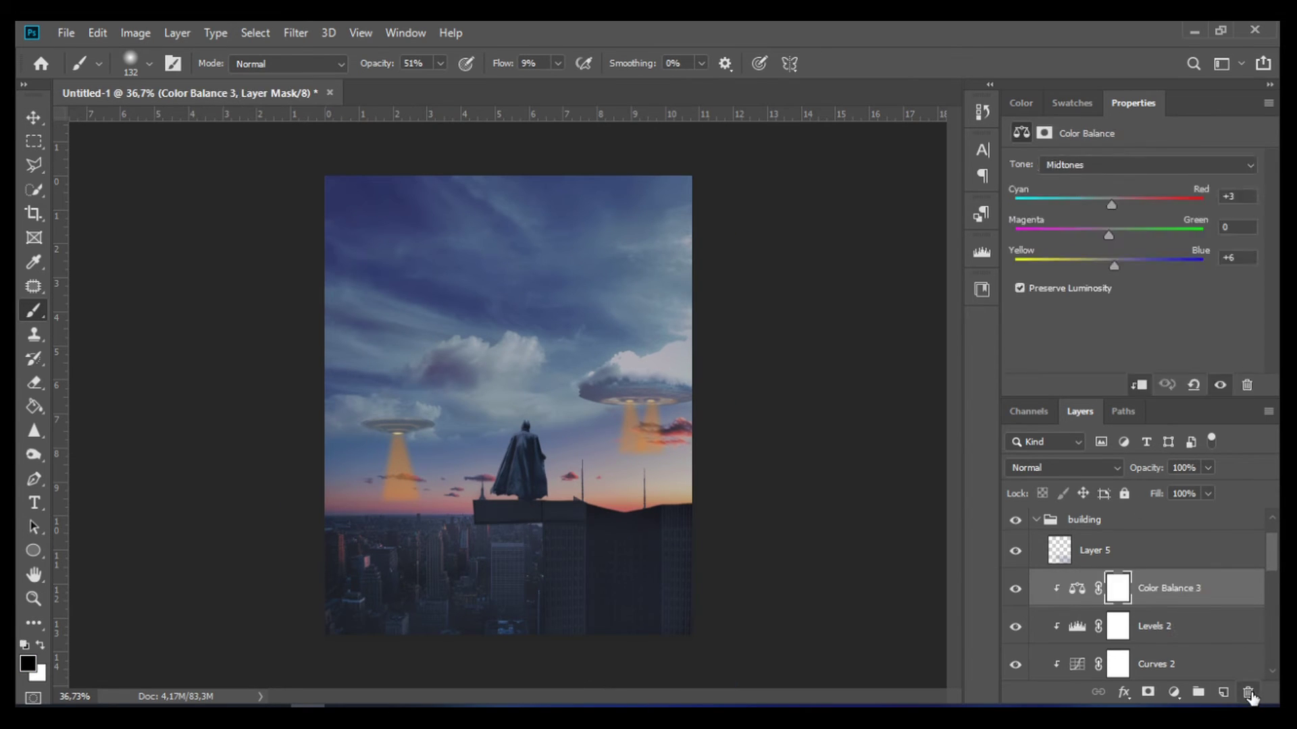
key("alt+bracketright")
right_click(651, 484)
left_click_drag(492, 68, 497, 72)
right_click(589, 507, "alt")
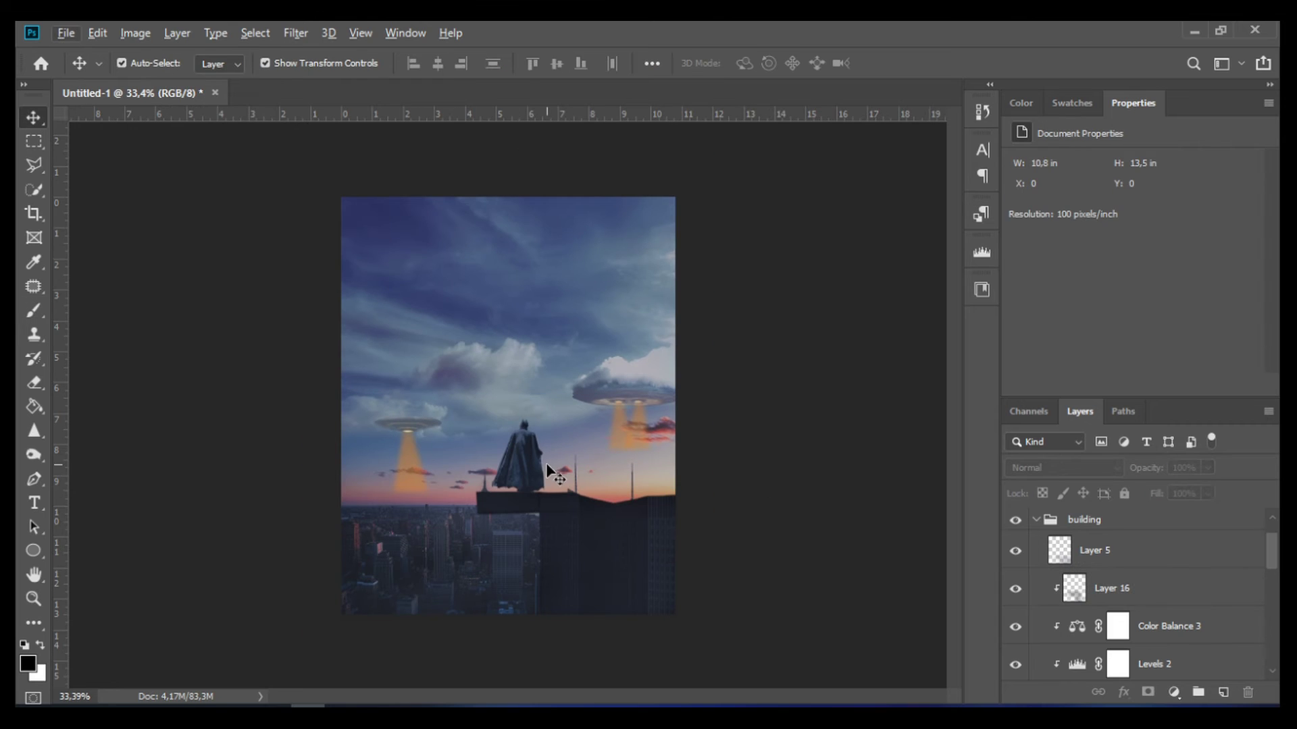
Nudge the Curves 1 curve to refine the city's tones.
scroll(1135, 594, "down", 5)
left_click(1085, 538)
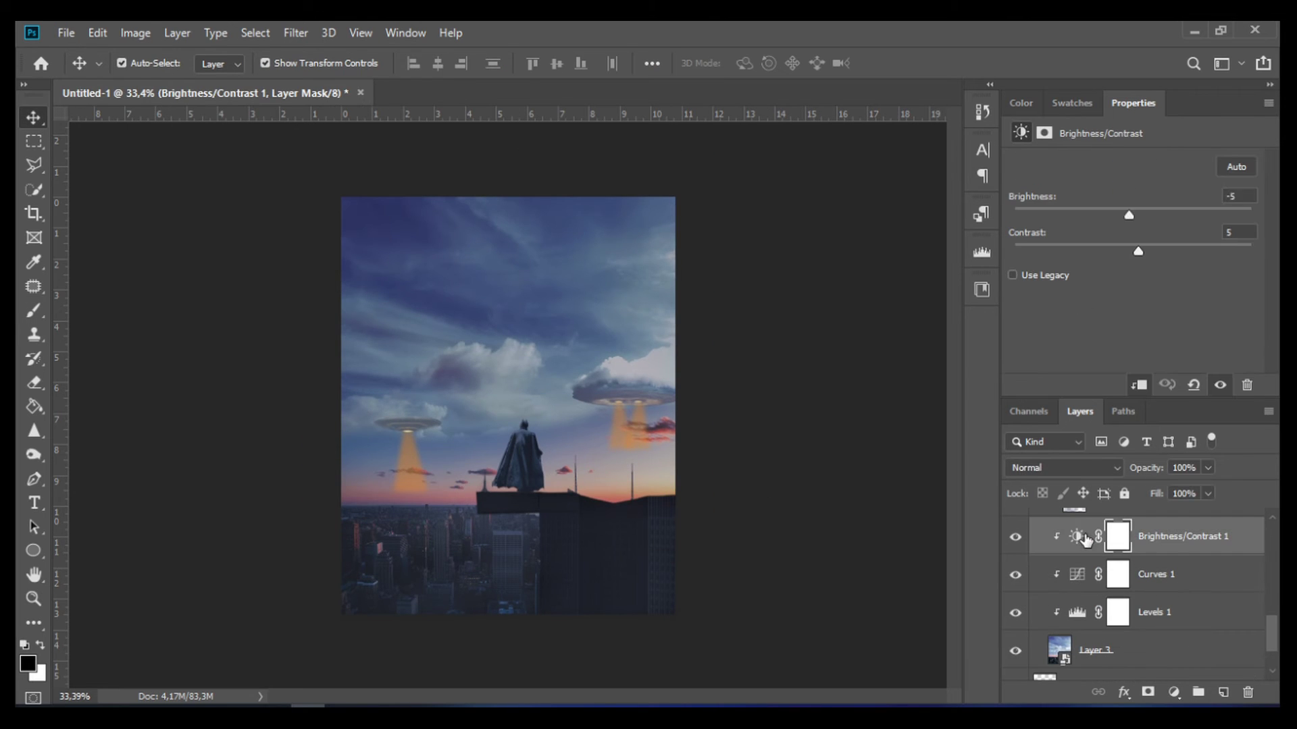
key("alt+bracketleft")
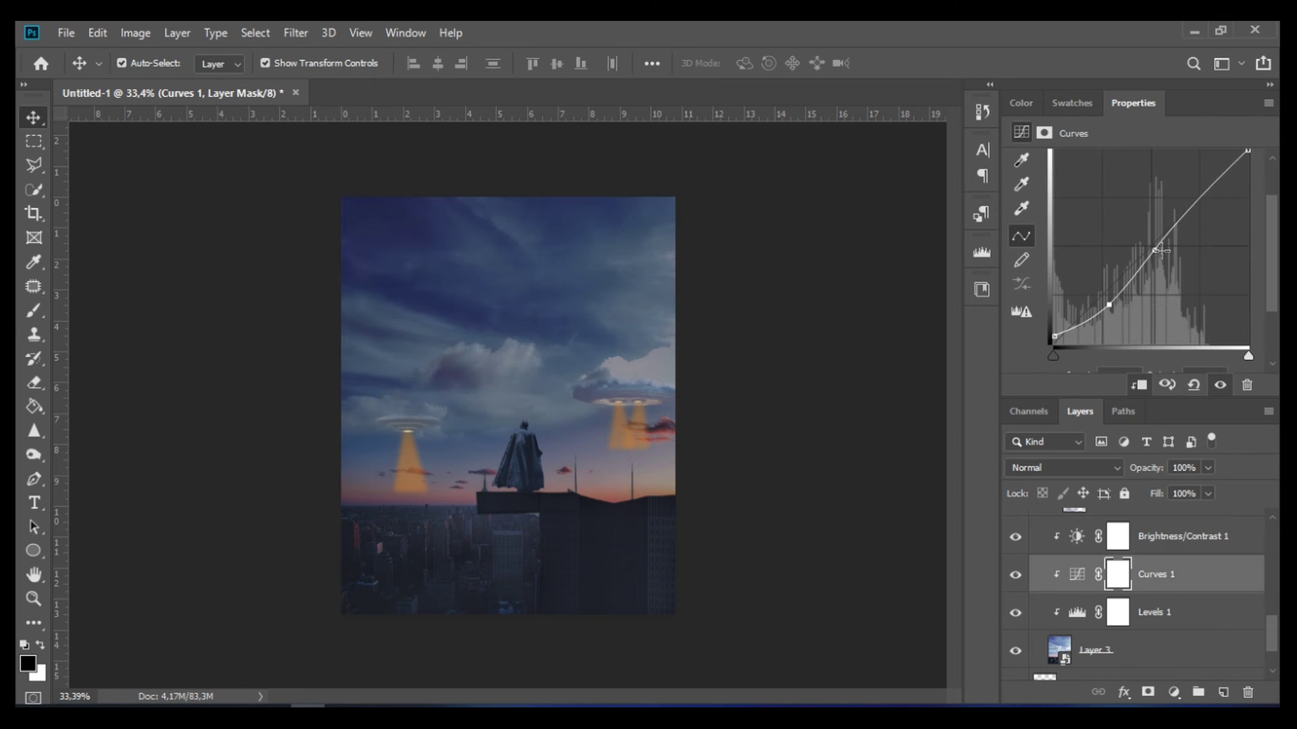
left_click_drag(1154, 251, 1154, 251)
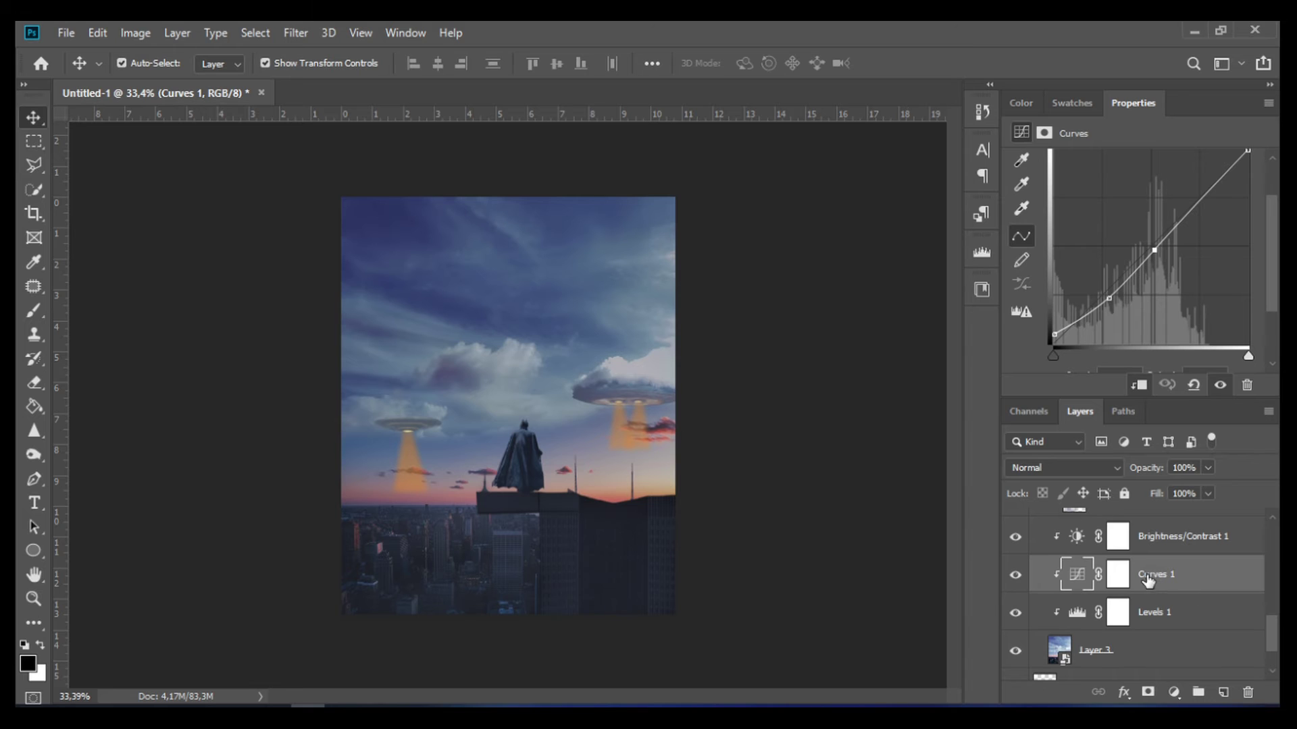
Select Layer 16 in the building group with the Brush, then collapse the group.
scroll(1148, 579, "down", 5)
left_click(1033, 589)
left_click(34, 311)
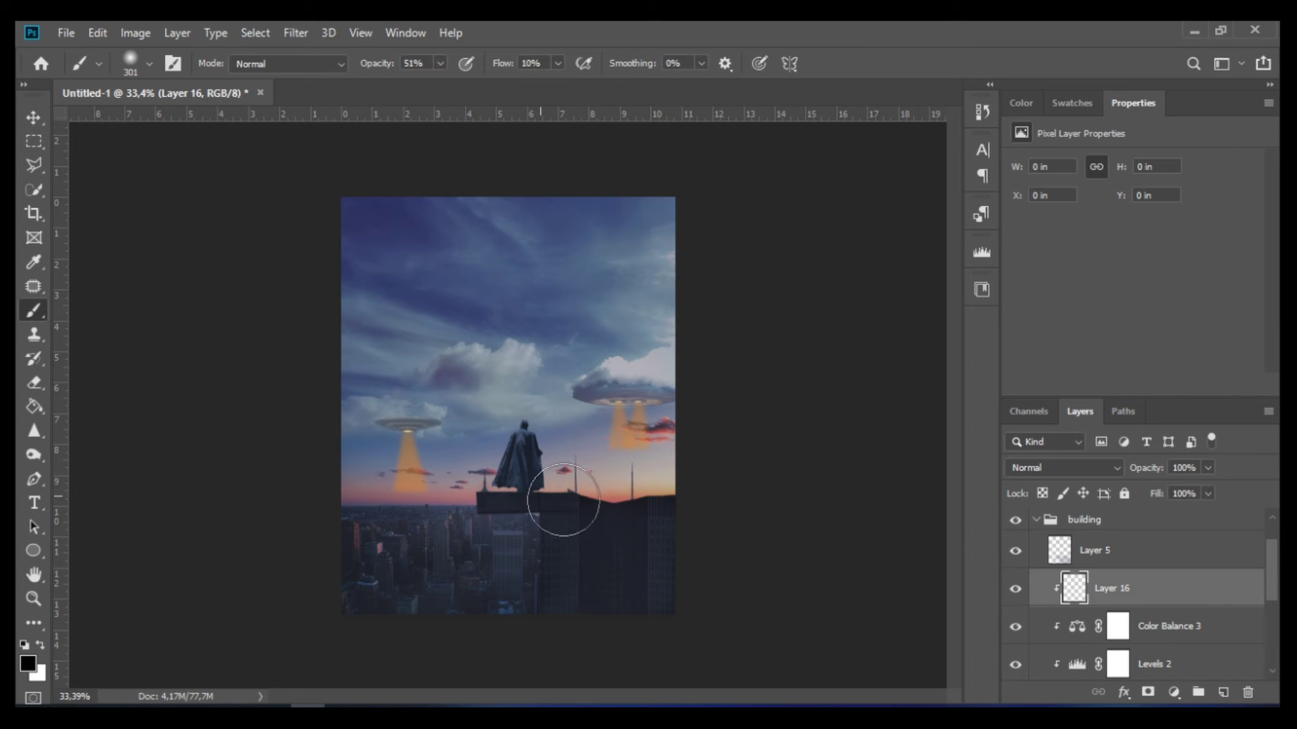
left_click(1036, 519)
On a new clipped layer, darken Batman's cape with soft strokes.
key("ctrl+shift+alt+n")
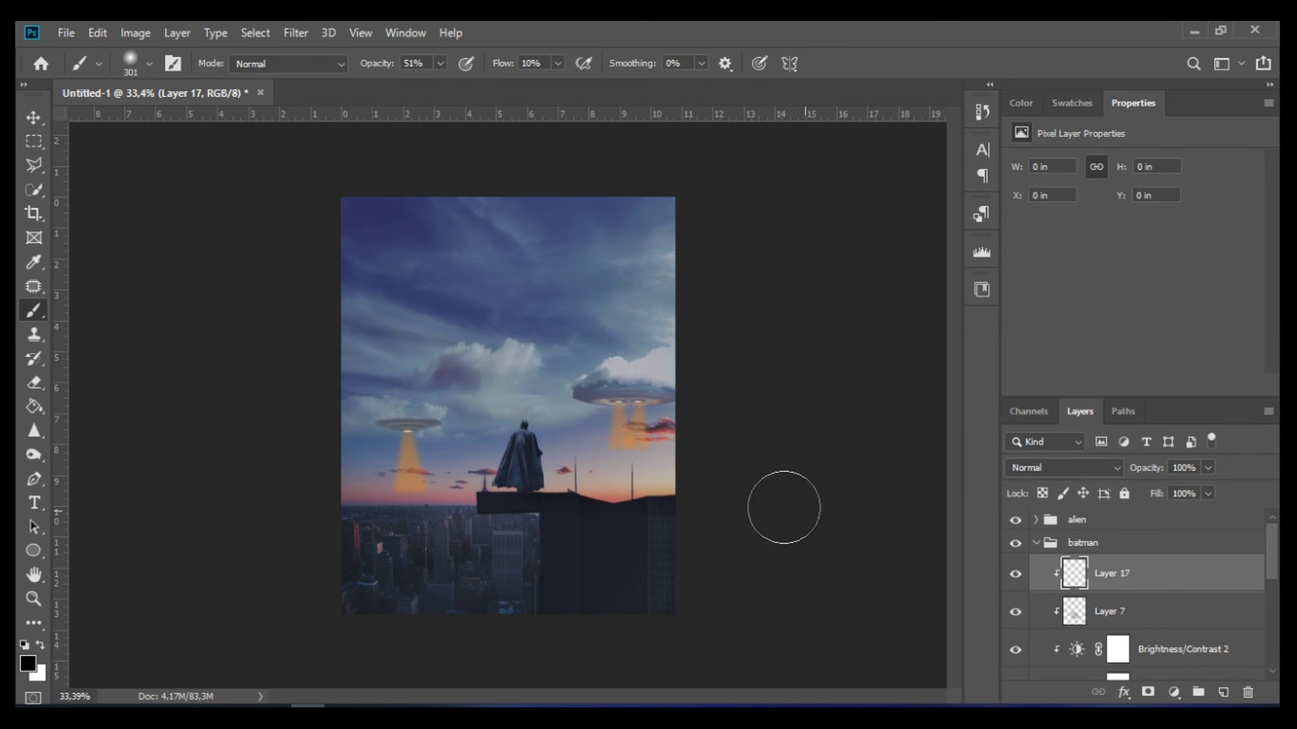
key("ctrl+plus")
key("ctrl+plus")
key("ctrl+plus")
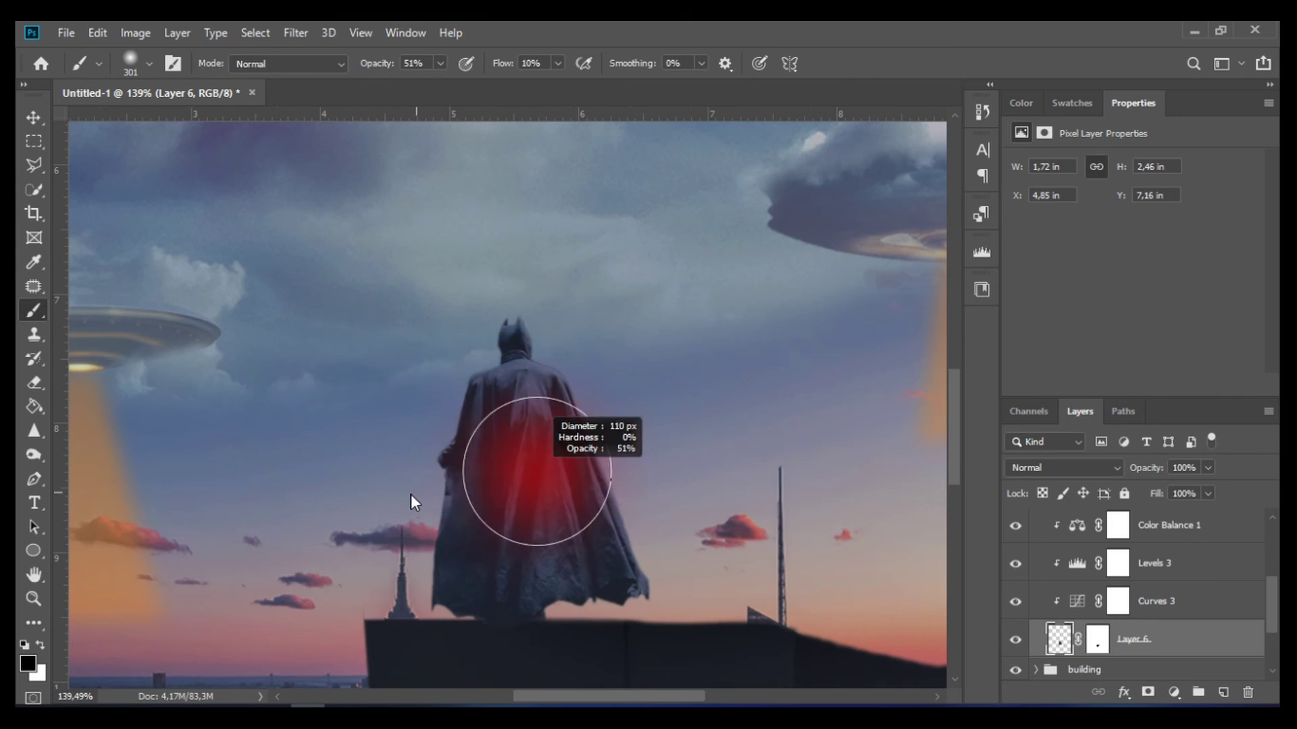
mouse_move(451, 438)
left_mouse_down()
mouse_move(464, 579)
mouse_move(448, 550)
left_mouse_up()
On another new layer, paint tan light along the cape edge and blend it as Screen.
left_click(1223, 692)
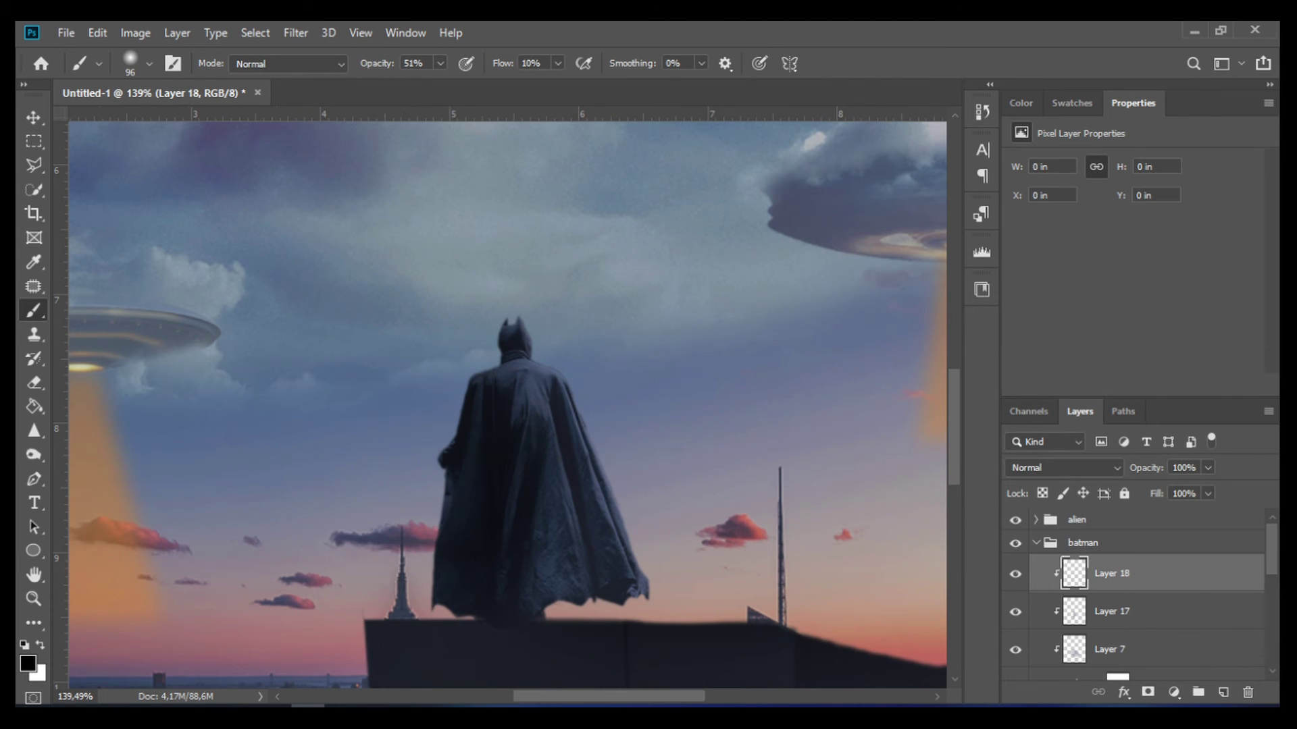
left_click(872, 284, "alt")
left_click_drag(567, 378, 581, 595)
scroll(570, 368, "up", 2)
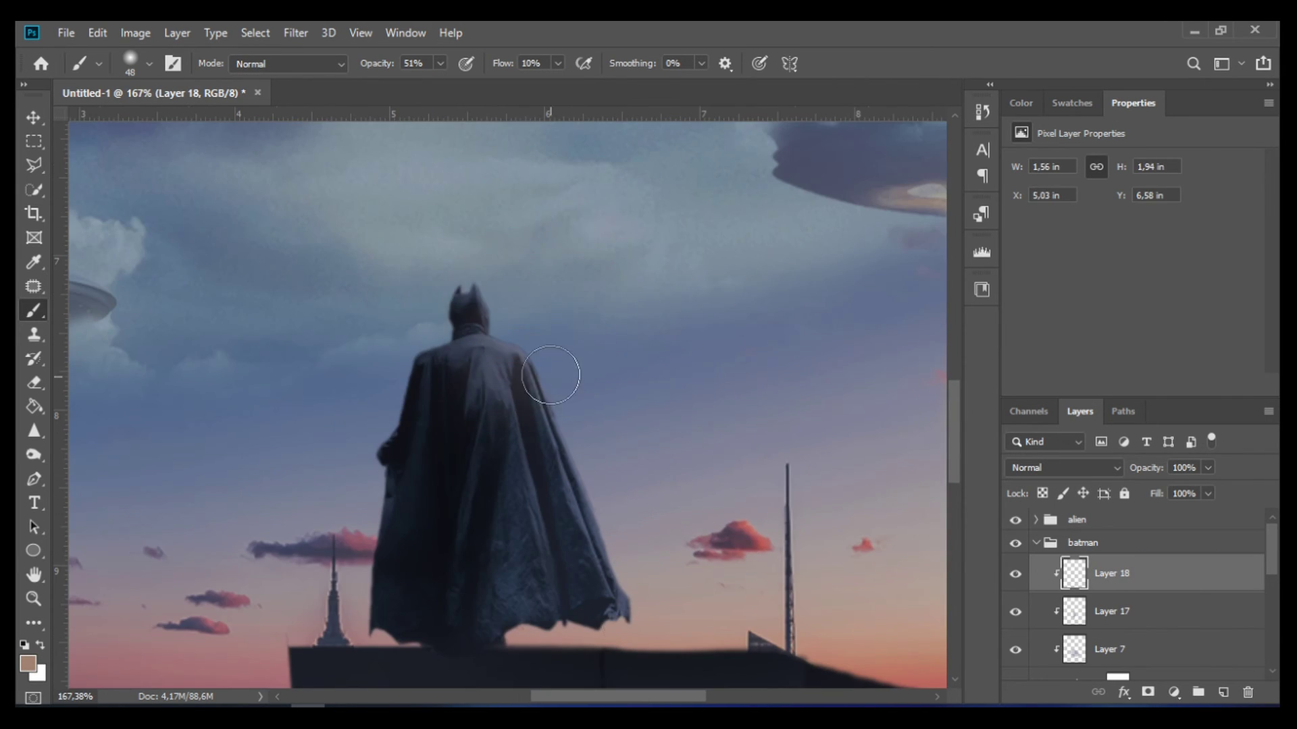
left_click_drag(541, 472, 489, 347)
scroll(607, 399, "down", 2)
left_click(1064, 468)
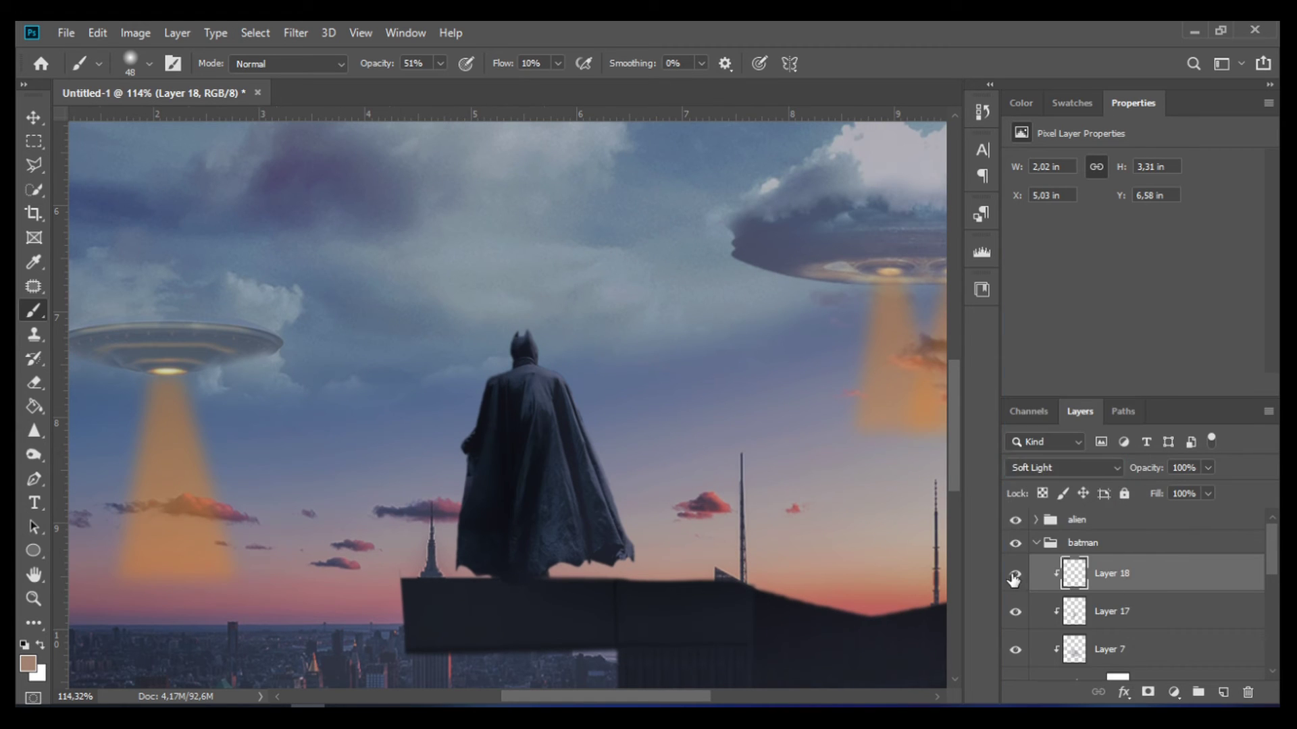
left_click(1063, 468)
left_click(1027, 396)
Fit the image in view, then select and deselect Layer 18 on Batman.
key("v")
scroll(776, 371, "down", 5)
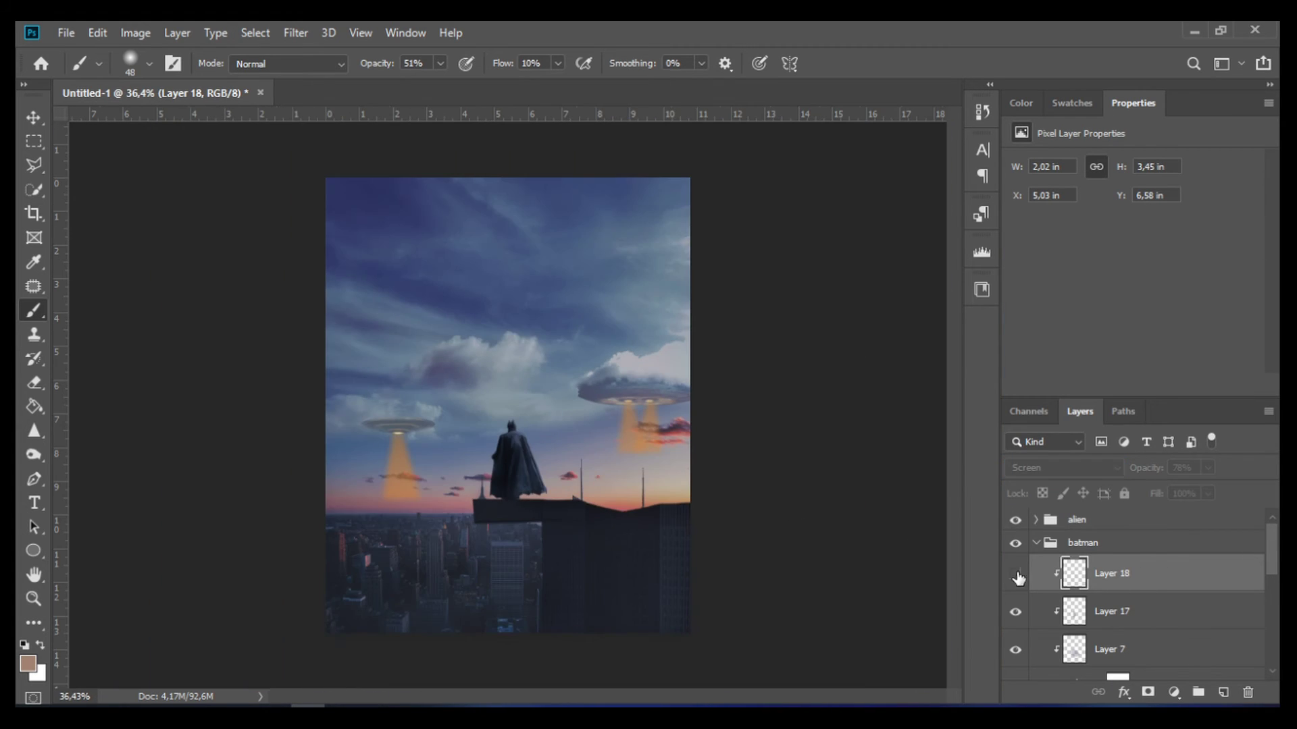
key("ctrl+0")
left_click(776, 371)
left_click(1114, 573)
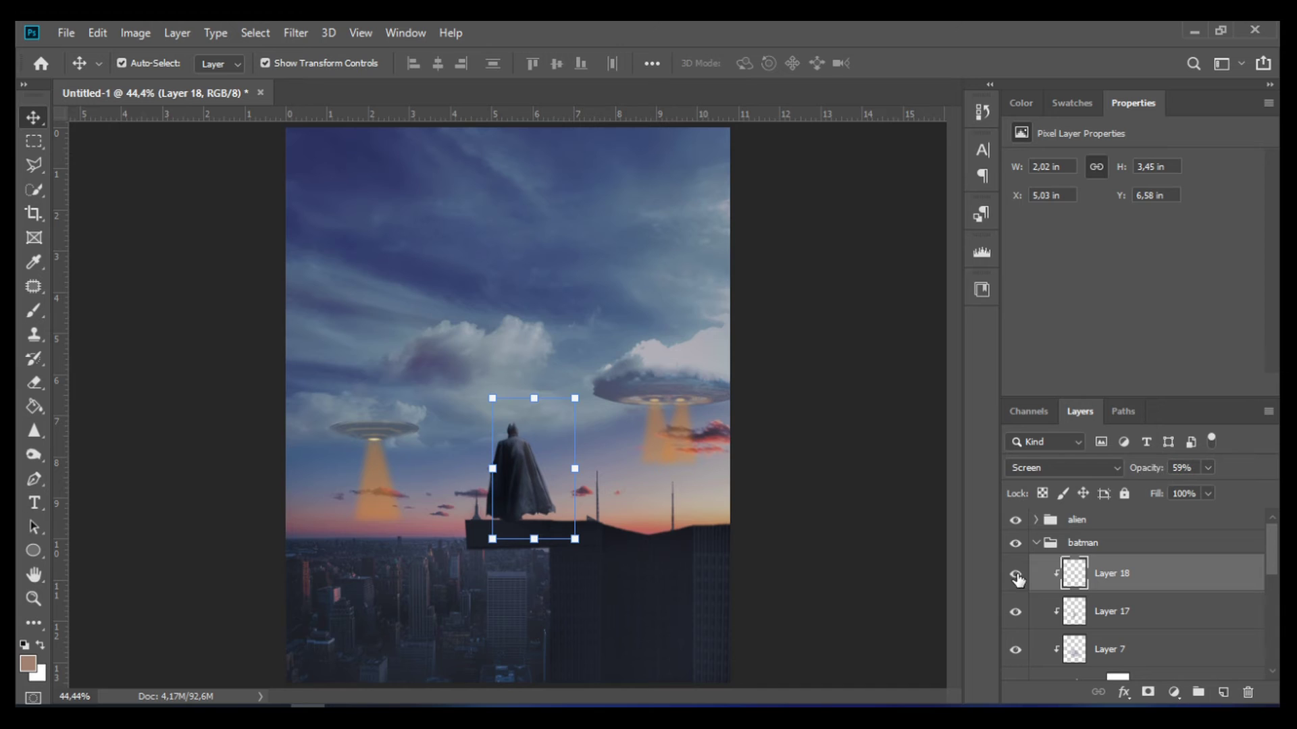
scroll(804, 486, "down", 1)
left_click(804, 486)
Select the Hue/Saturation 2 building layer and start a Free Transform with its options menu.
left_click(1081, 542)
left_click(1148, 600)
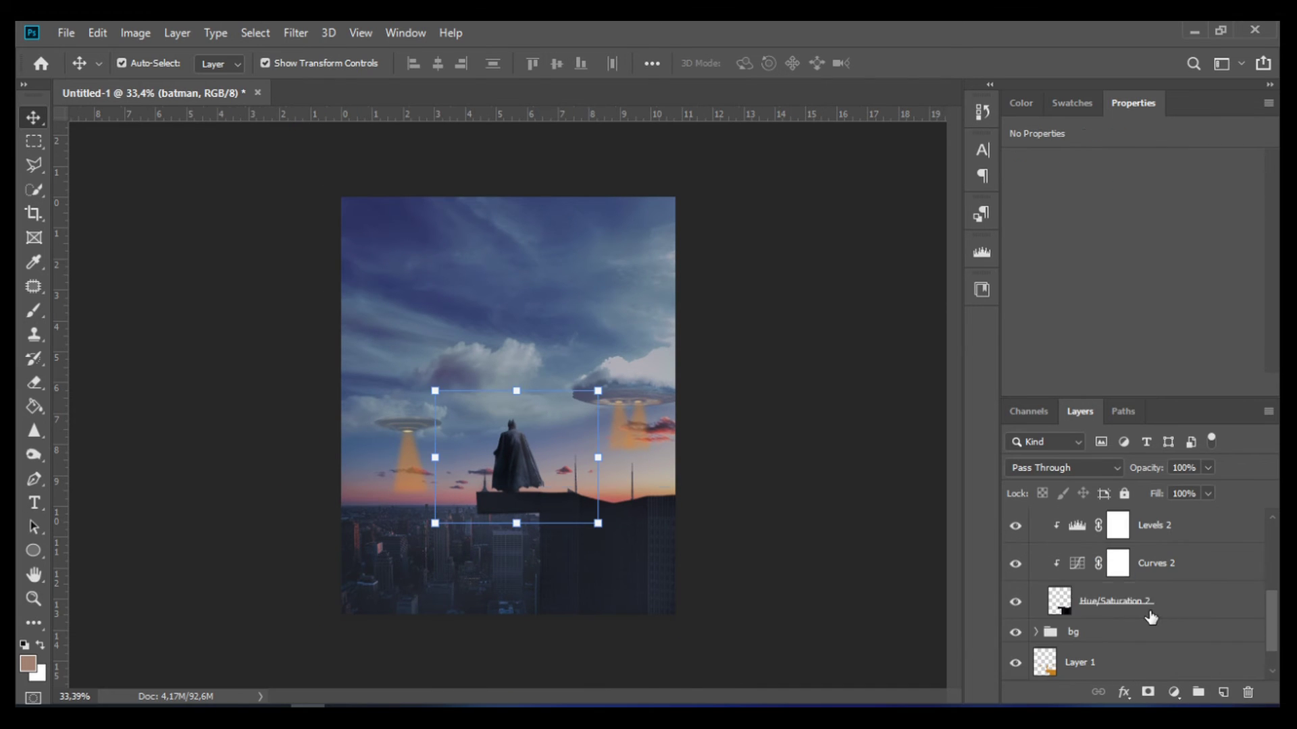
key("ctrl+t")
right_click(587, 500)
Warp the building's right edge outward and set the haze layer to Soft Light.
left_click(615, 348)
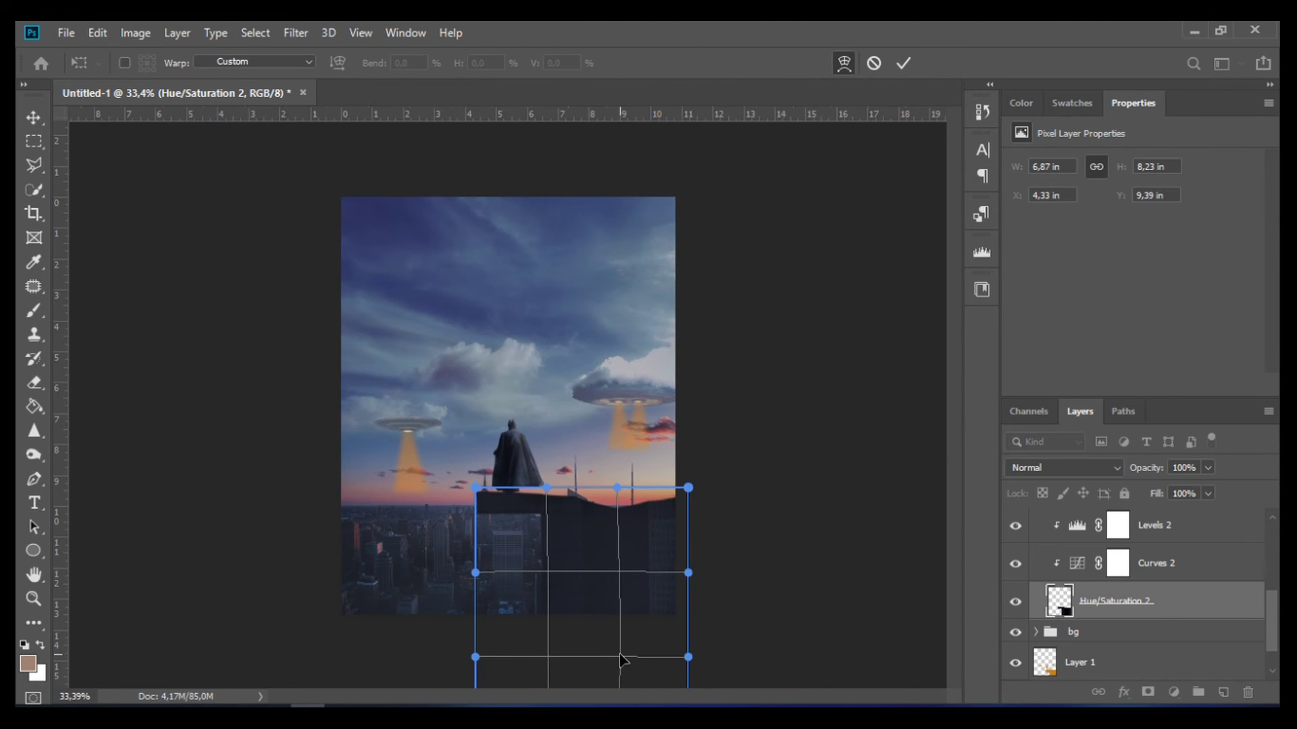
left_click_drag(688, 573, 688, 577)
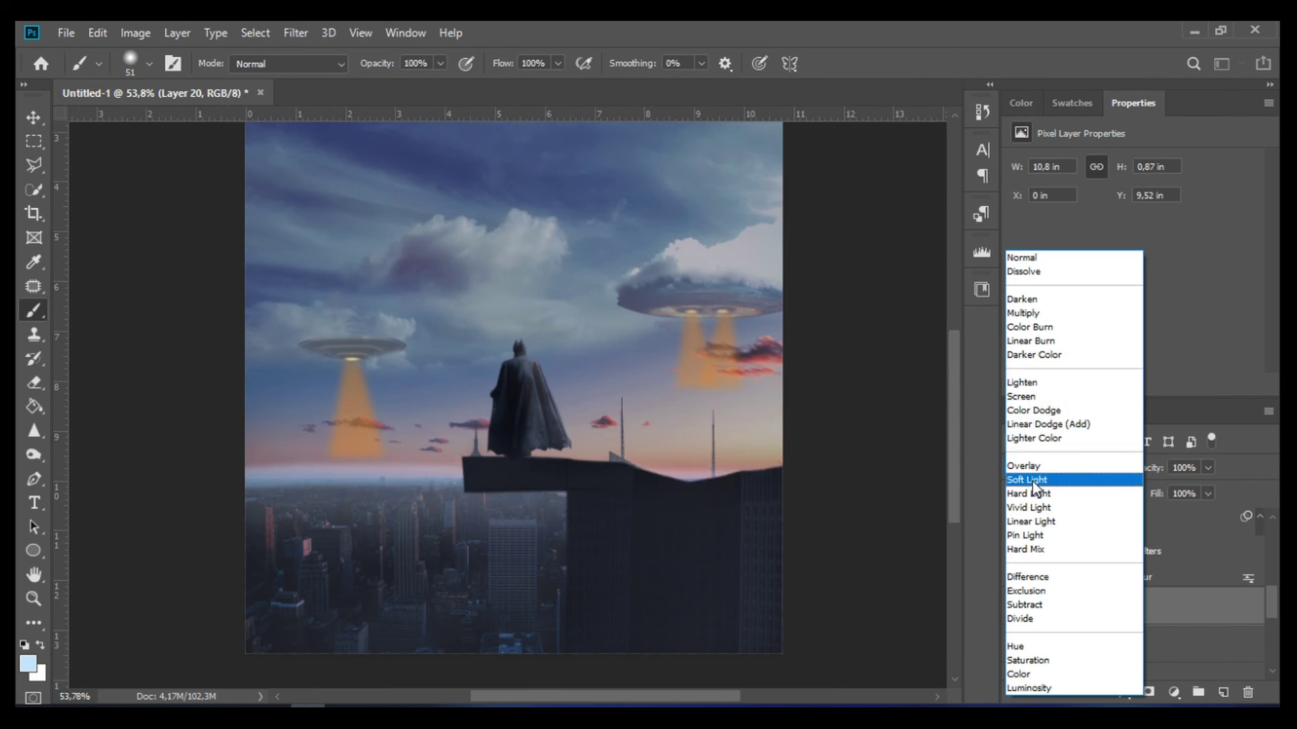
left_click(1034, 480)
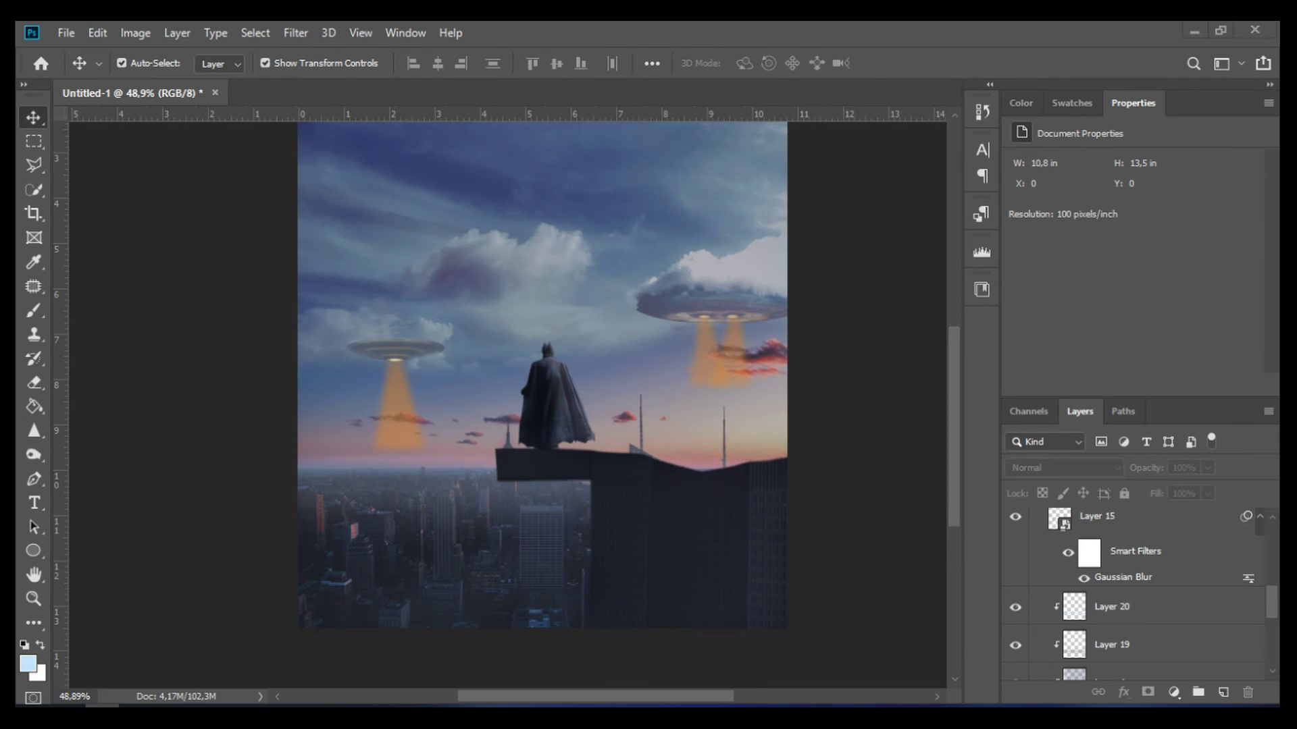
scroll(723, 358, "down", 1)
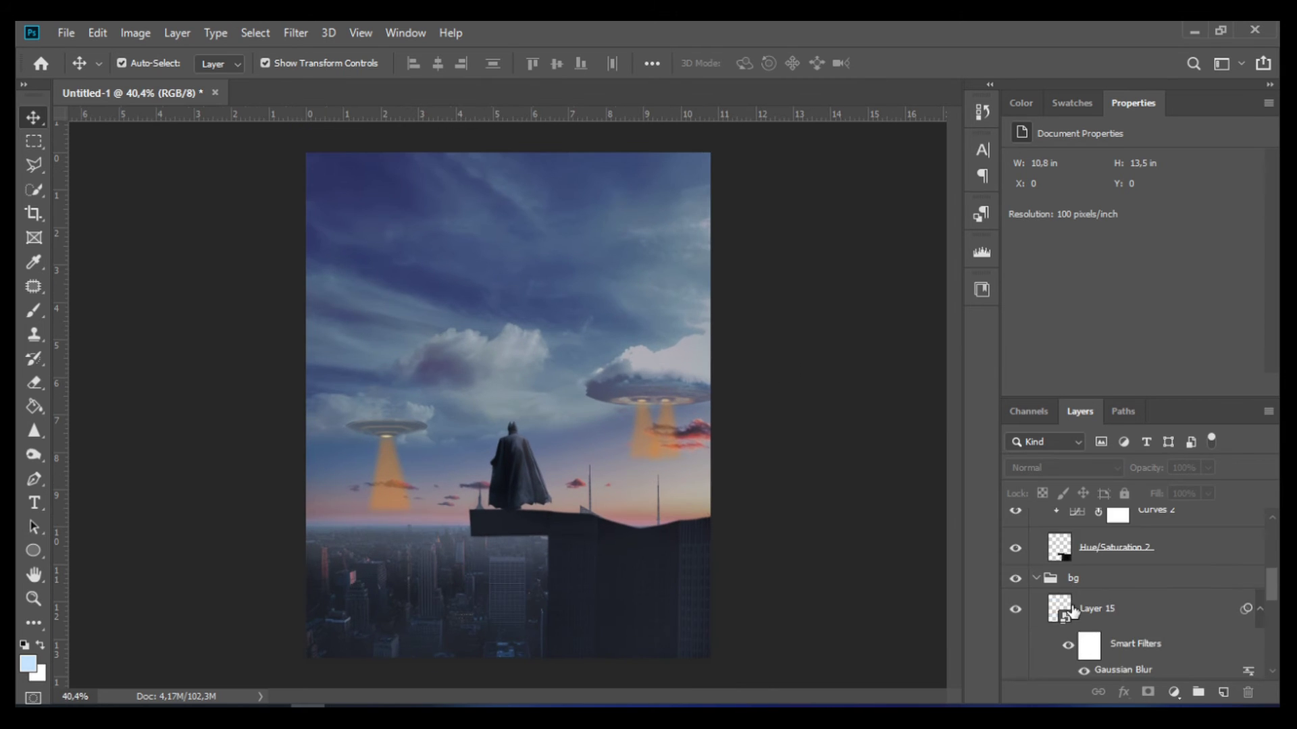
left_click(1081, 582)
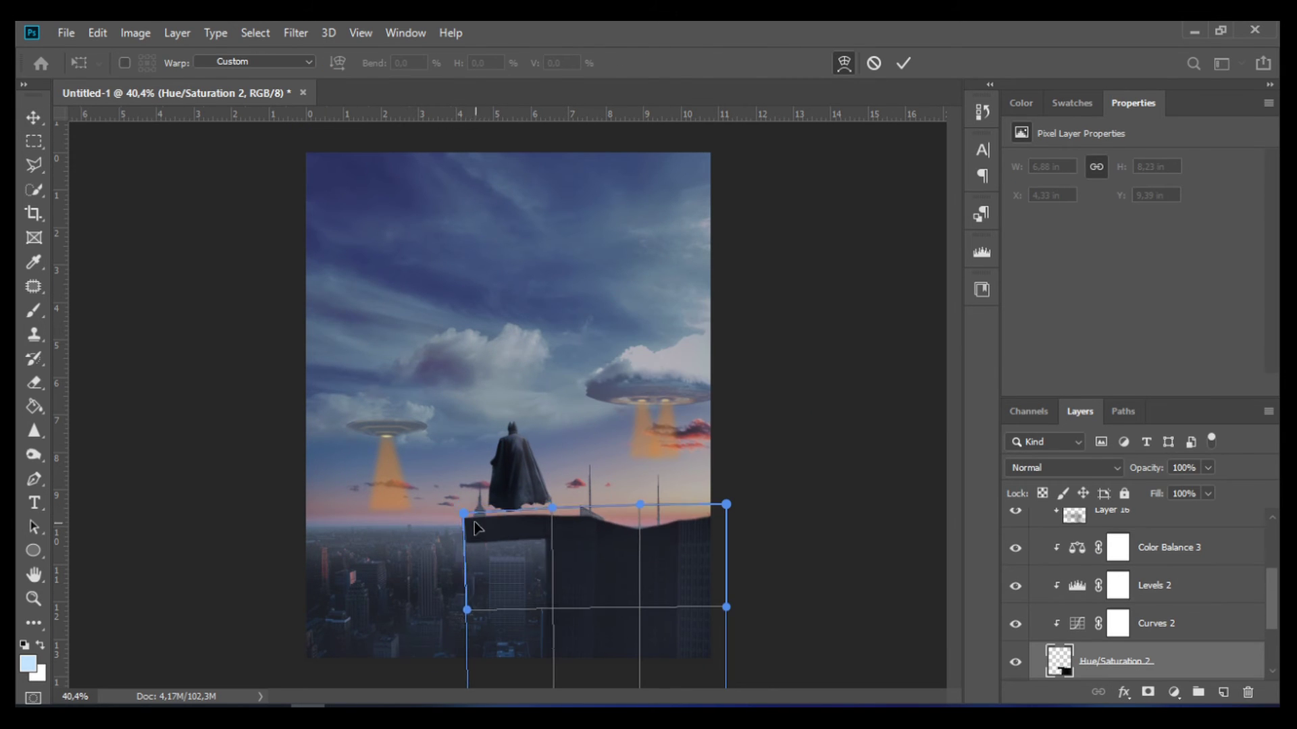
Free Transform the whole building group, commit it, and fit the image in view.
scroll(1107, 575, "up", 2)
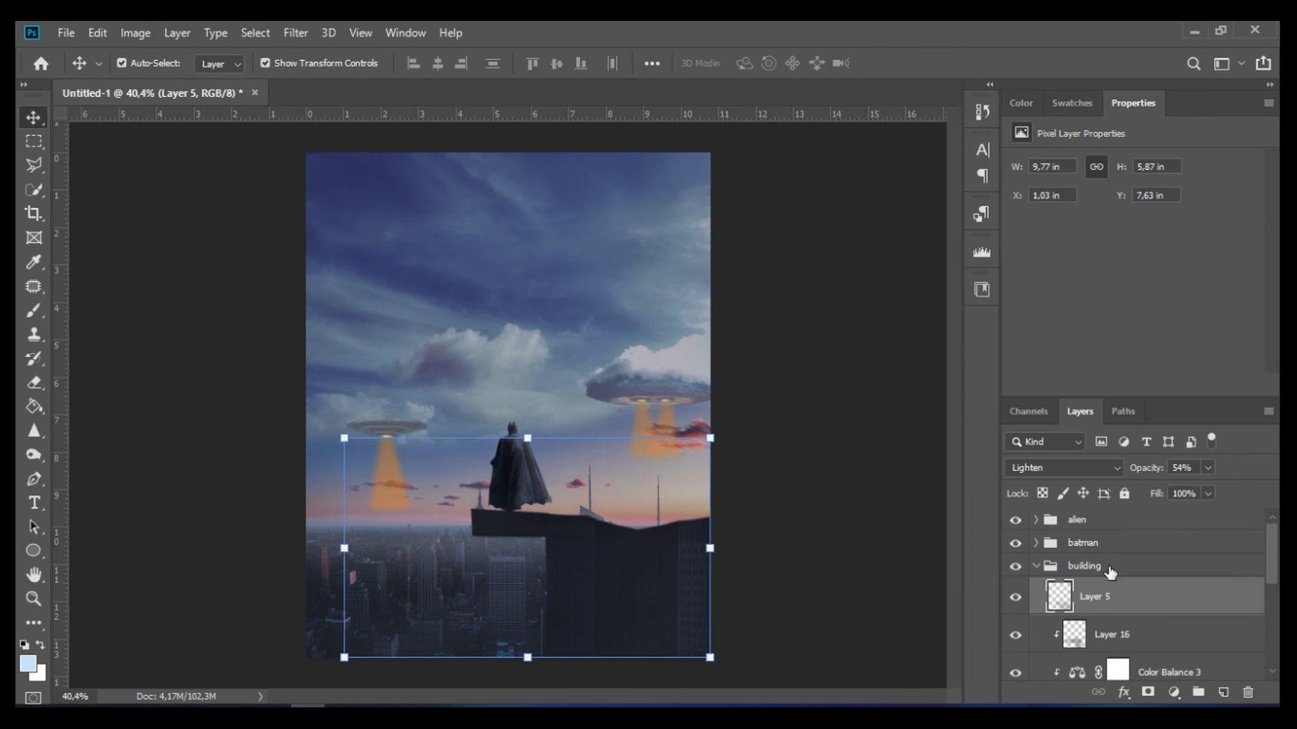
left_click(1113, 569)
key("ctrl+t")
left_click(1084, 544)
left_click(796, 507)
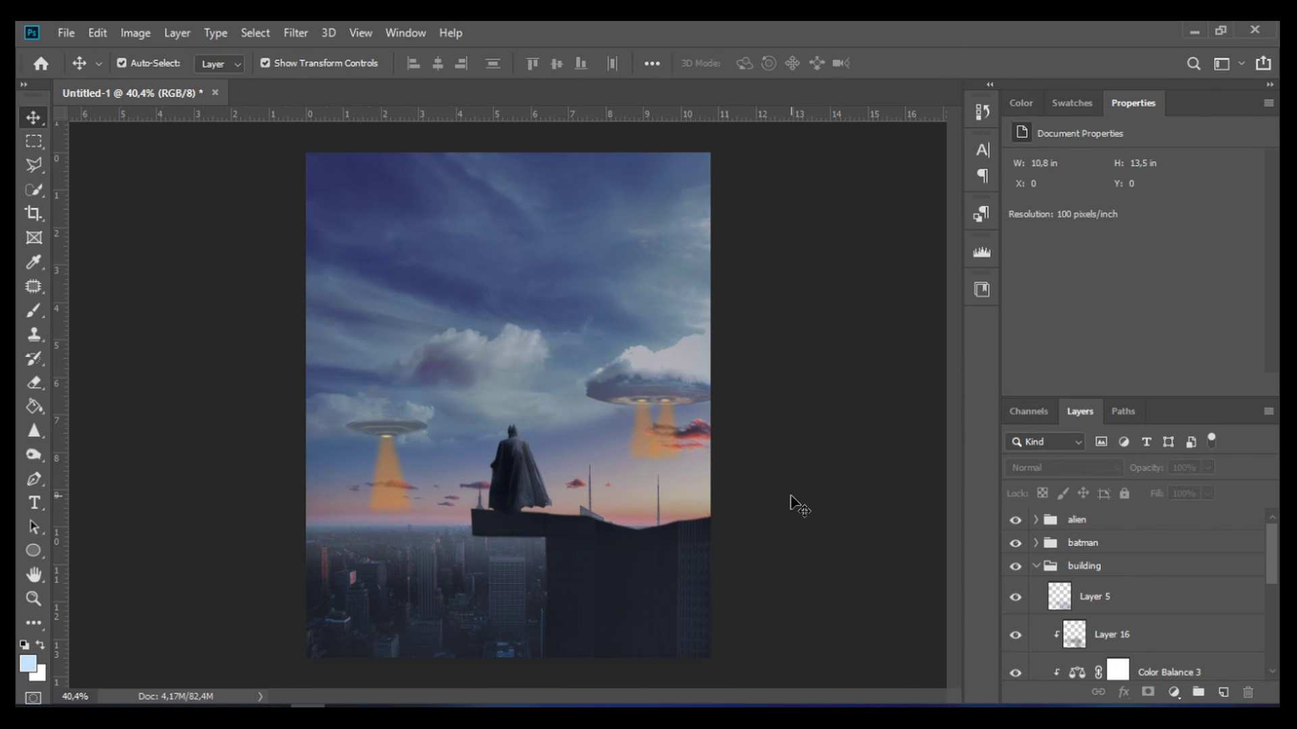
key("ctrl+0")
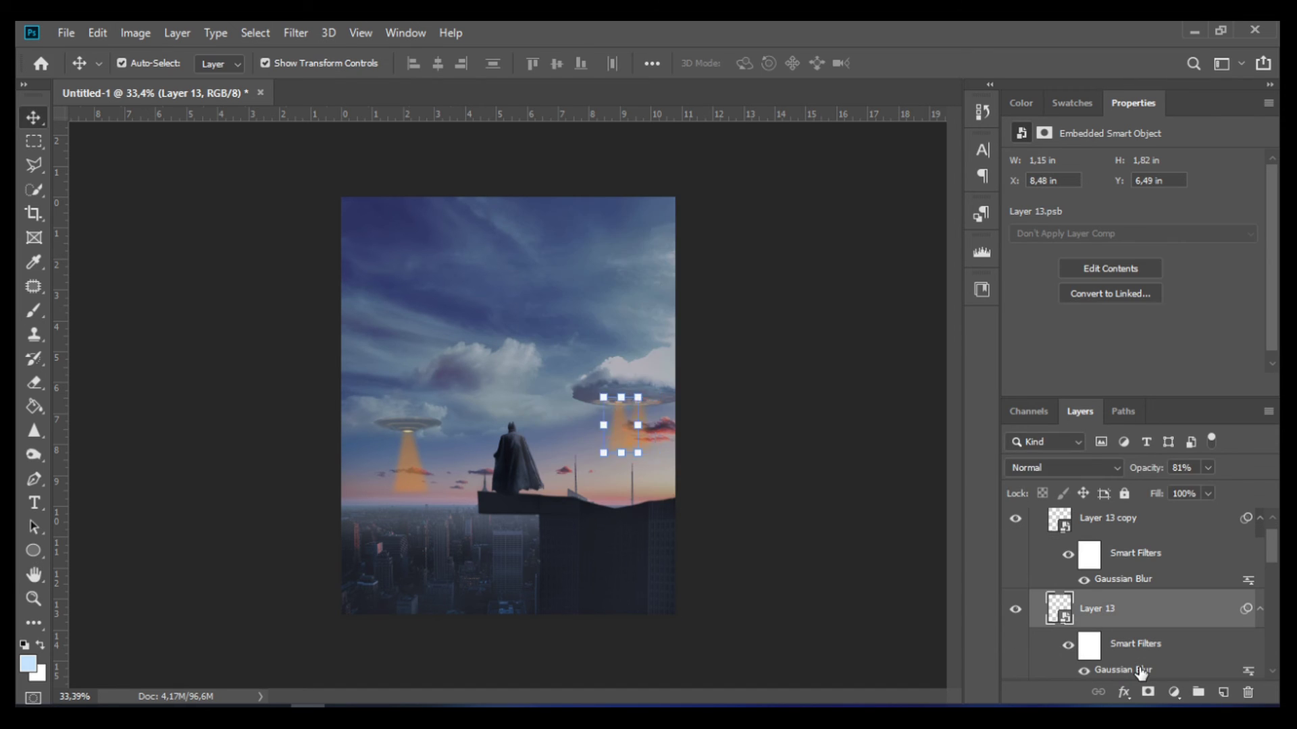
scroll(1115, 614, "down", 1)
scroll(1114, 614, "down", 1)
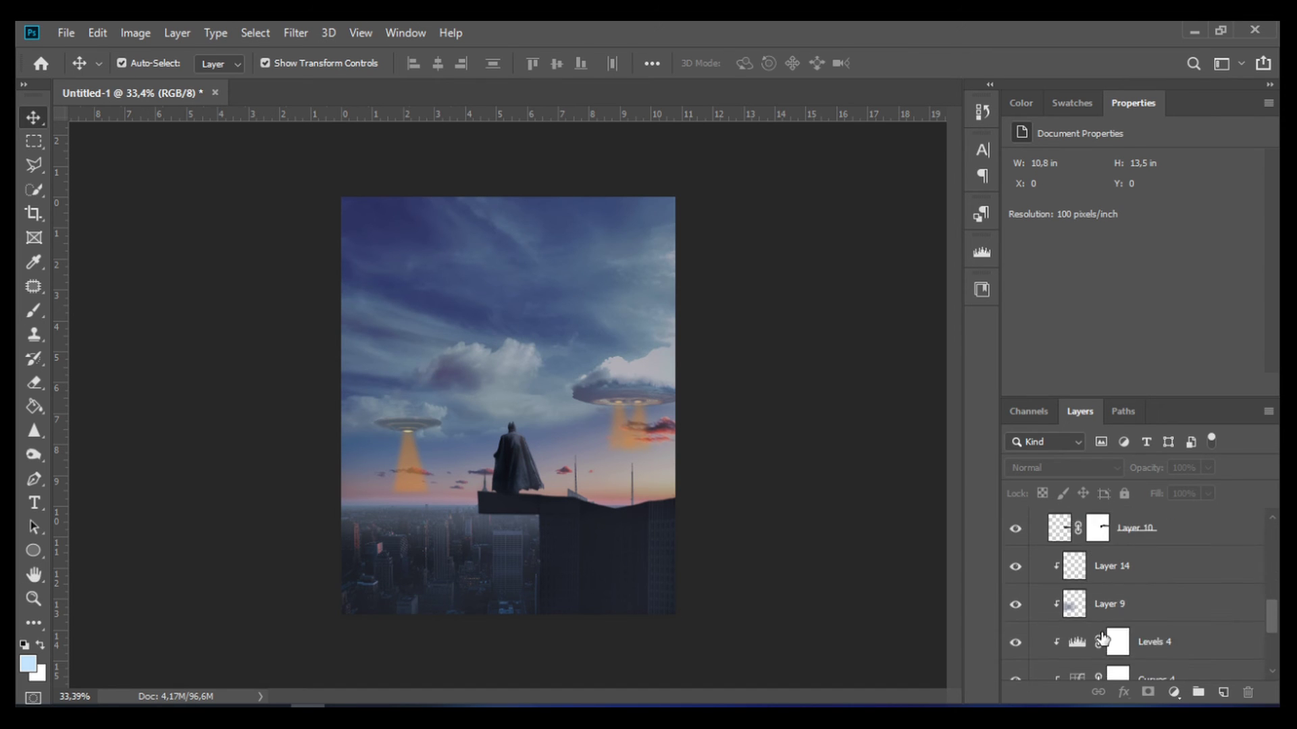
scroll(1101, 595, "up", 5)
scroll(1089, 577, "down", 1)
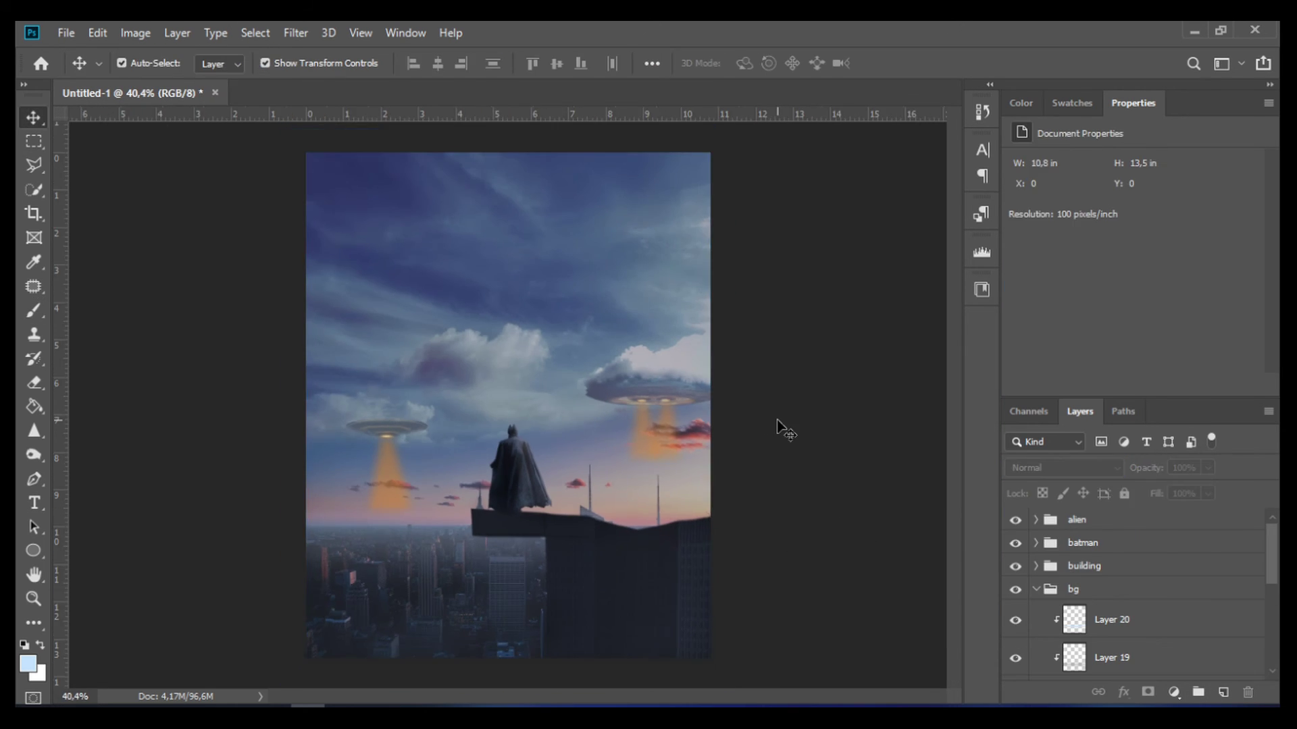
scroll(1124, 584, "down", 3)
left_click(1017, 602)
left_click(1017, 602)
left_click(1108, 602)
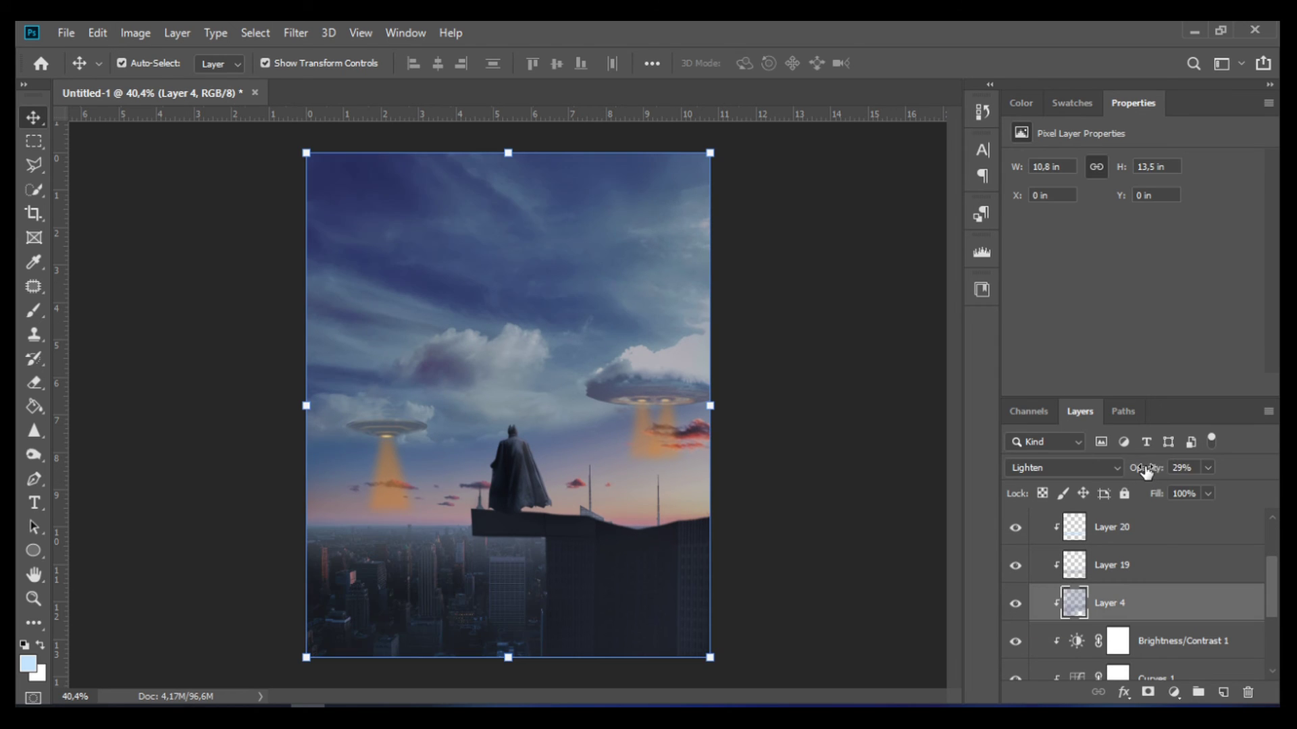
scroll(1084, 614, "up", 3)
scroll(1084, 614, "down", 3)
left_click(1135, 526)
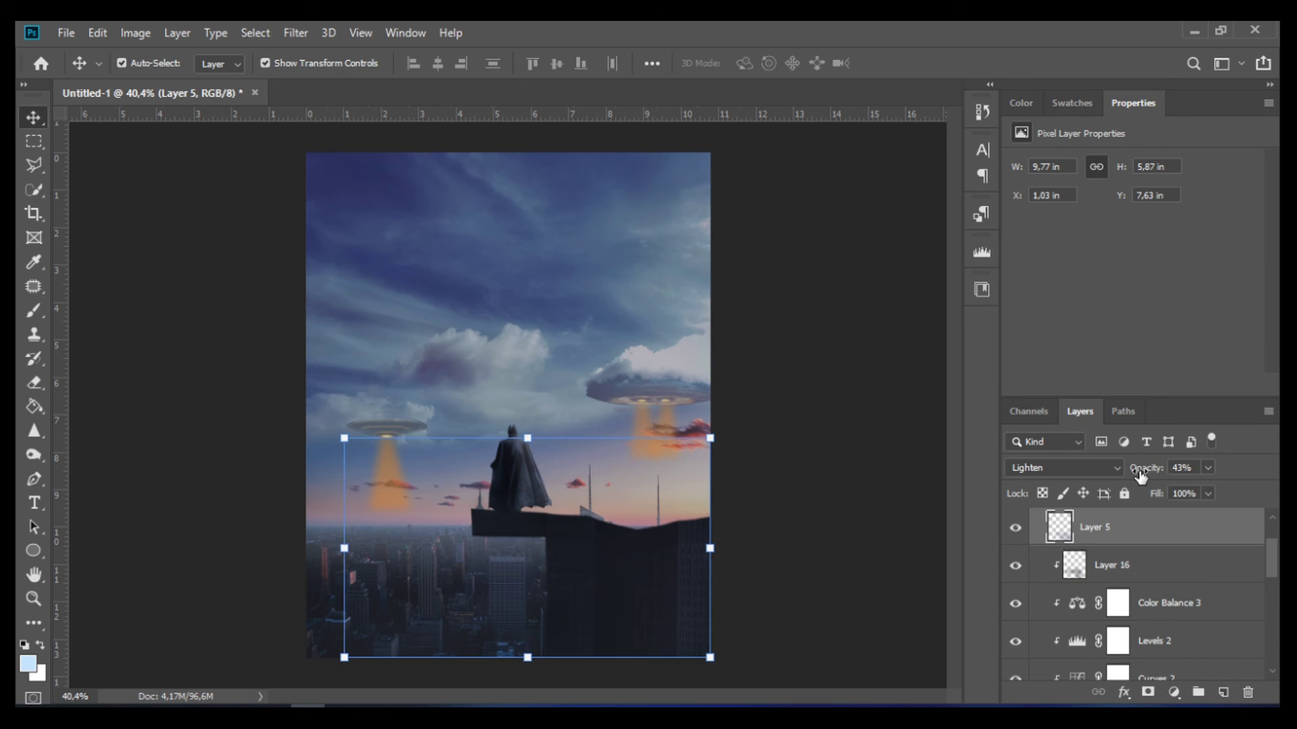
left_click(1081, 639)
left_click(1092, 608)
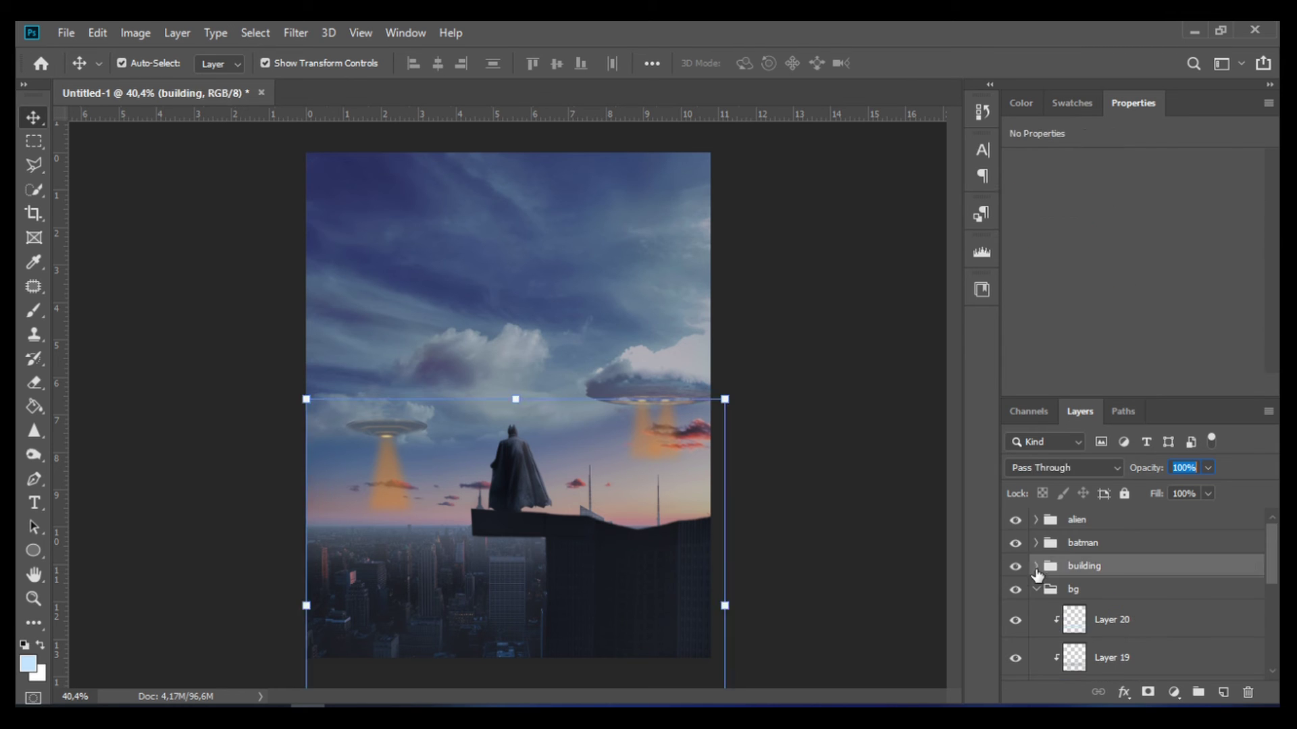
scroll(1016, 608, "down", 1)
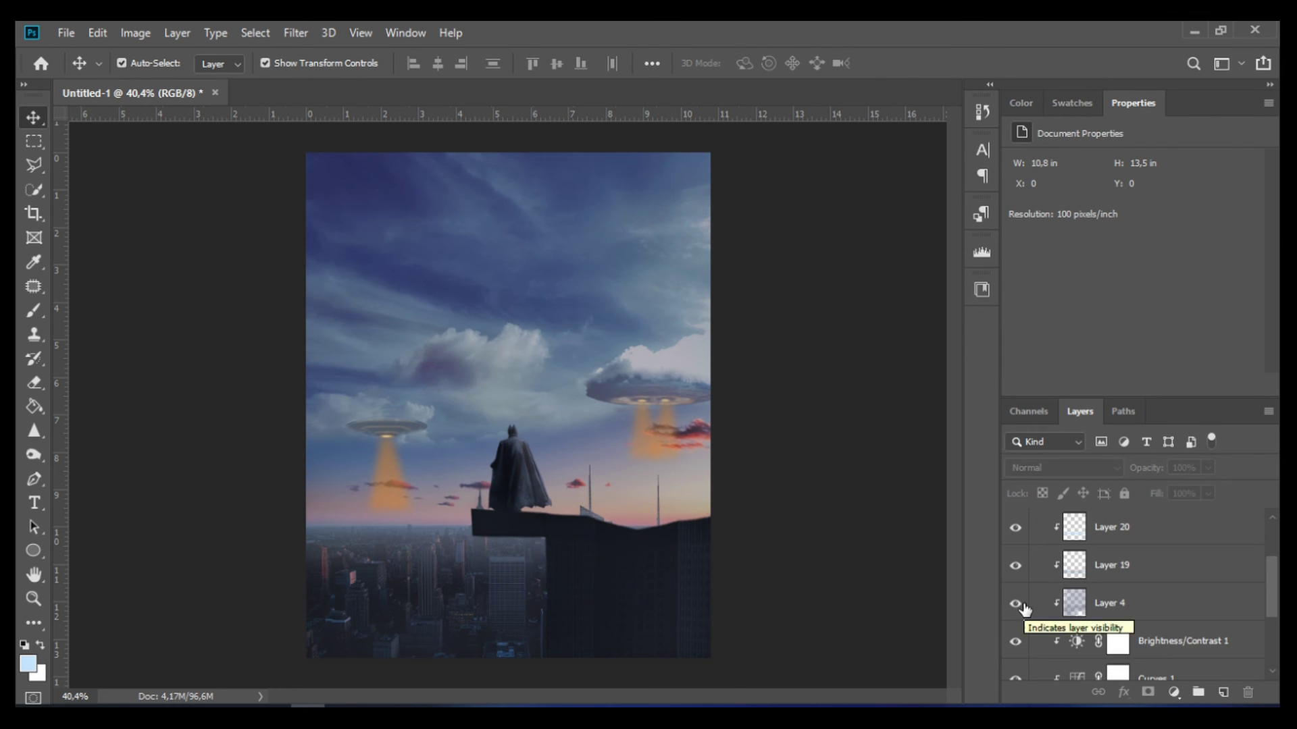
On a new layer, paint a muted red-pink tint onto the right and left clouds.
key("ctrl+shift+alt+n")
key("b")
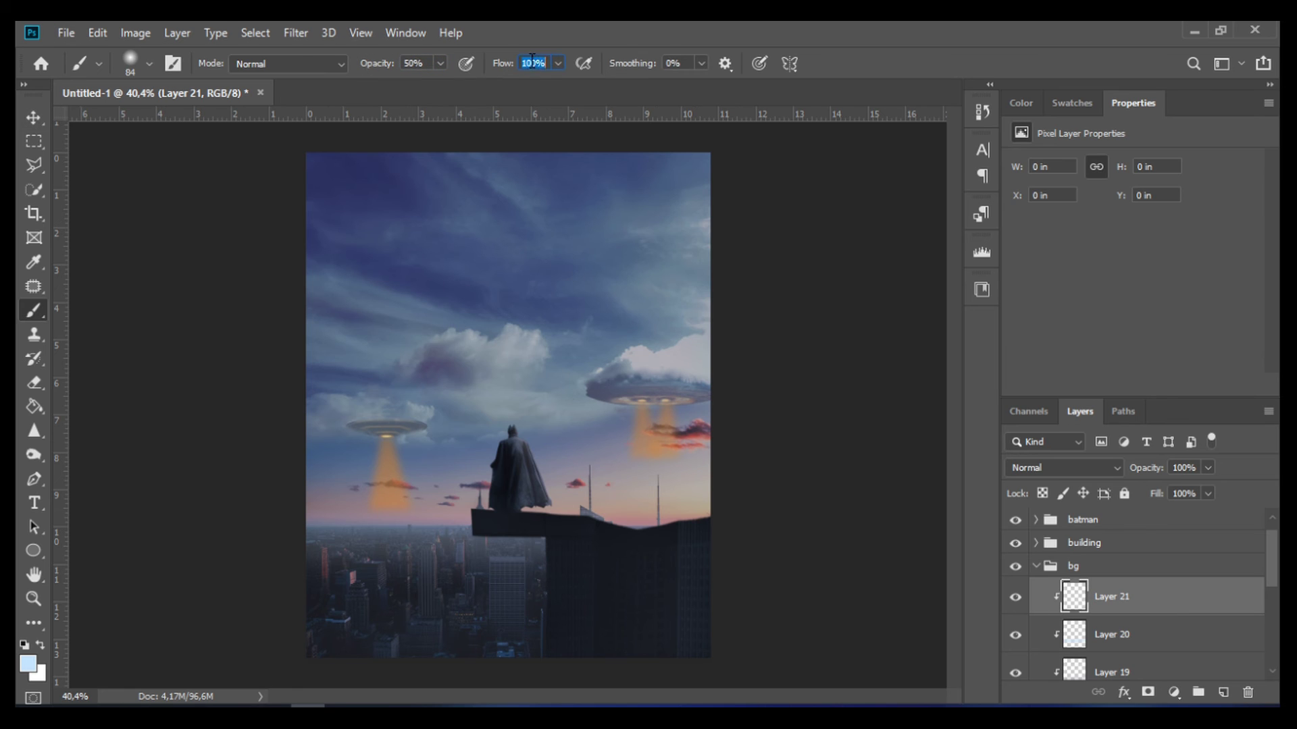
left_click(683, 365, "alt")
left_click_drag(648, 371, 682, 351)
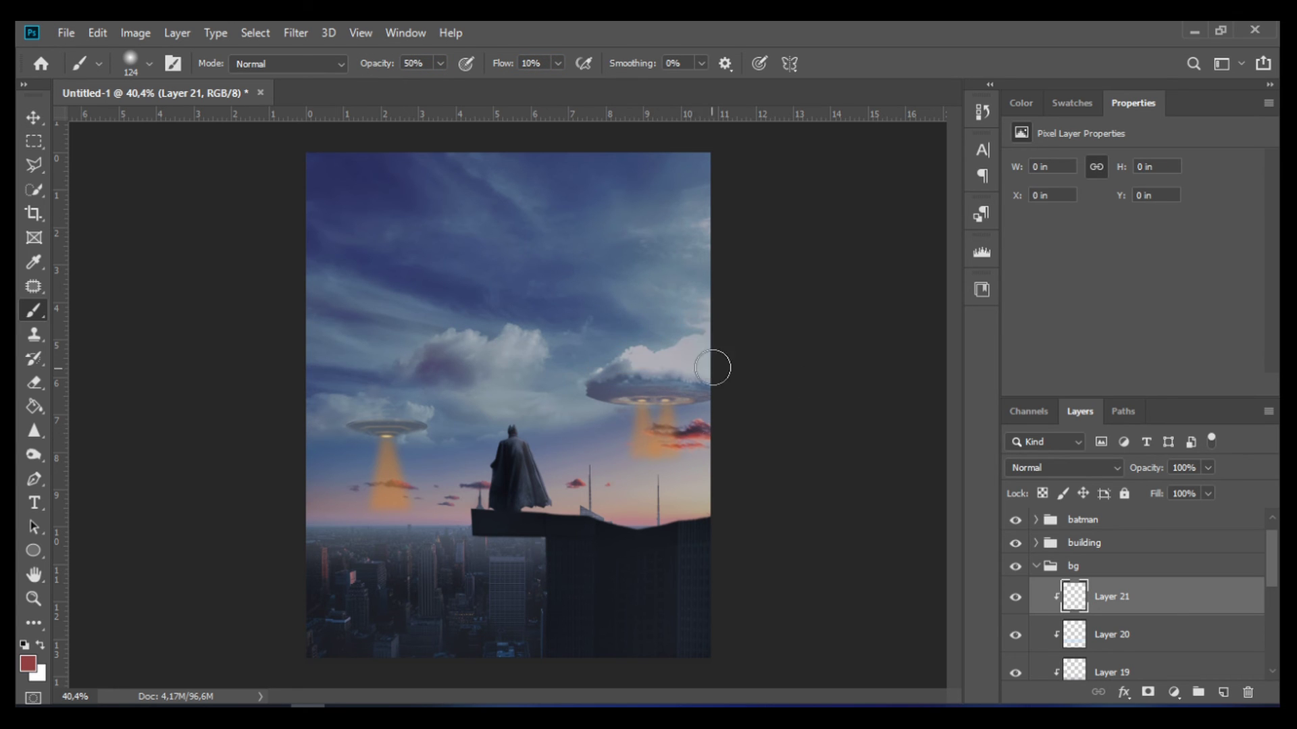
right_click(715, 365)
left_click(759, 376)
scroll(470, 375, "up", 3)
left_click_drag(520, 338, 568, 291)
key("bracketleft")
key("bracketleft")
key("bracketleft")
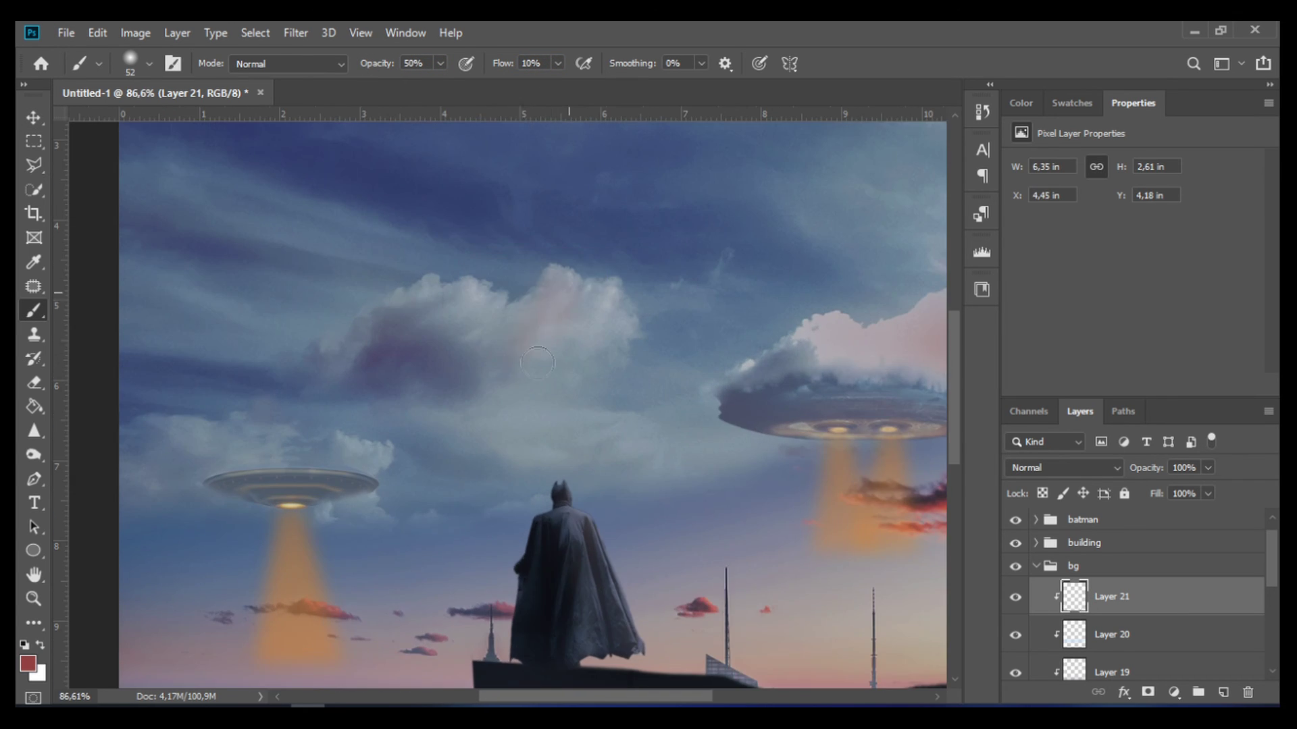
Browse through the layer stack and select Layer 4.
scroll(448, 519, "left", 3)
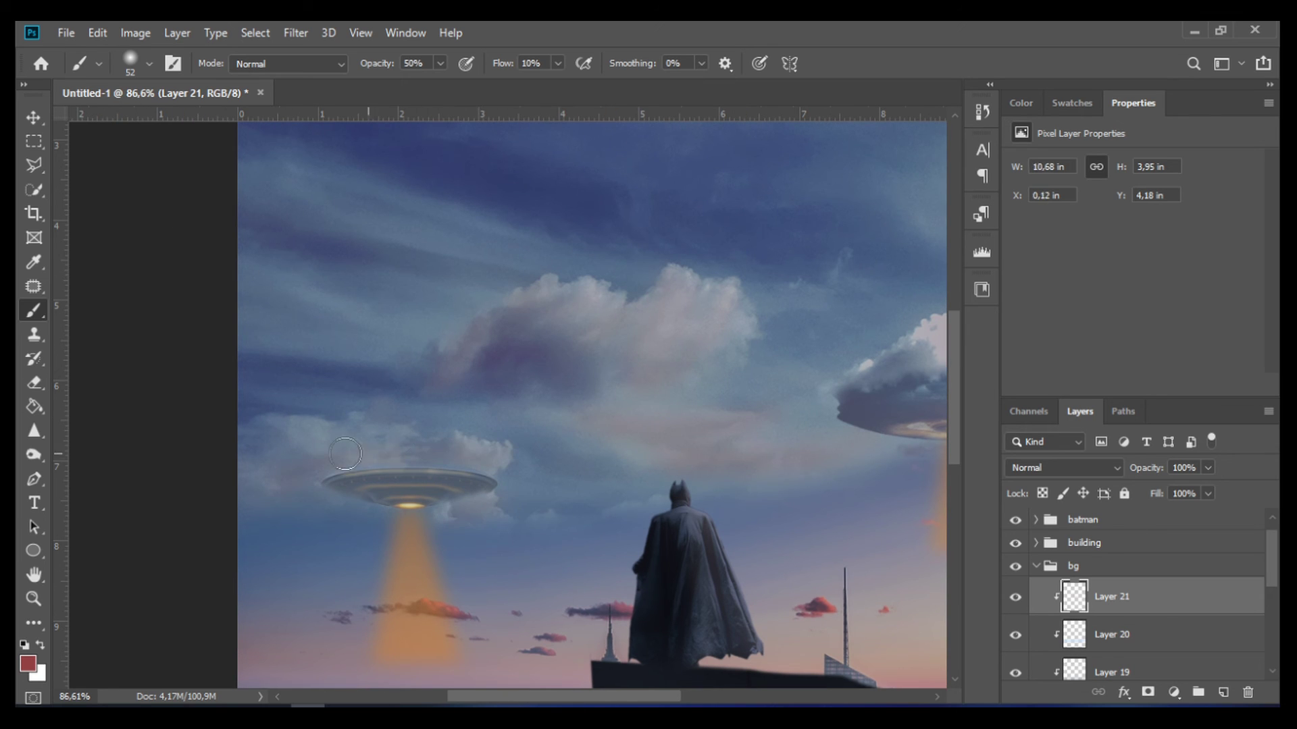
scroll(762, 446, "down", 2)
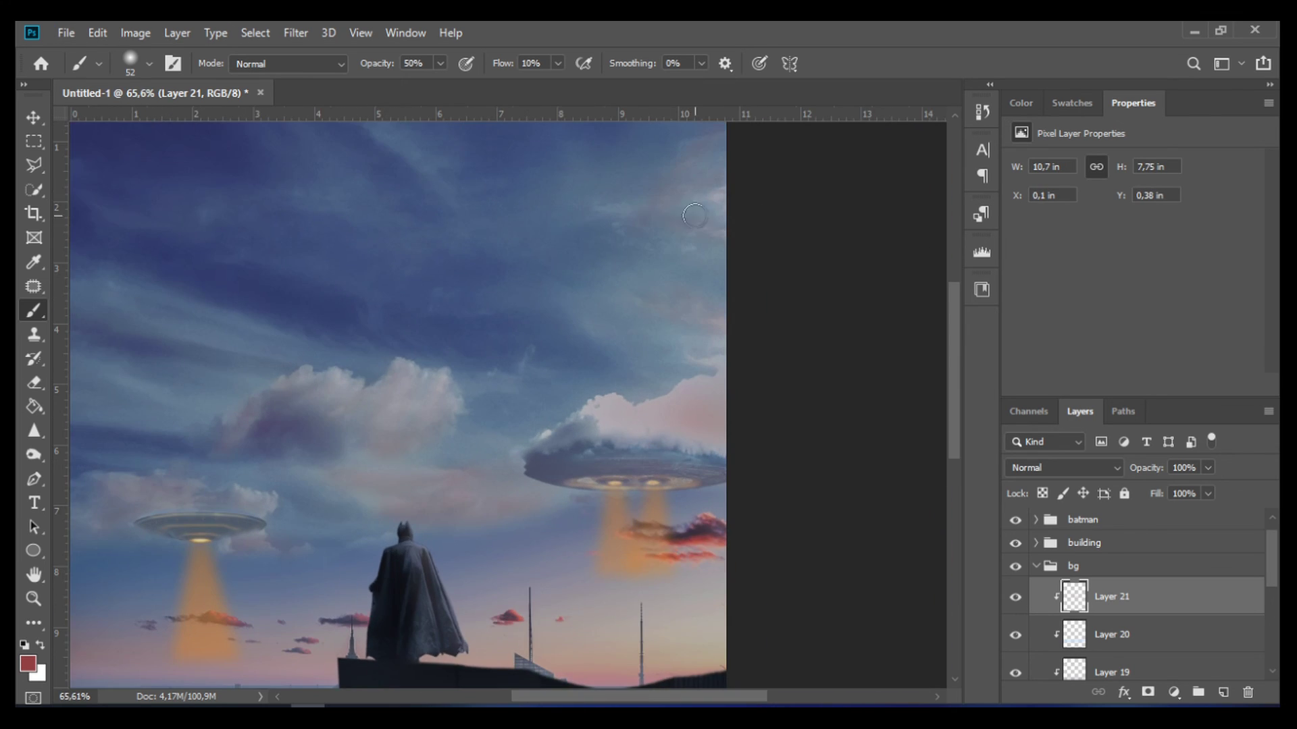
scroll(694, 217, "down", 3)
scroll(777, 375, "up", 2)
scroll(587, 329, "down", 1)
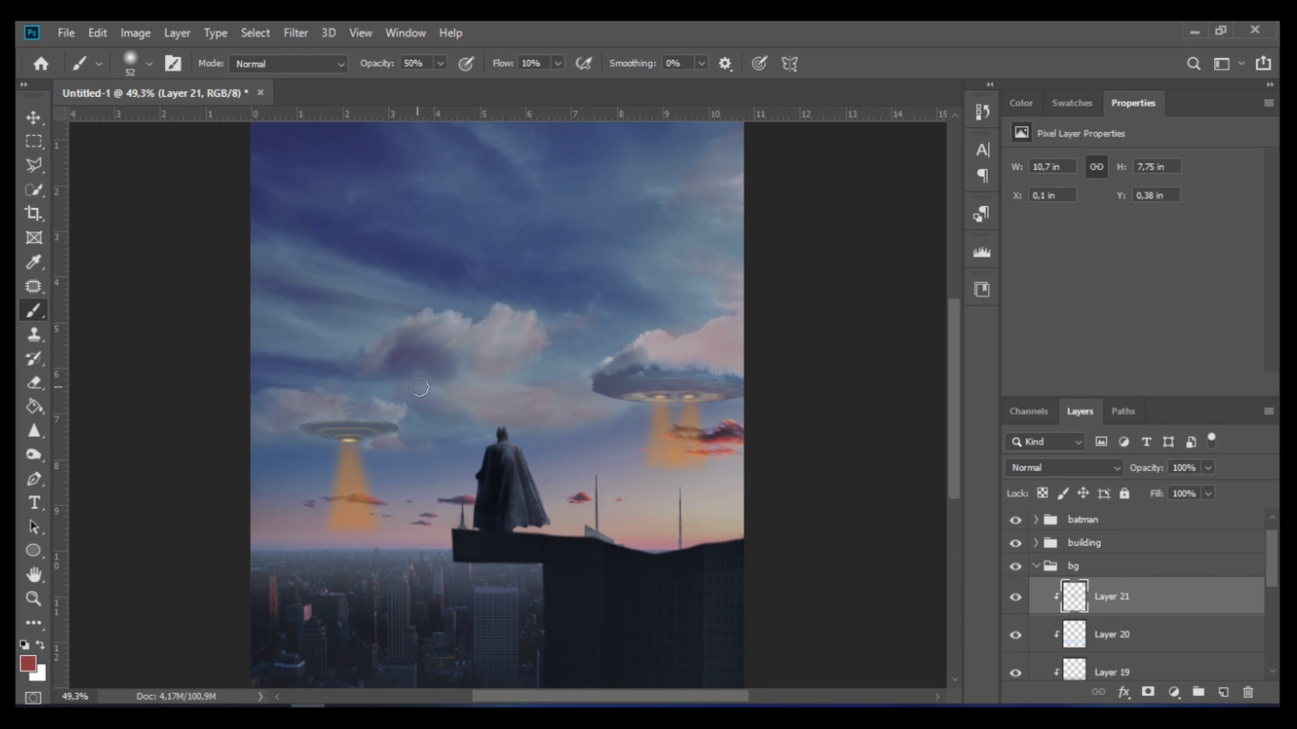
scroll(317, 305, "up", 2)
scroll(347, 293, "down", 3)
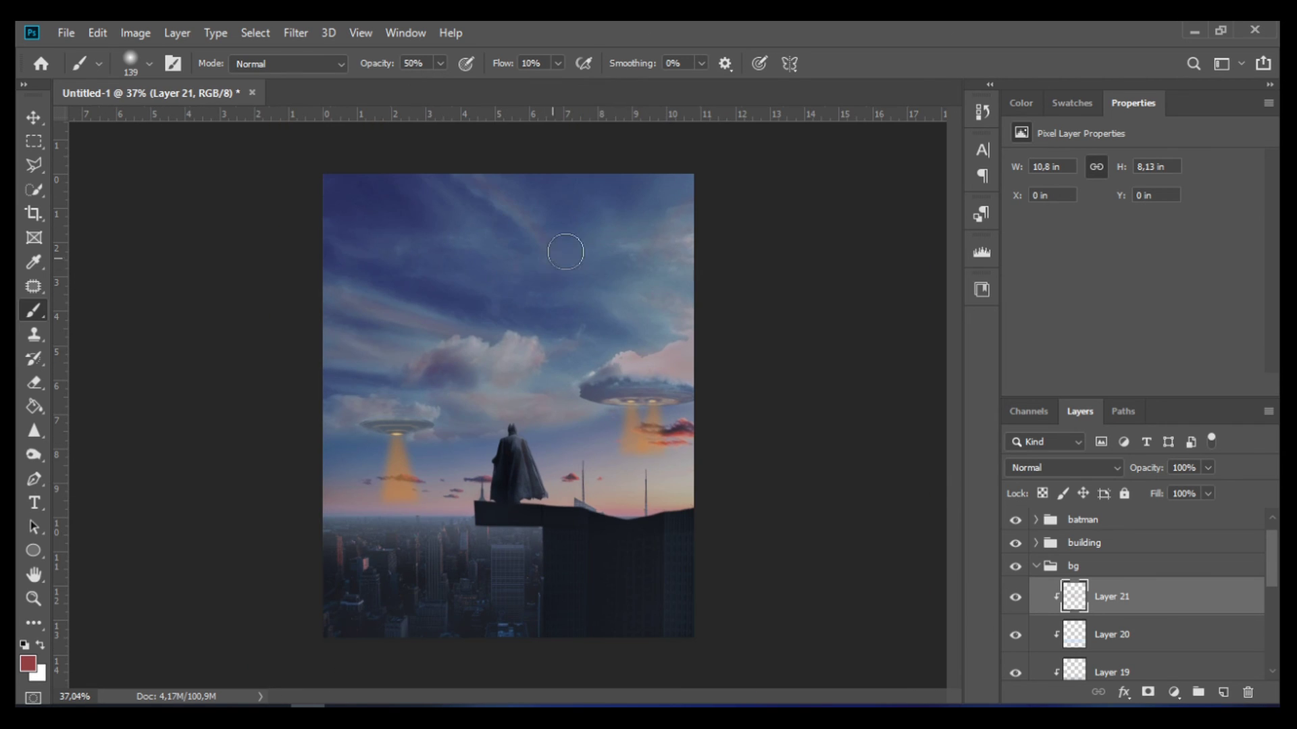
scroll(559, 359, "down", 2)
key("v")
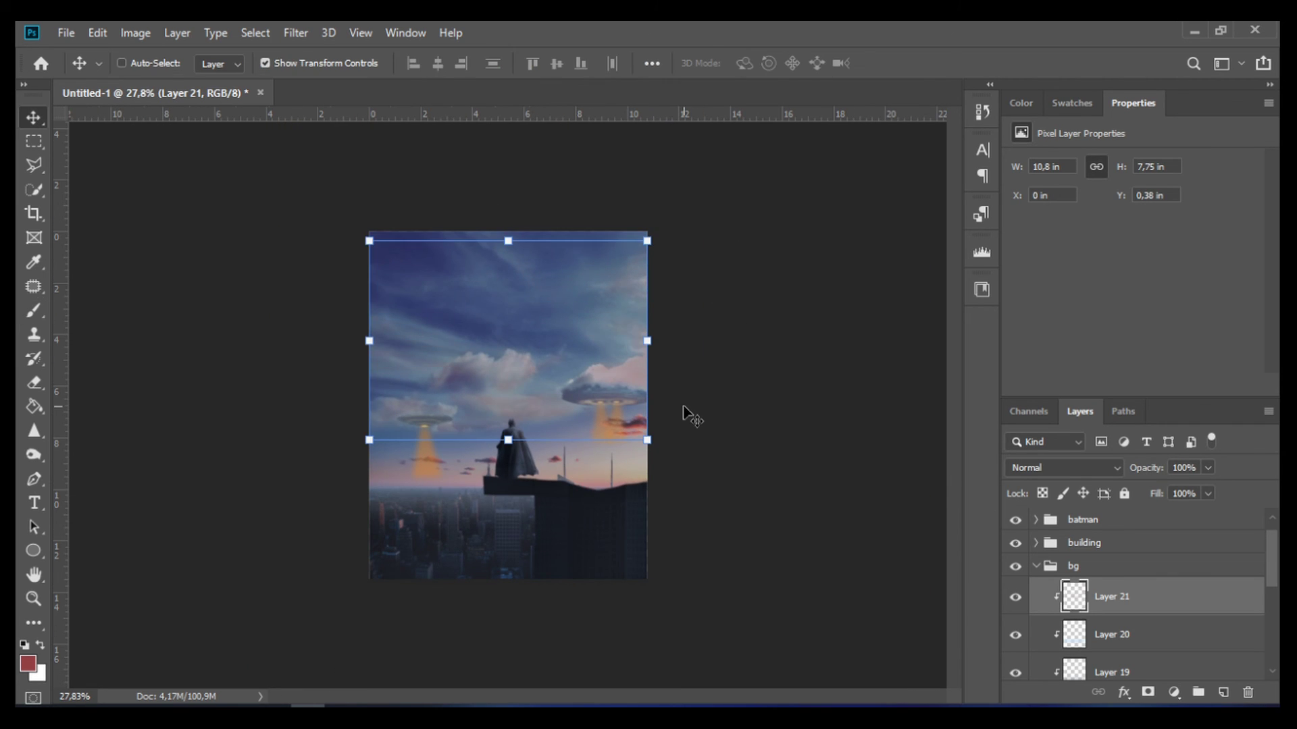
scroll(497, 365, "up", 2)
scroll(527, 385, "up", 1)
key("b")
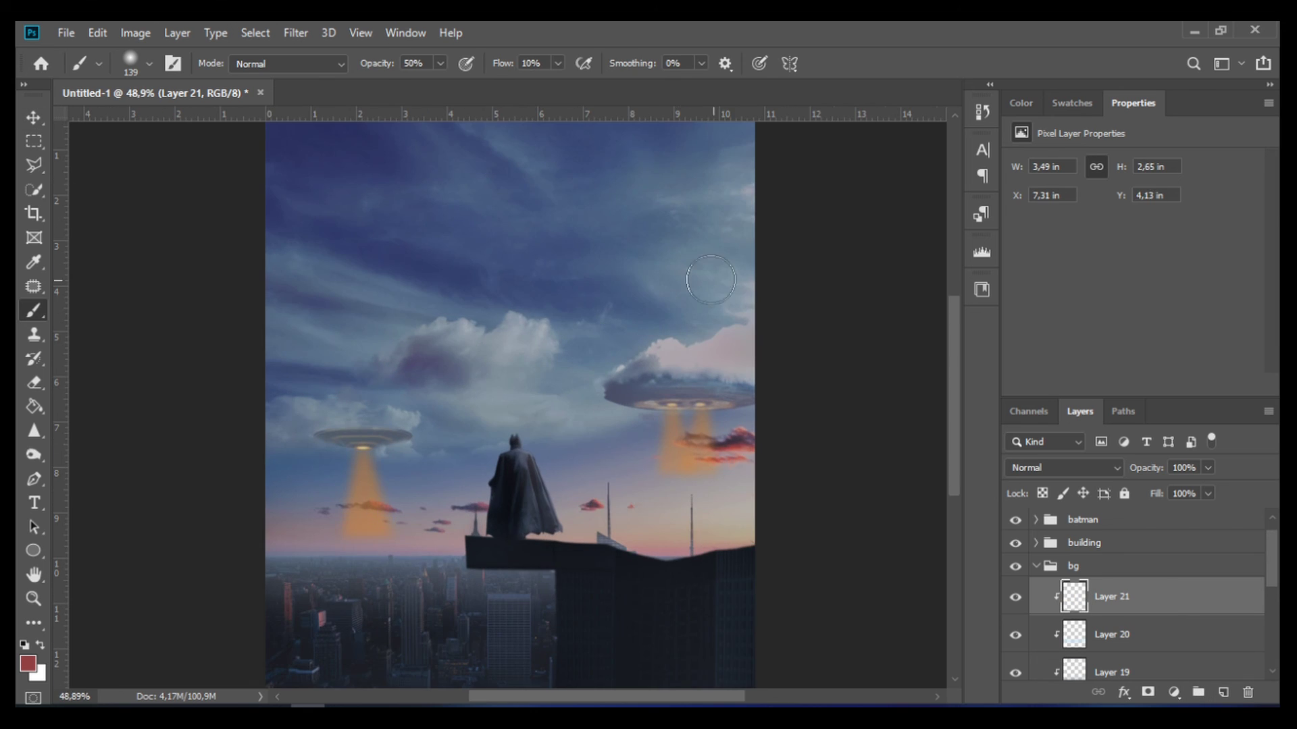
scroll(579, 417, "down", 2)
scroll(580, 417, "down", 1)
key("v")
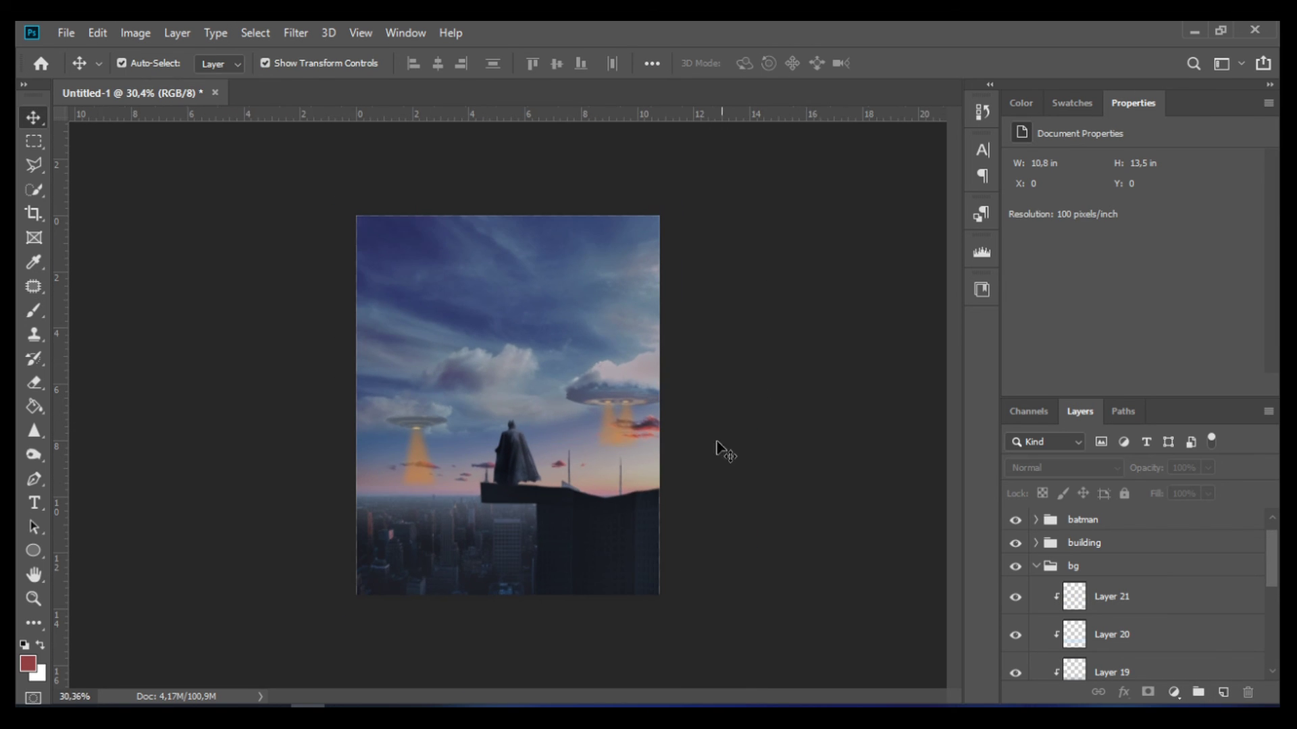
scroll(1048, 637, "down", 2)
left_click(1111, 662)
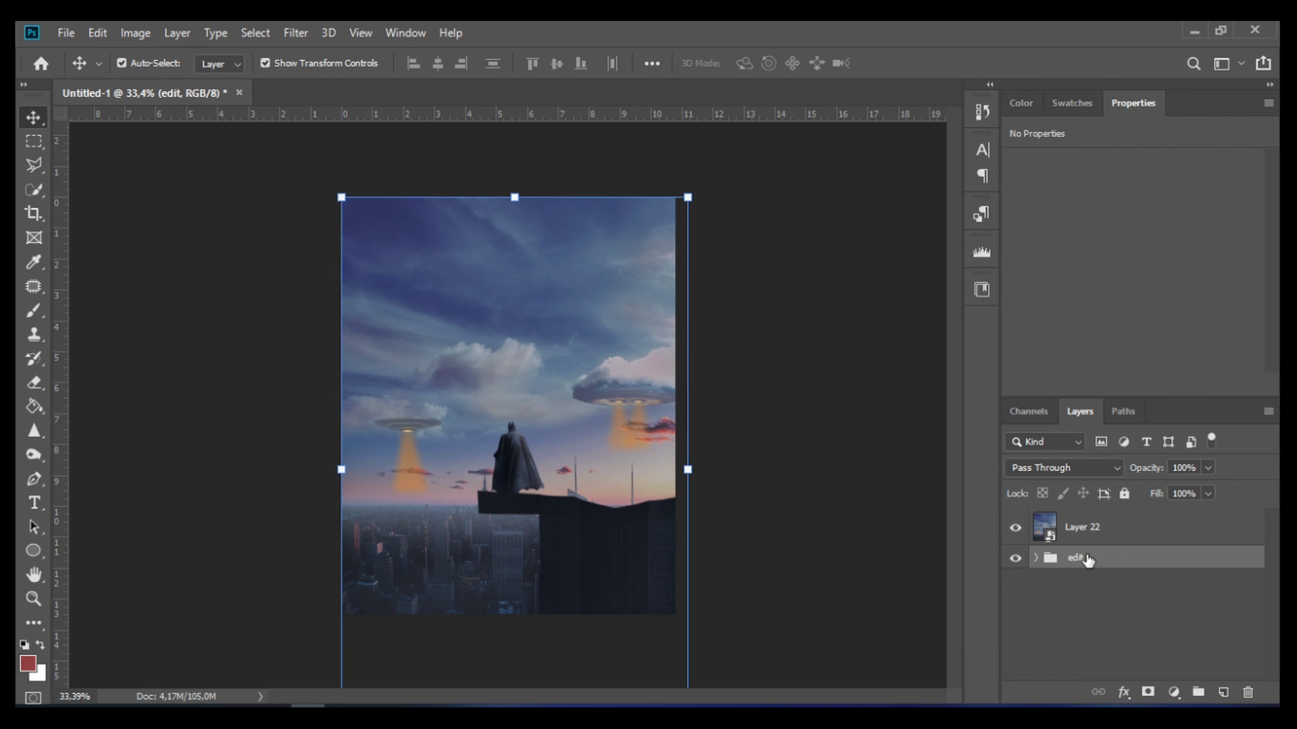
Open merged Layer 22 in Camera Raw; raise contrast, lower highlights and whites, lift blacks.
left_click(1081, 527)
key("shift+ctrl+a")
left_click_drag(1049, 551, 1049, 552)
left_click_drag(1050, 522, 1036, 522)
mouse_move(1050, 609)
left_mouse_down()
mouse_move(1036, 580)
mouse_move(1088, 591)
left_mouse_up()
Shape the Tone Curve with mid-tone contrast points and a raised, faded black point.
scroll(1059, 558, "down", 5)
left_click(958, 224)
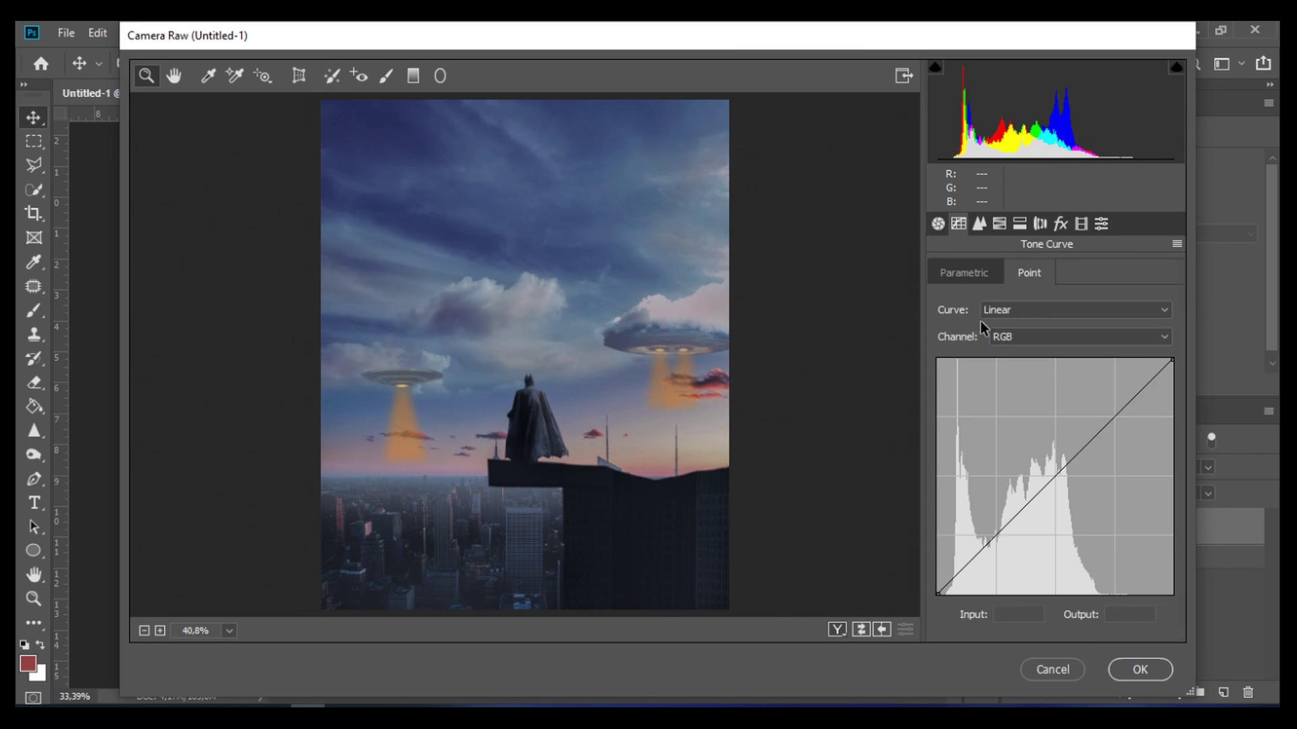
left_click_drag(997, 536, 999, 549)
left_click_drag(1059, 473, 1058, 481)
left_click_drag(938, 594, 938, 582)
left_click_drag(998, 548, 1003, 547)
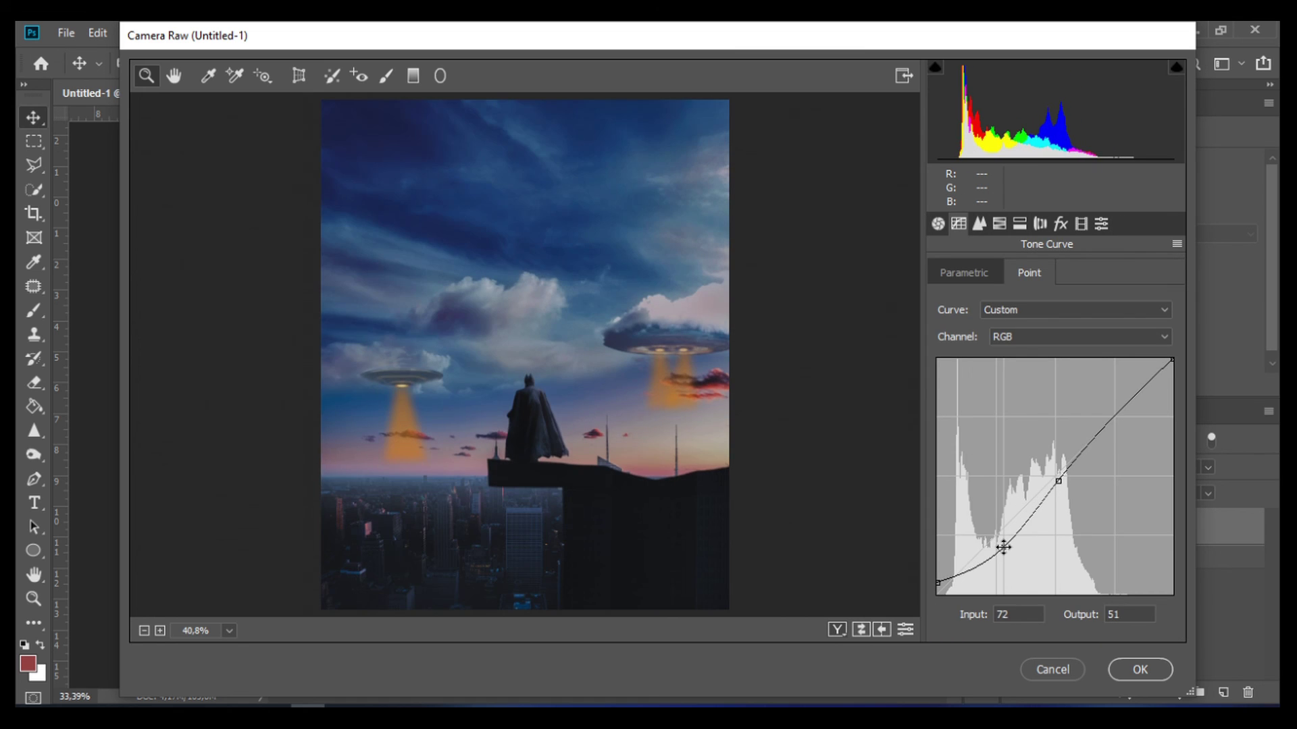
left_click_drag(1059, 481, 1061, 477)
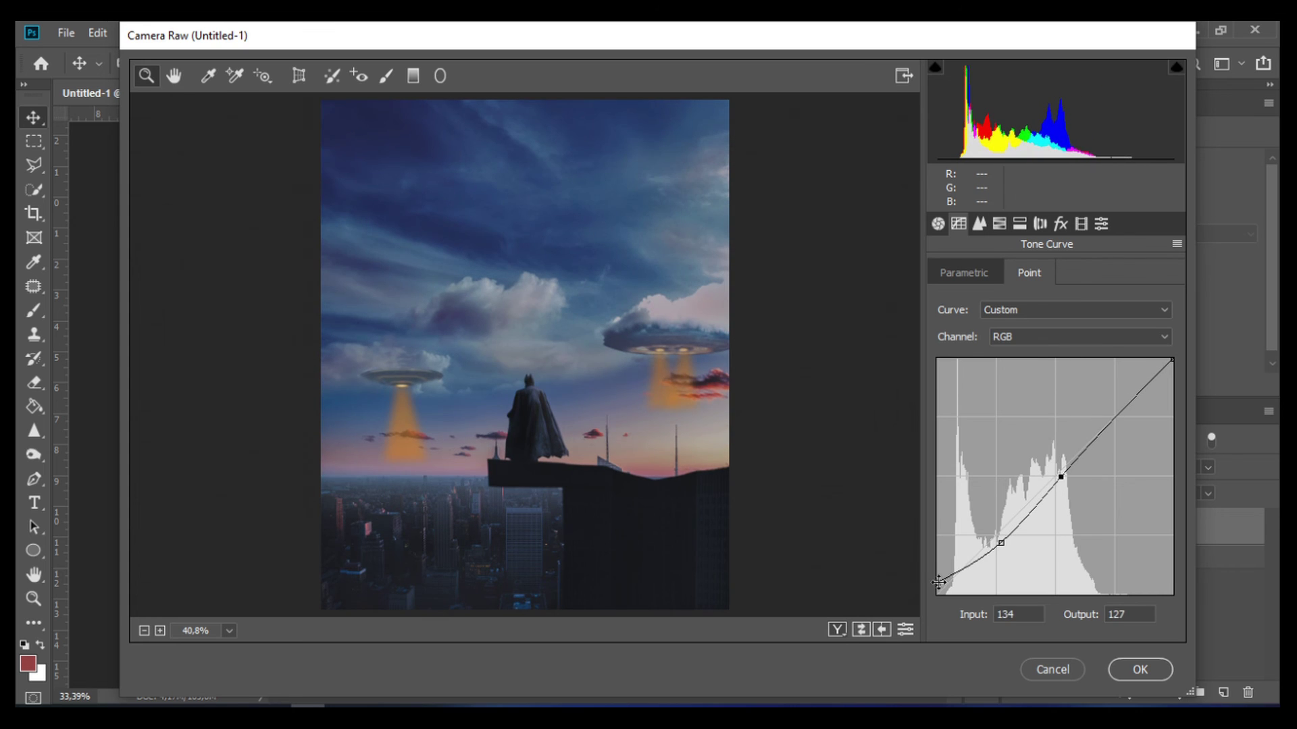
left_click_drag(937, 582, 937, 579)
Back in Basic, tweak vibrance, brighten the shadows and lift the blacks slightly.
left_click(938, 223)
scroll(1096, 535, "down", 3)
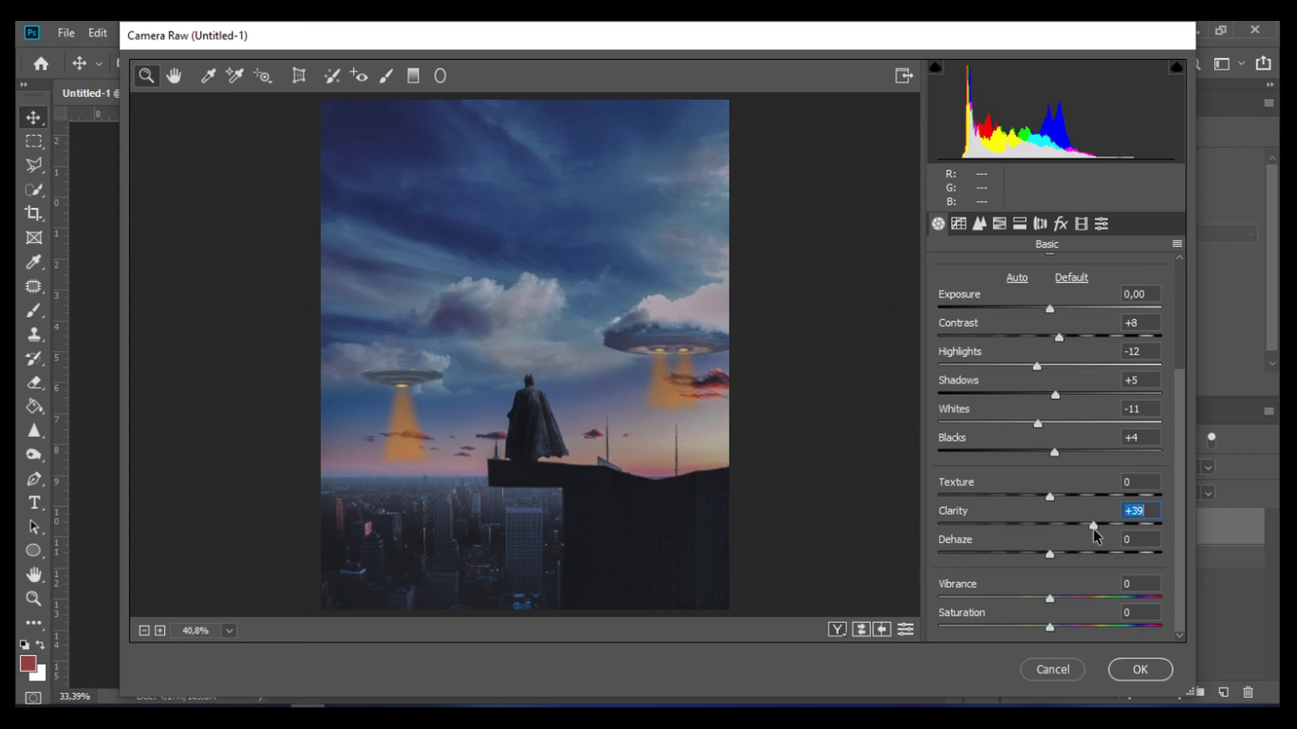
left_click_drag(1050, 599, 1041, 603)
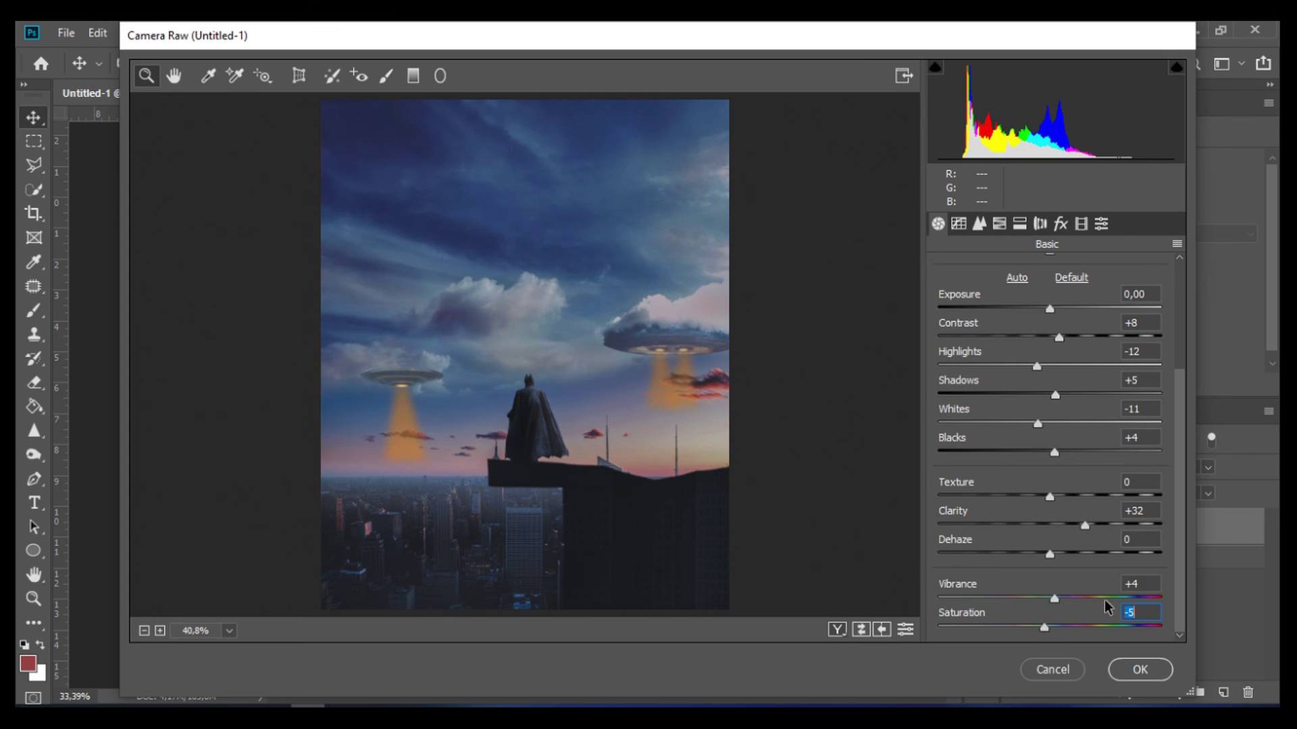
mouse_move(1057, 404)
left_mouse_down()
mouse_move(1064, 395)
mouse_move(1034, 424)
left_mouse_up()
left_click_drag(1054, 452, 1078, 457)
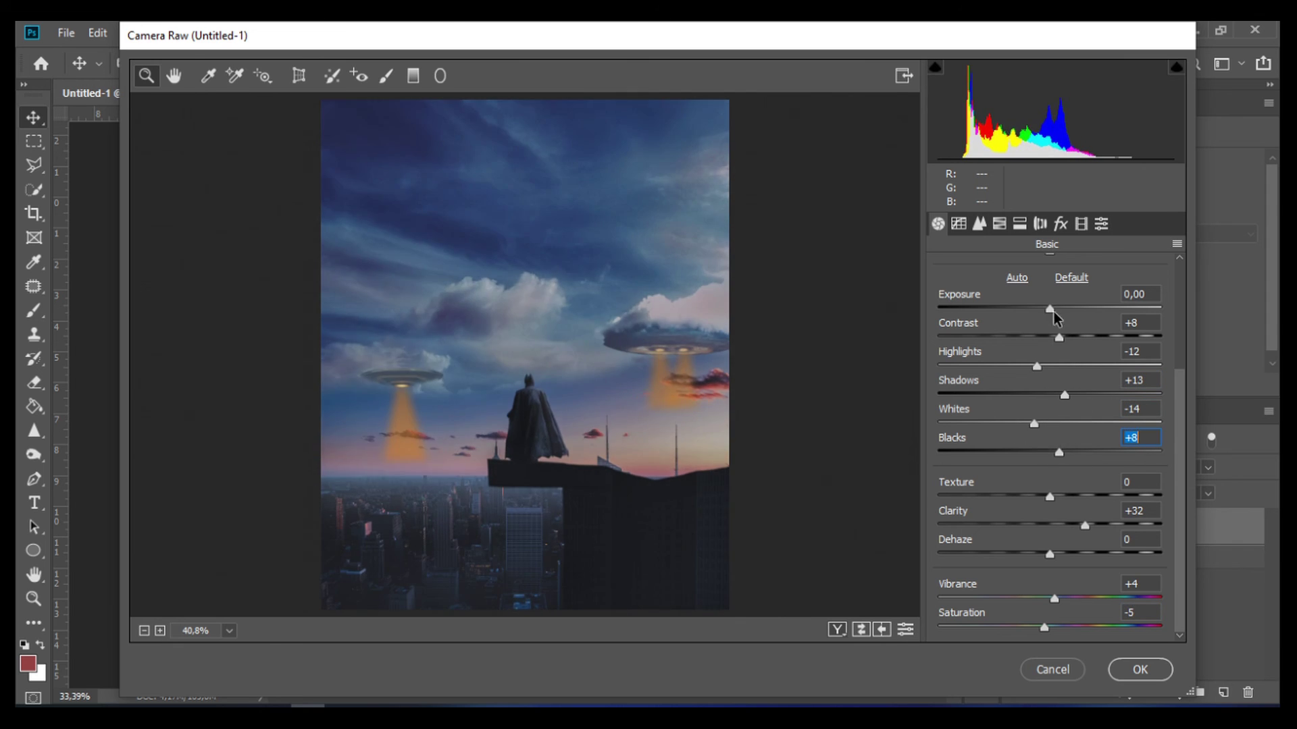
In HSL, shift the Yellows hue toward orange and switch to the Saturation settings.
left_click(1053, 311)
left_click(999, 223)
left_click_drag(1055, 401, 1039, 402)
left_click(1013, 272)
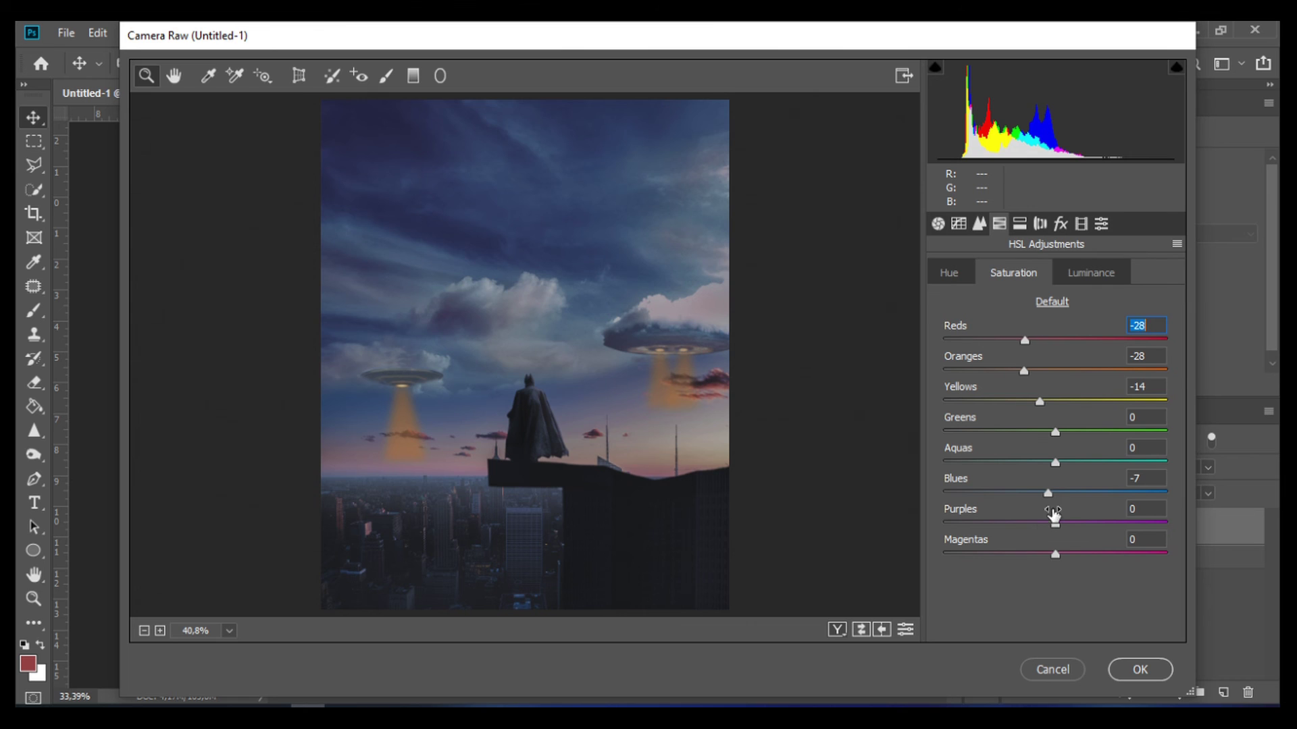
Split-tone the highlights toward blue (hue 200) and set the shadow tint hue.
left_click(1019, 224)
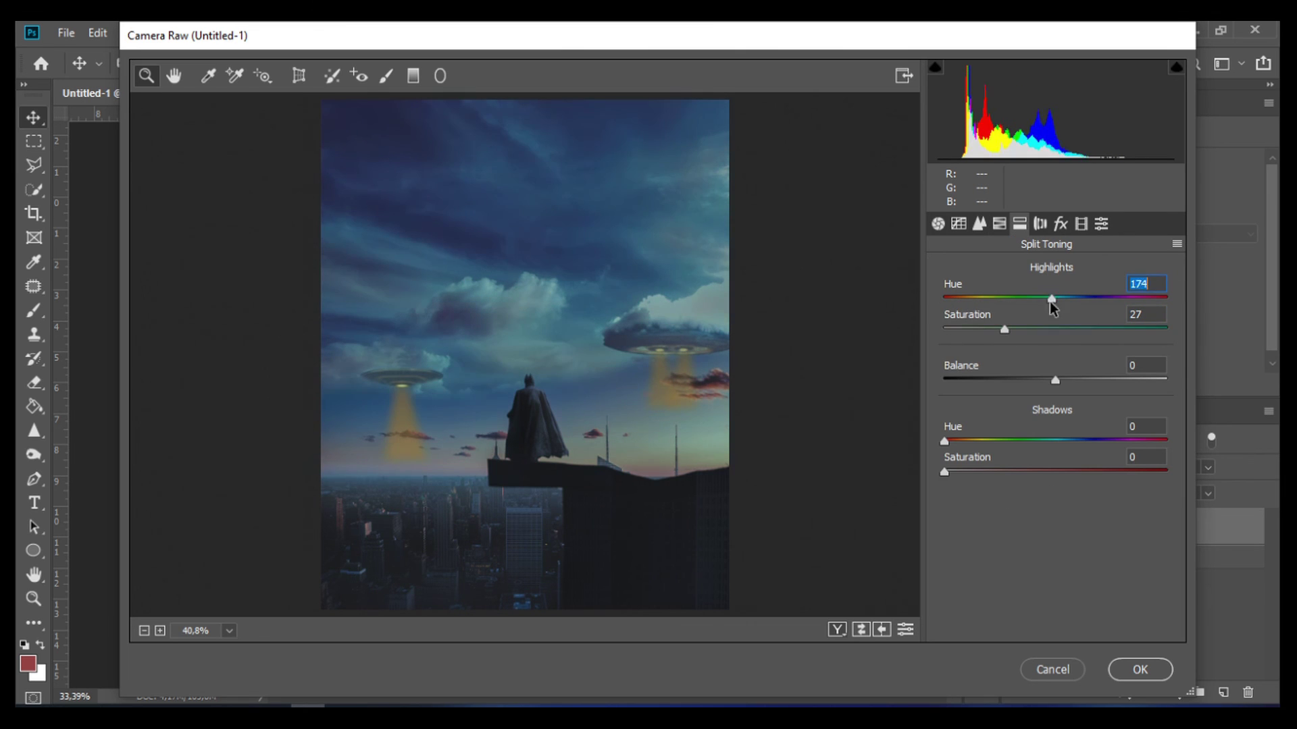
left_click_drag(1052, 307, 1197, 310)
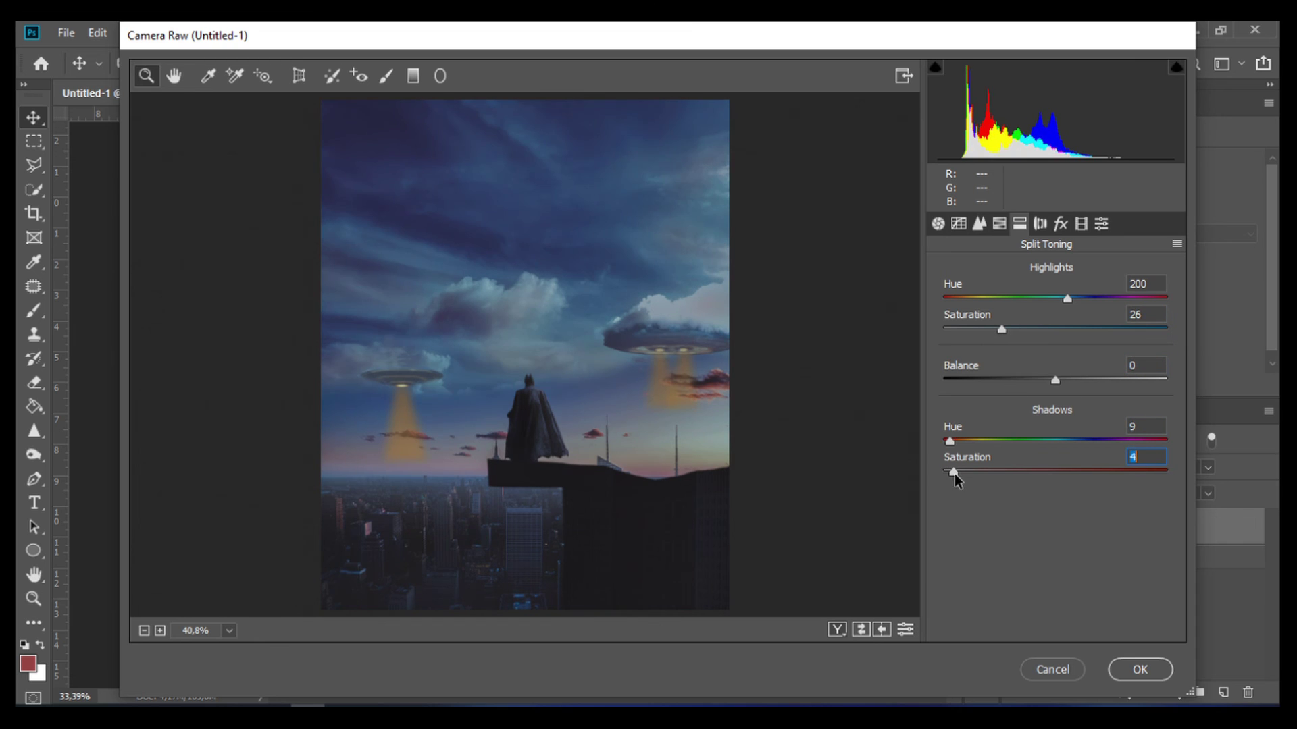
left_click_drag(949, 442, 1101, 441)
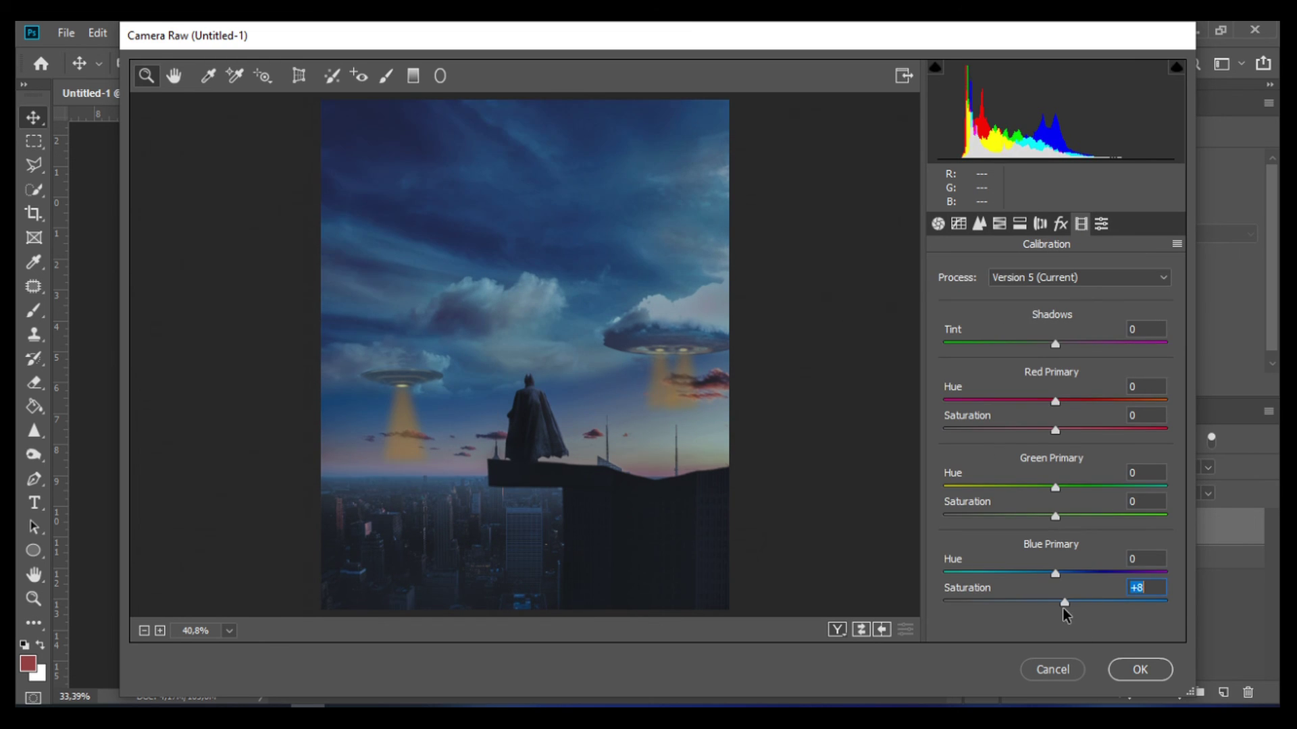